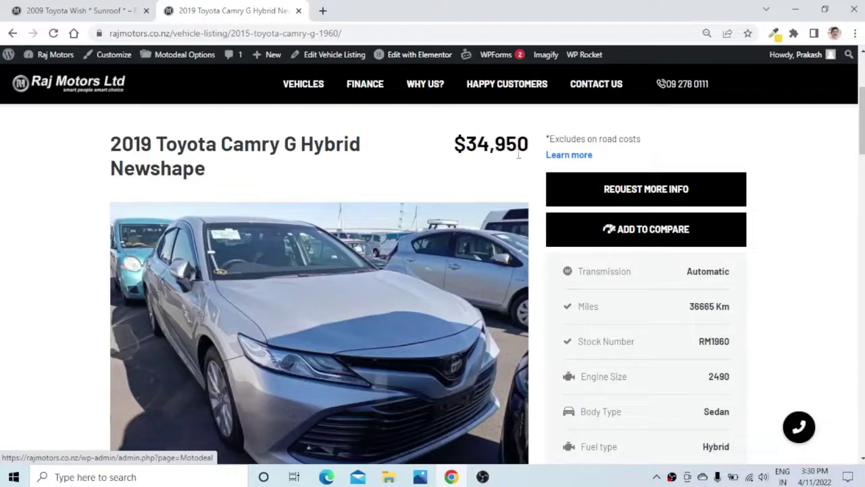
Step: Examine the On Road Costs popup beside the Camry's price and the expandable description below its features list
click(565, 156)
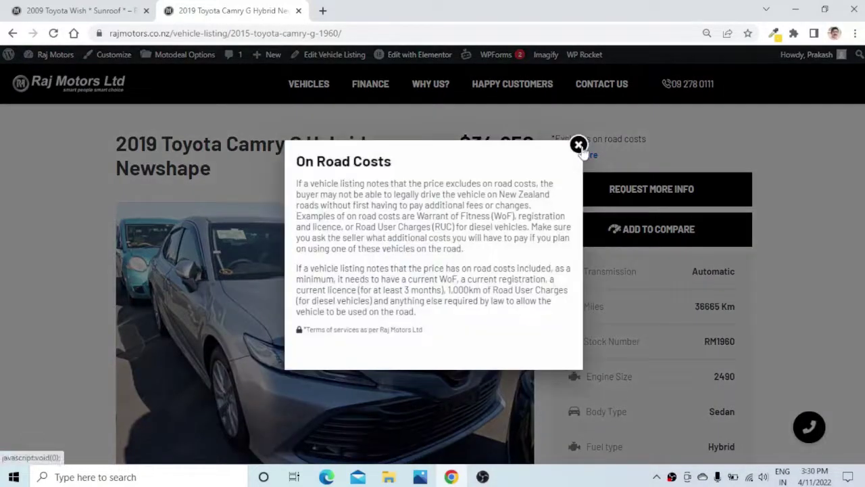
click(579, 145)
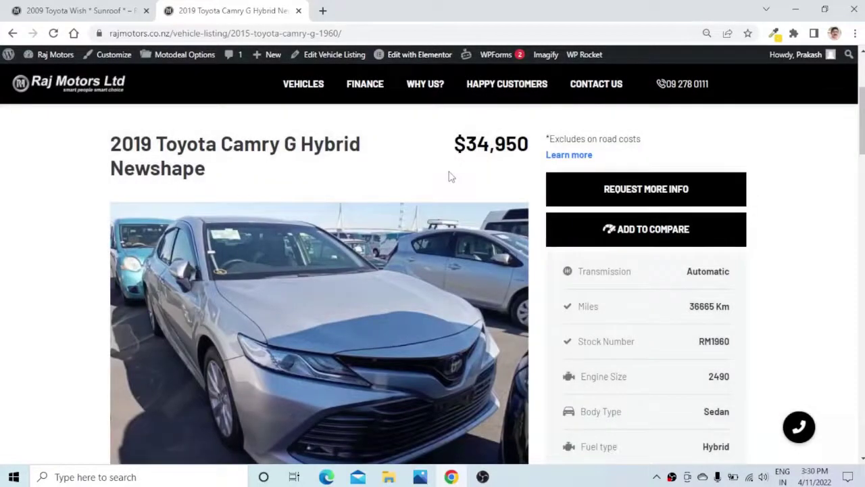
scroll(449, 173, down, 8)
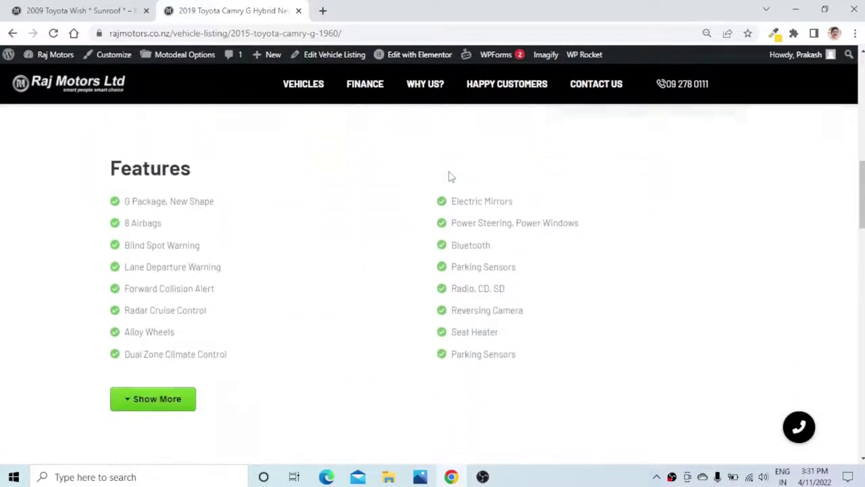
scroll(353, 212, down, 2)
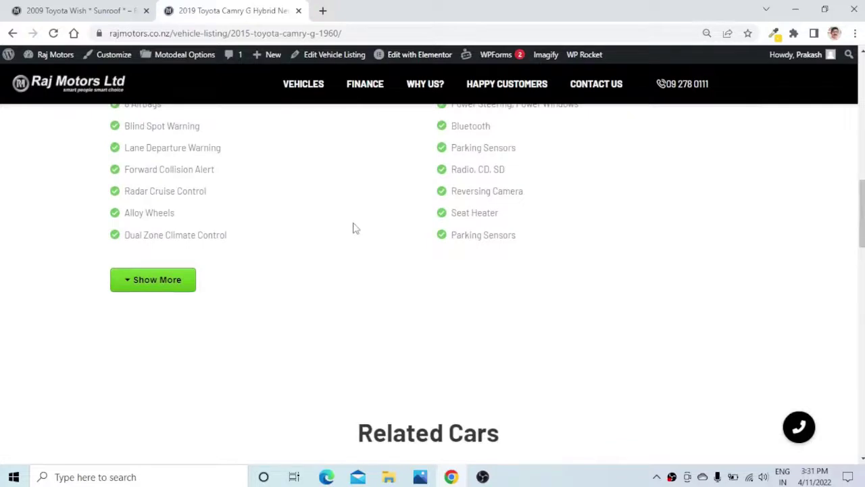
scroll(353, 228, down, 1)
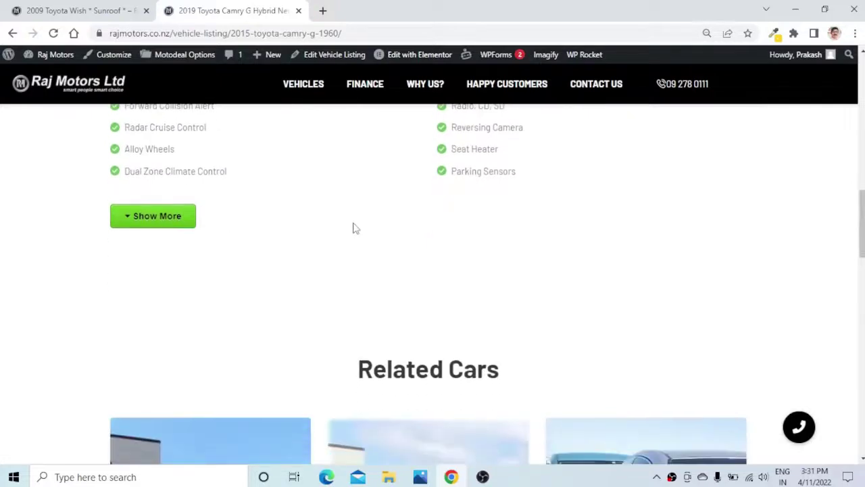
click(157, 217)
scroll(351, 224, down, 2)
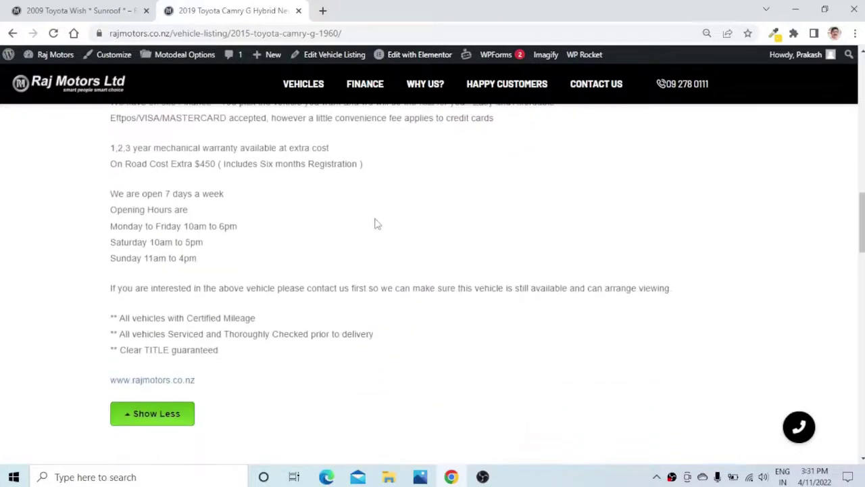
click(144, 423)
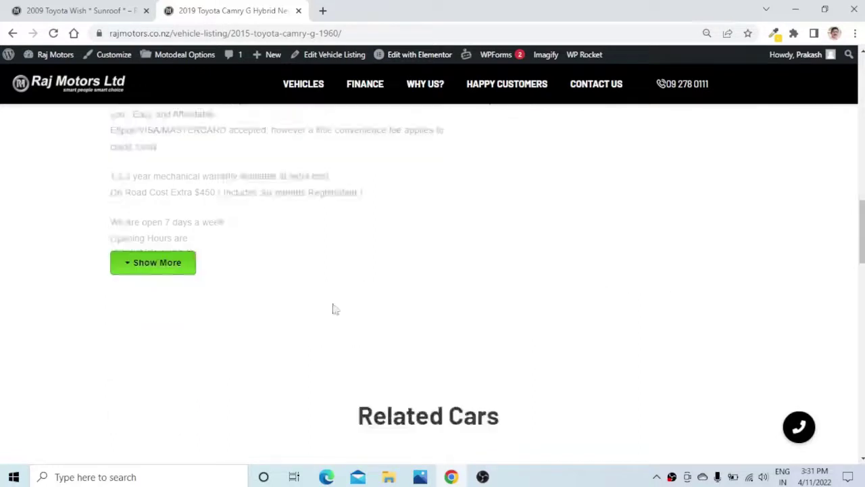
scroll(325, 293, down, 3)
scroll(453, 305, up, 2)
scroll(453, 305, up, 1)
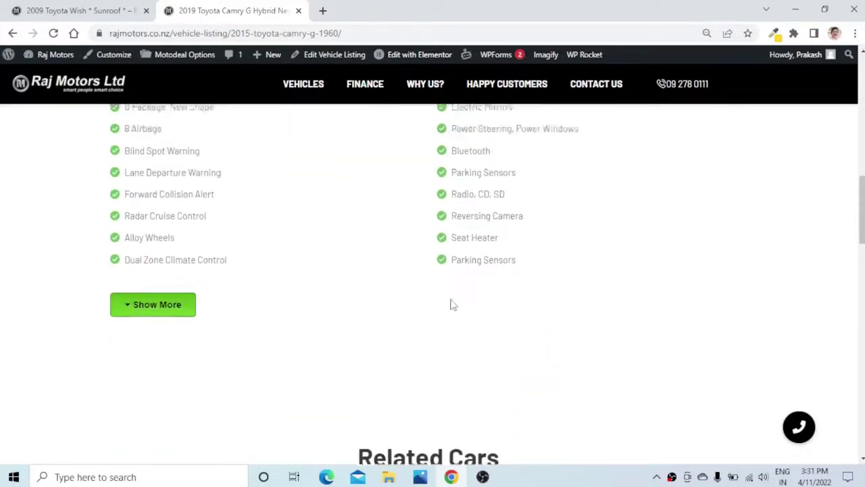
Step: Review the Camry listing again from its price and specifications down to the description, and expand the description
scroll(566, 305, up, 7)
scroll(560, 309, up, 2)
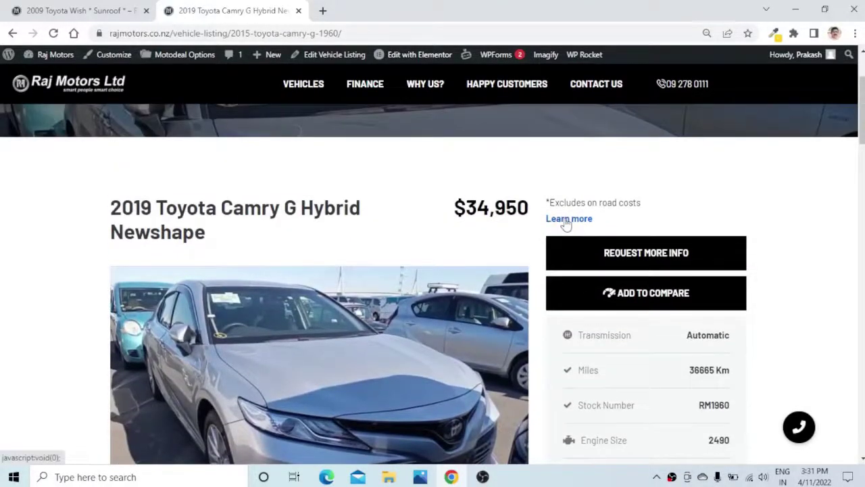
scroll(550, 250, down, 7)
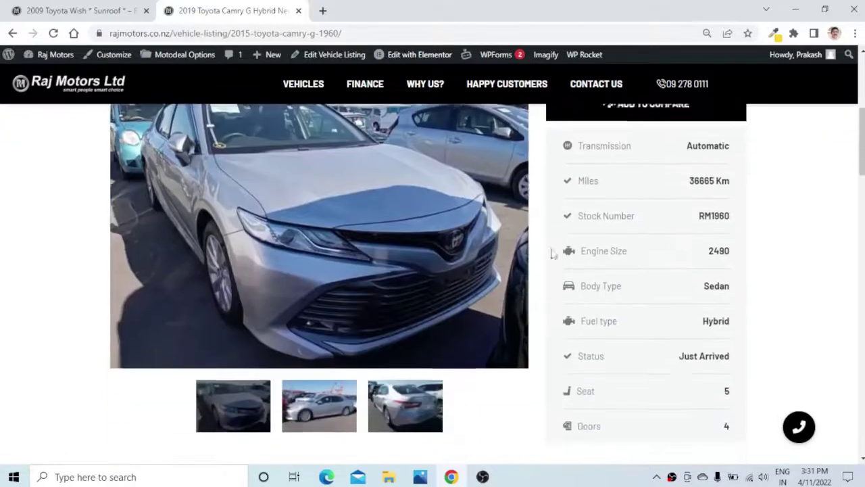
scroll(560, 265, down, 3)
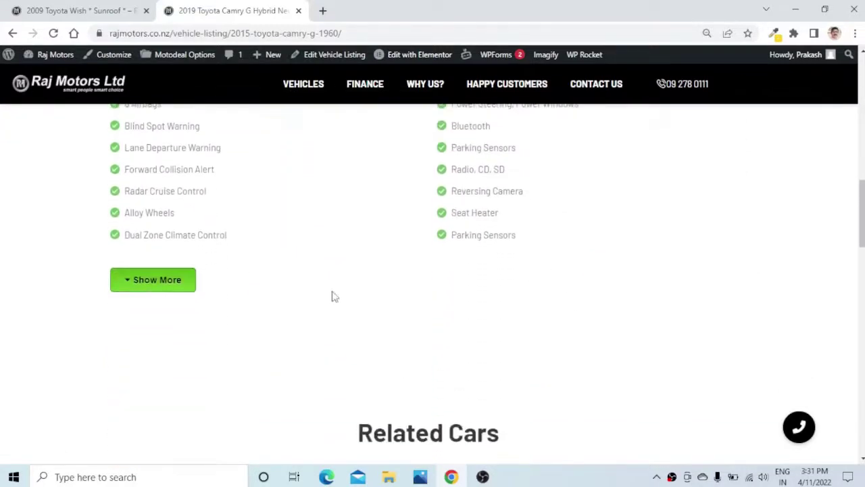
click(142, 289)
scroll(302, 284, down, 3)
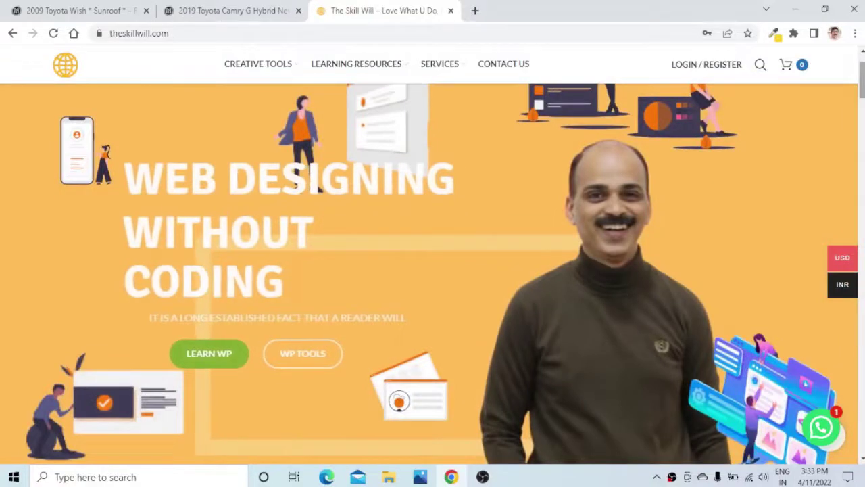
Step: Return to the Camry listing, read the On Road Costs popup through its Learn more link, and close it
click(234, 10)
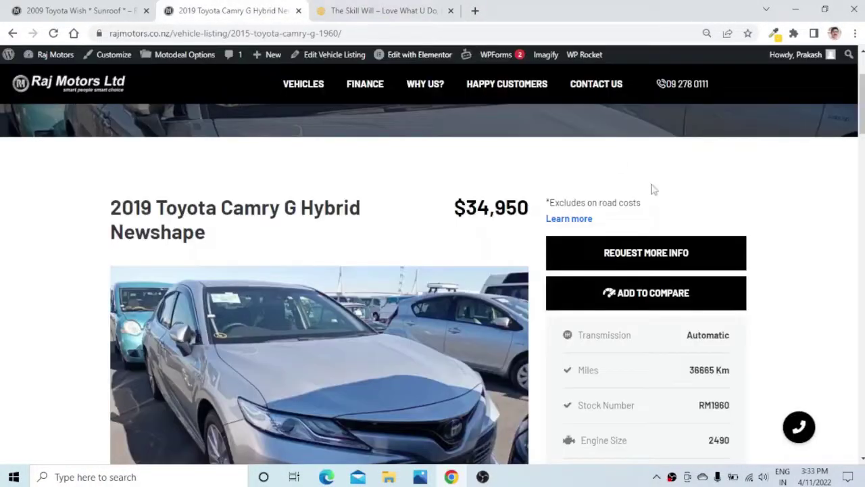
click(557, 221)
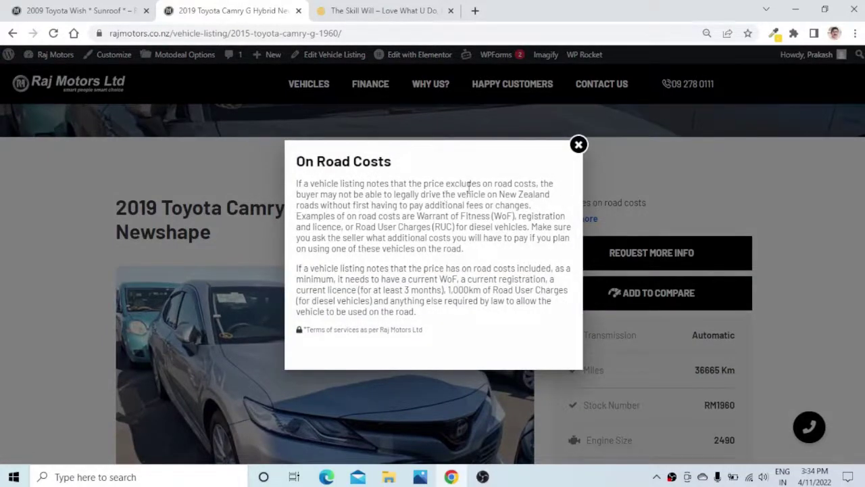
click(578, 146)
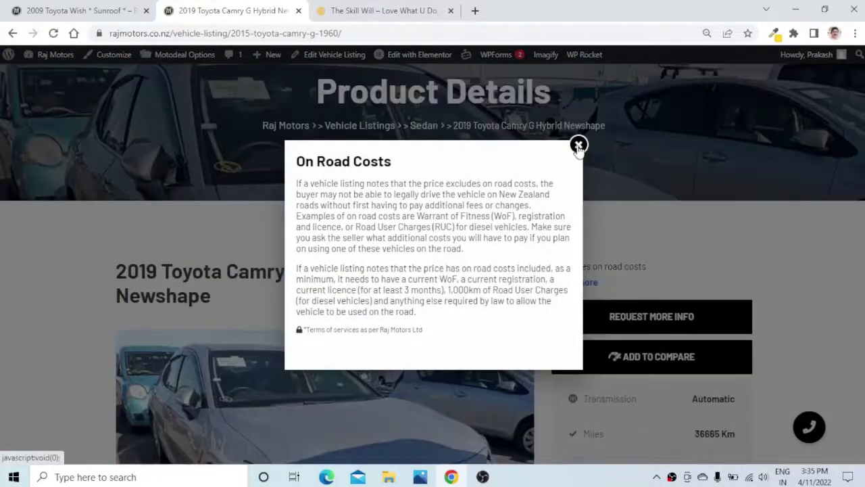
Step: Expand and collapse the description below the Camry's features, and look over the Related Cars section
scroll(483, 204, down, 10)
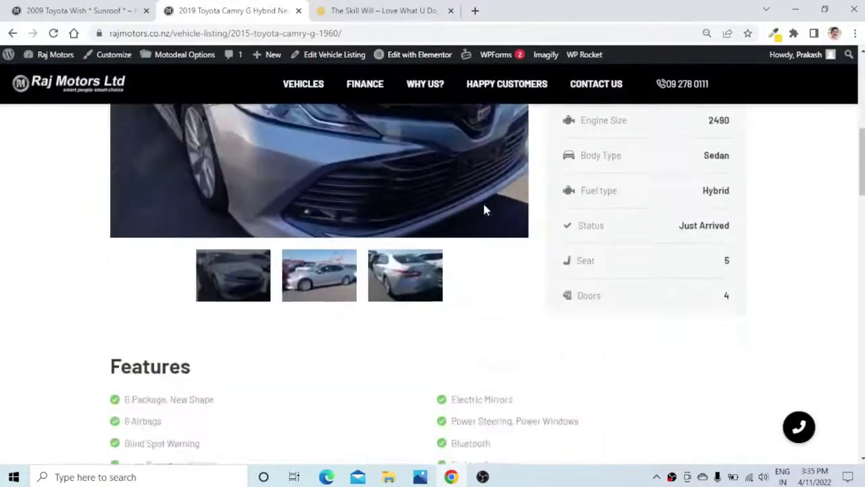
scroll(483, 208, down, 3)
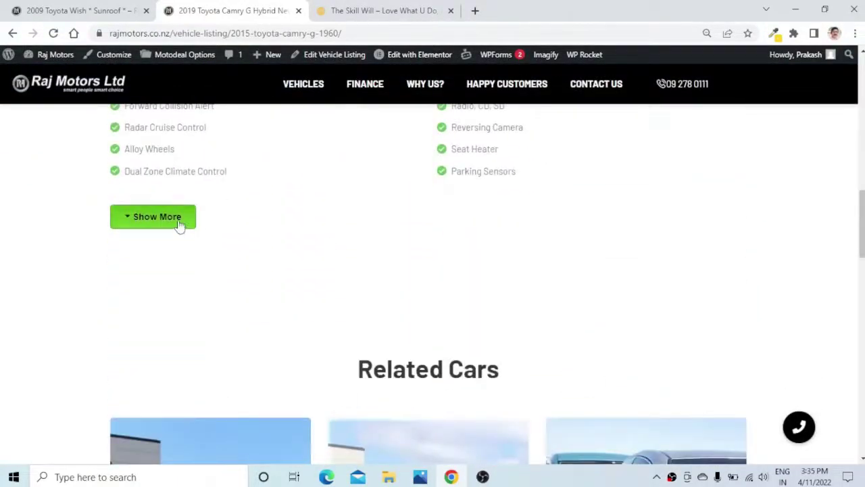
click(178, 224)
scroll(331, 215, down, 2)
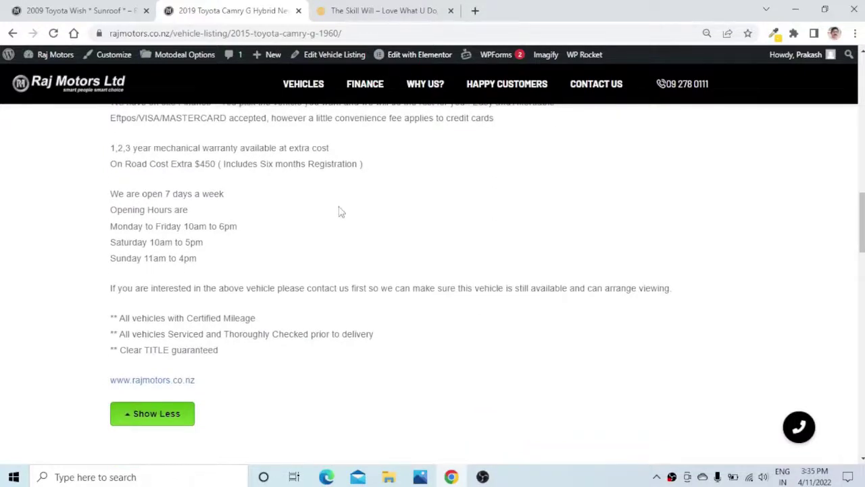
click(139, 424)
scroll(195, 243, down, 3)
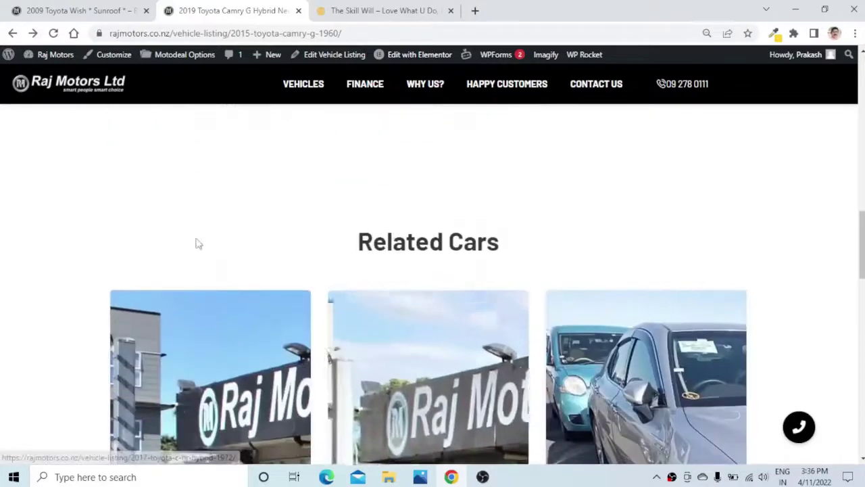
scroll(195, 237, up, 5)
scroll(264, 262, up, 3)
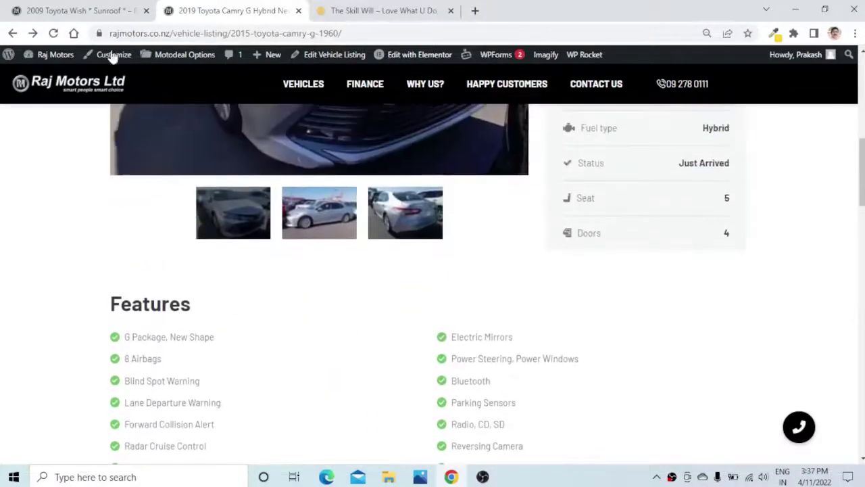
Step: From the 2009 Toyota Wish page, open the site's WordPress dashboard in a new tab and make it the first tab
click(81, 10)
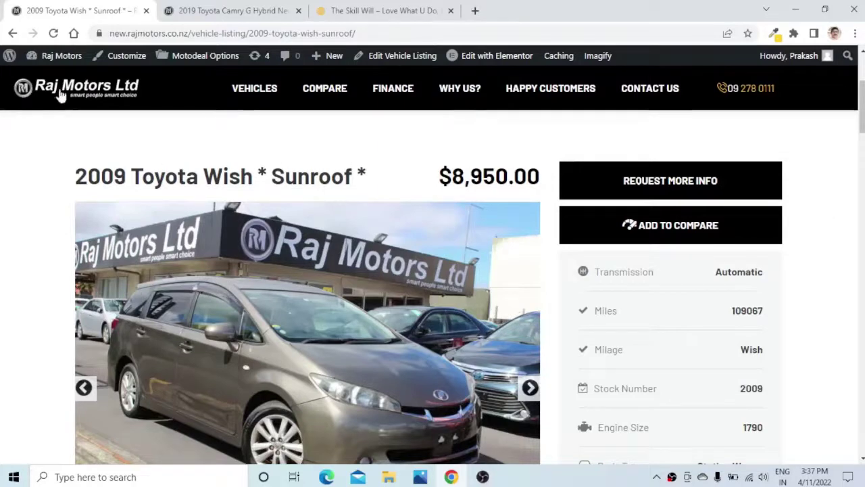
mouse_move(46, 58)
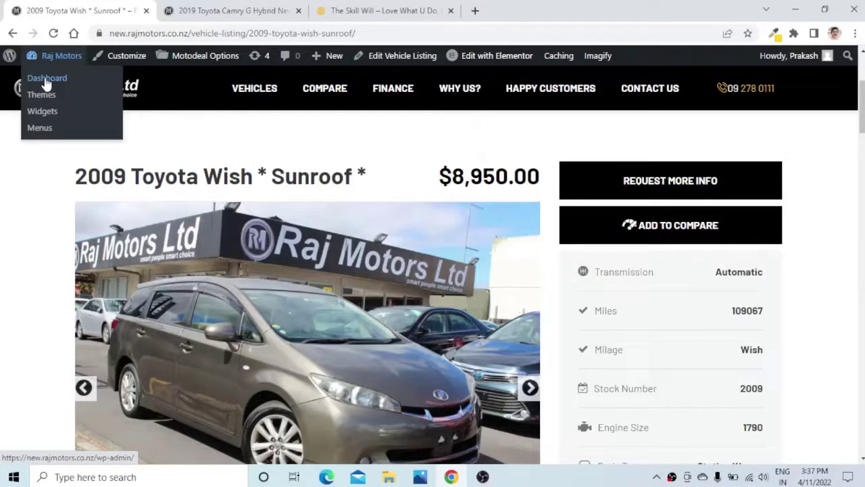
right_click(46, 81)
key(Escape)
drag(215, 11, 61, 10)
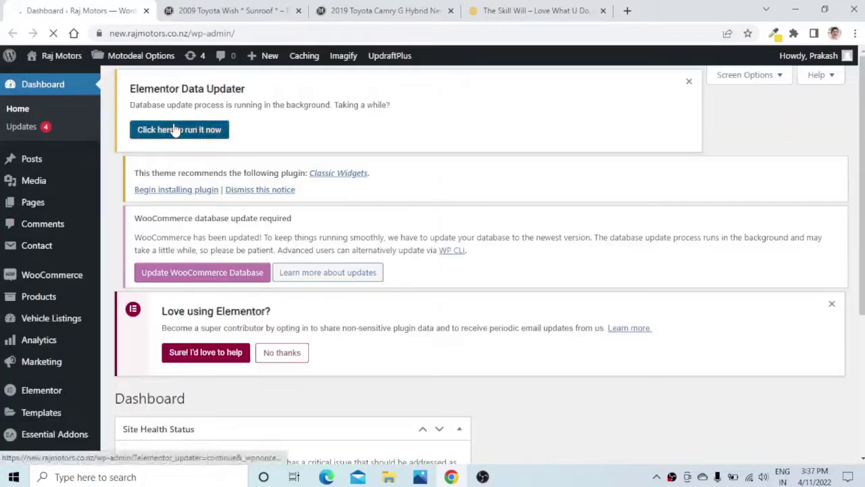
Step: Search the plugins available to add for "Popup anything"
scroll(64, 228, down, 3)
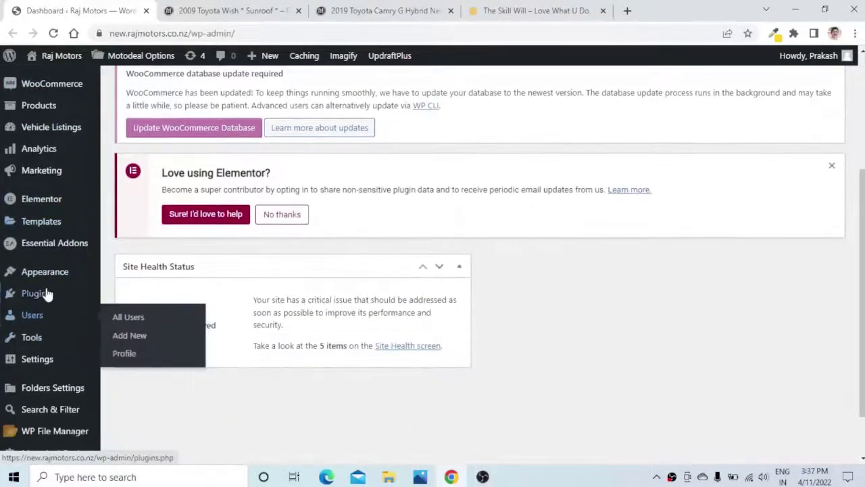
mouse_move(39, 299)
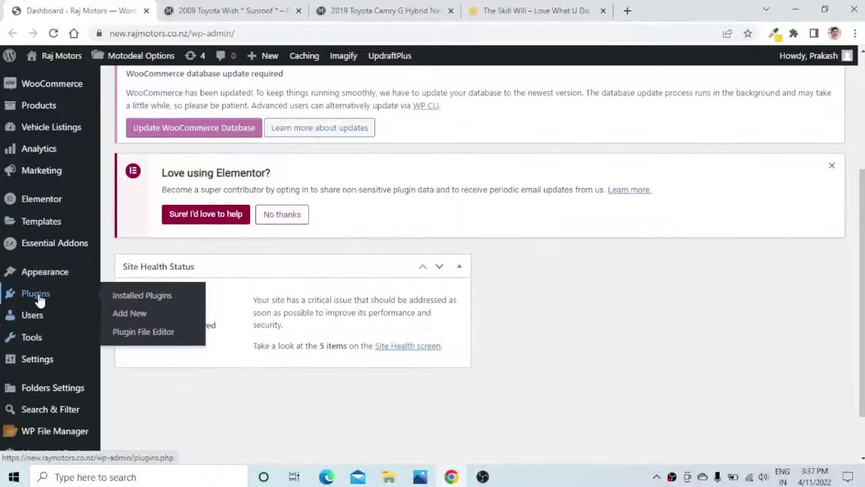
click(122, 315)
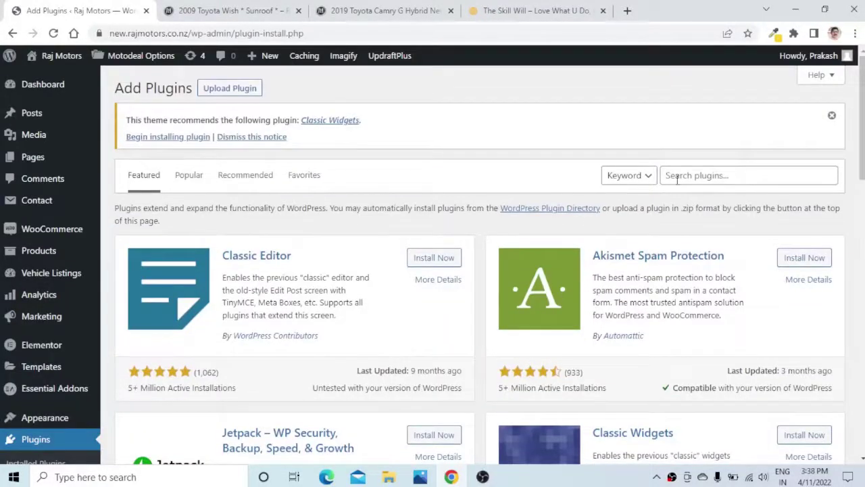
click(678, 175)
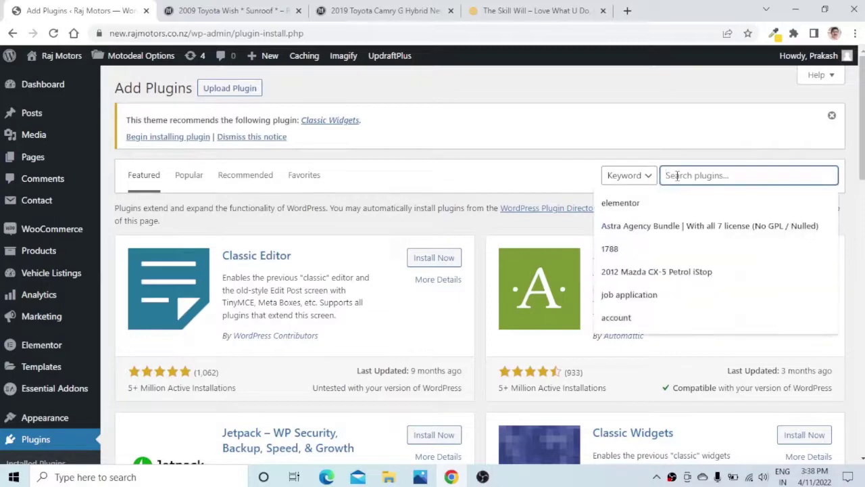
text(Popup anything)
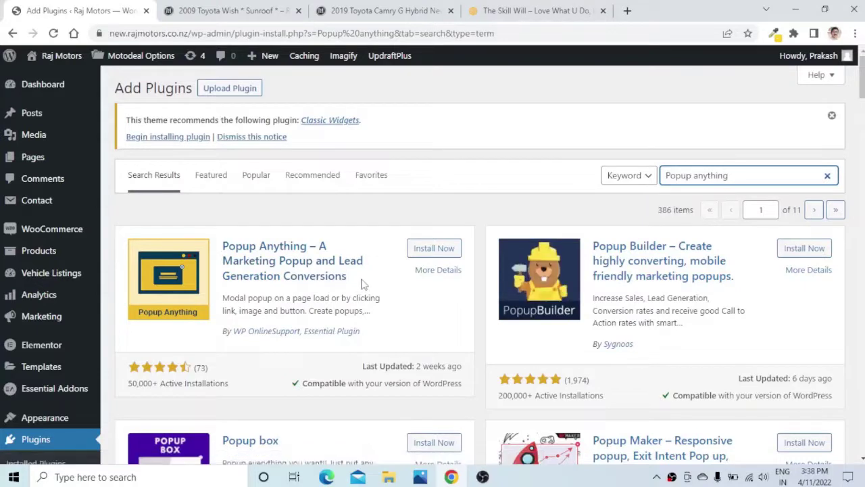
Step: Install and activate the Popup Anything plugin, allowing its notification and data-sharing opt-in
click(428, 251)
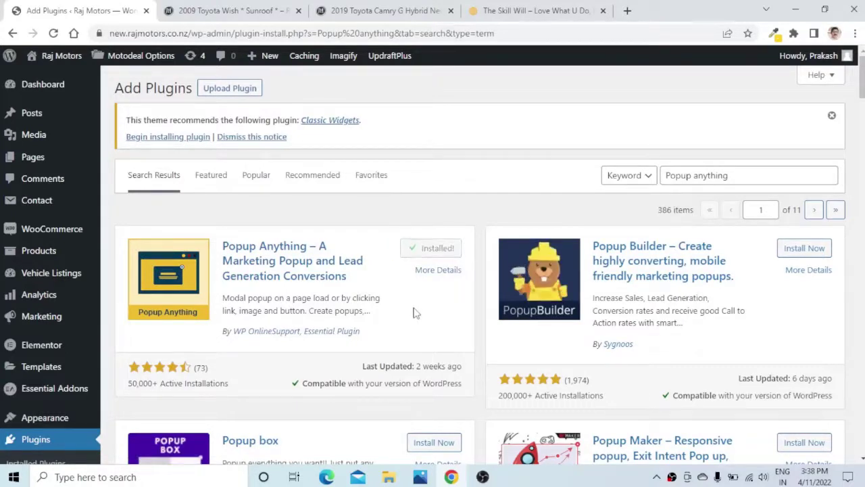
click(431, 256)
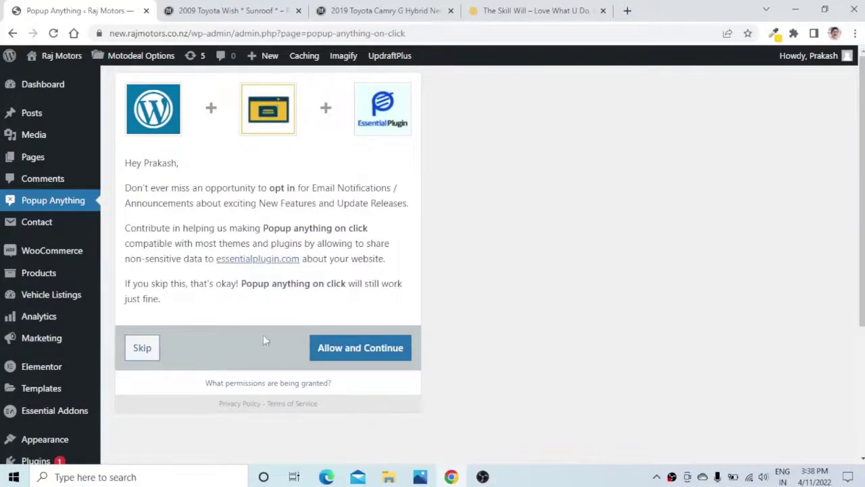
click(360, 349)
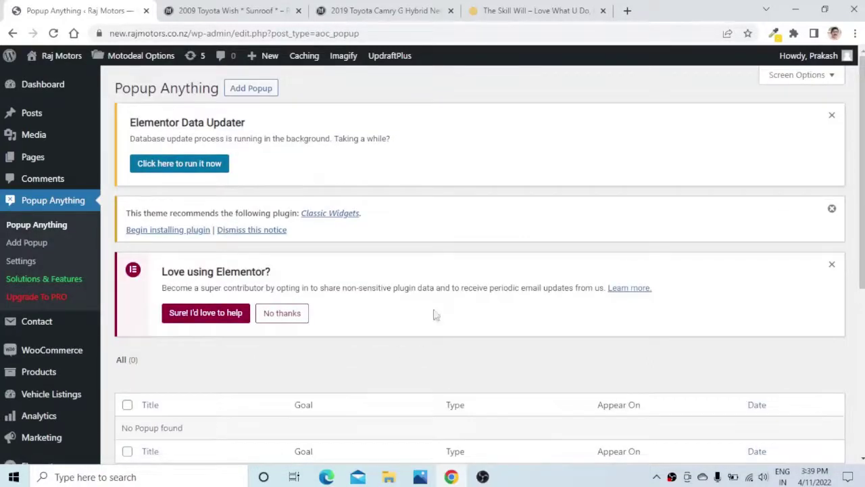
Step: Start a new popup in Popup Anything, checking the On Road Costs popup on the Camry listing as the reference
click(250, 91)
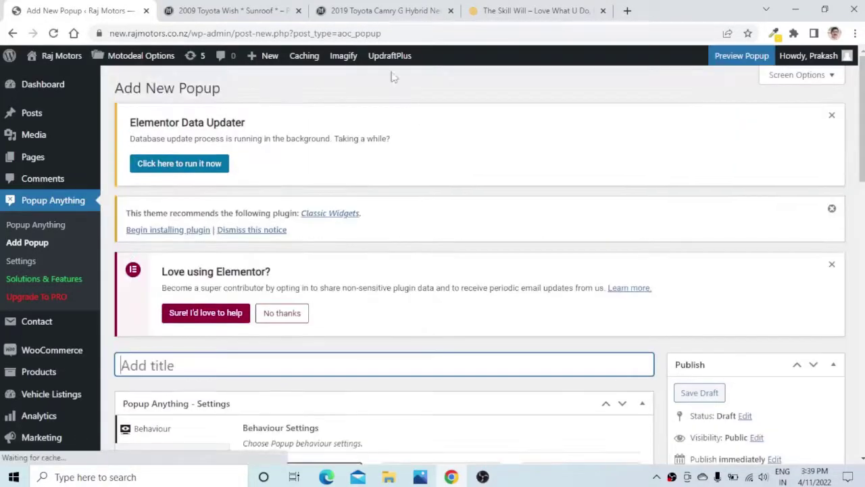
click(348, 17)
scroll(564, 192, up, 7)
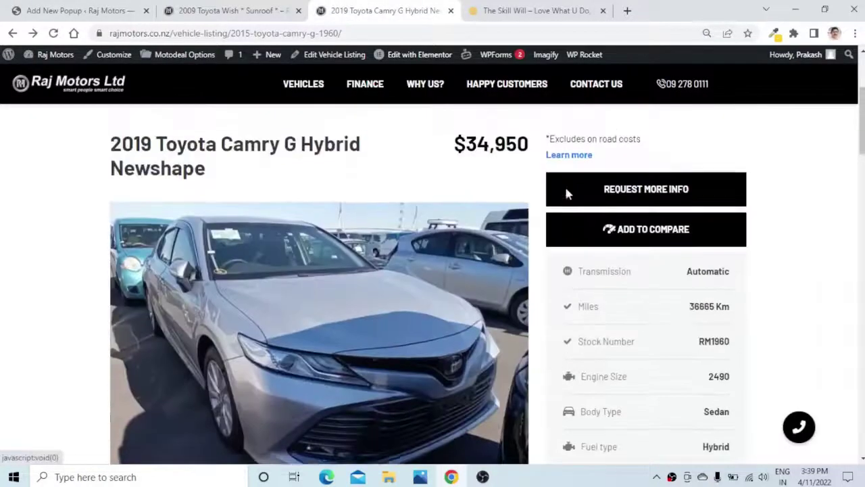
click(565, 284)
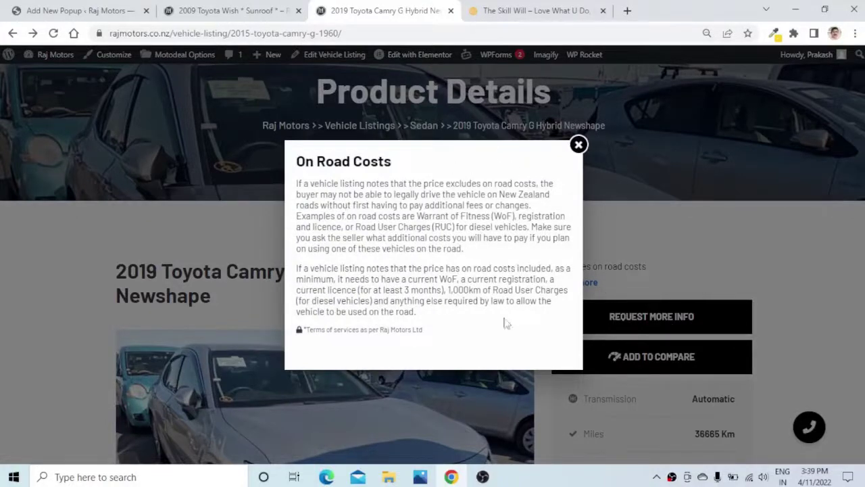
click(49, 13)
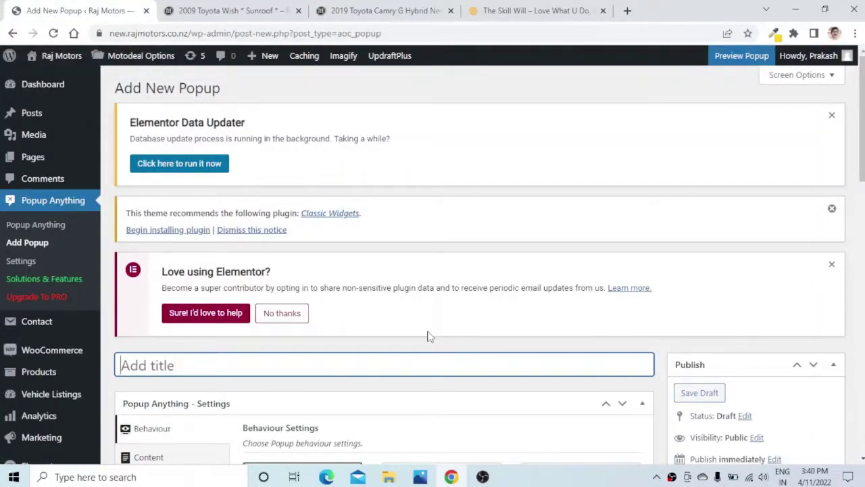
Step: Title the new popup "Additional info" and look through its behaviour settings, from popup type to loader speed
text(Additional)
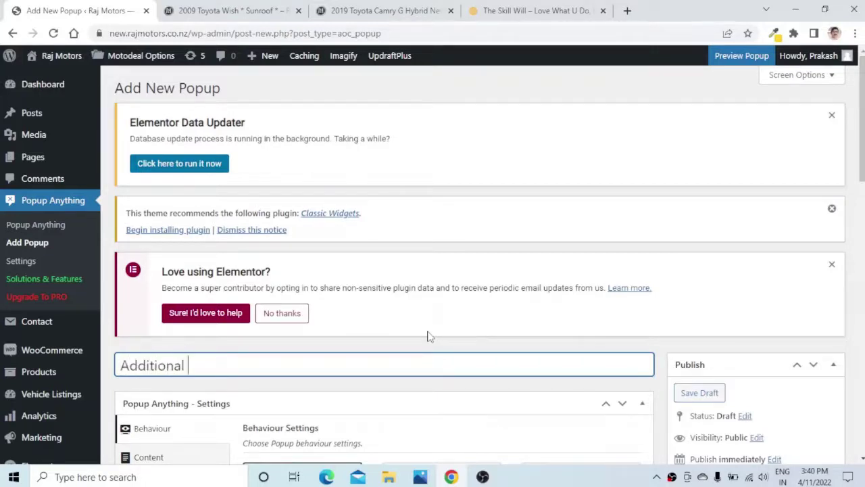
text( info)
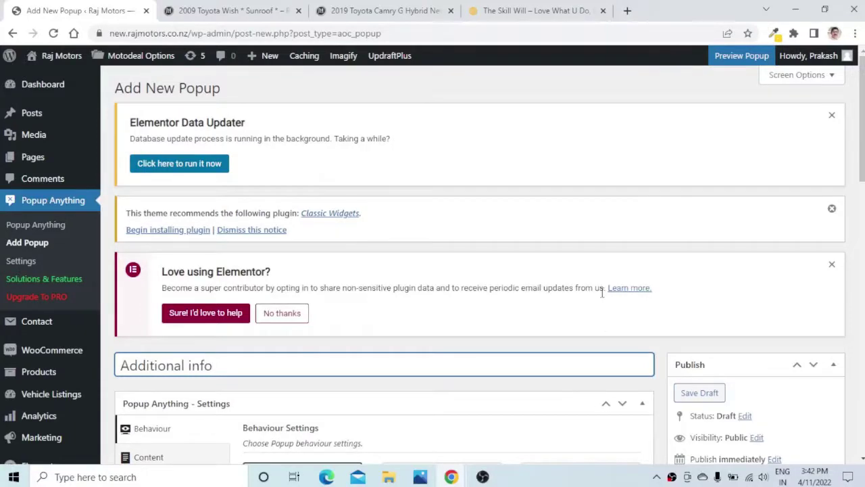
scroll(602, 292, down, 4)
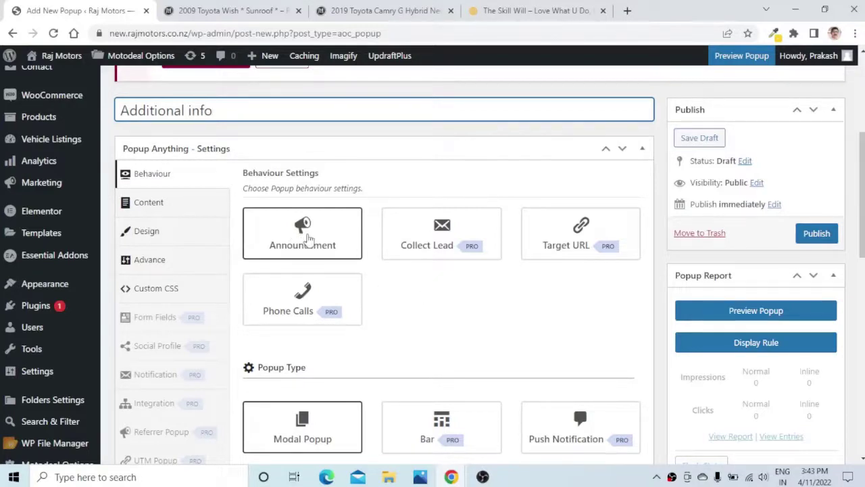
scroll(490, 319, down, 1)
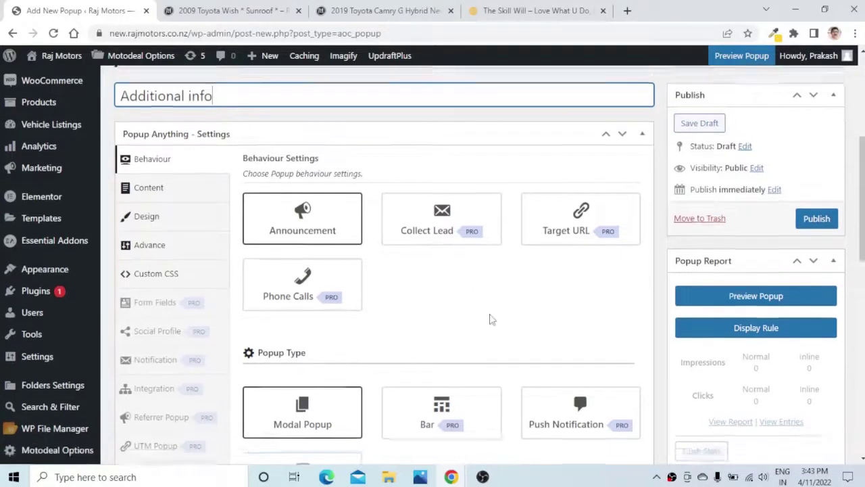
scroll(450, 316, down, 2)
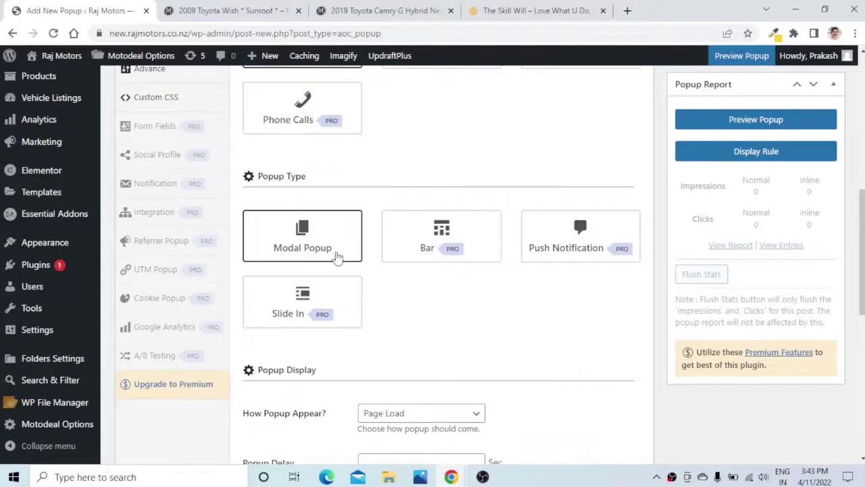
scroll(554, 309, down, 4)
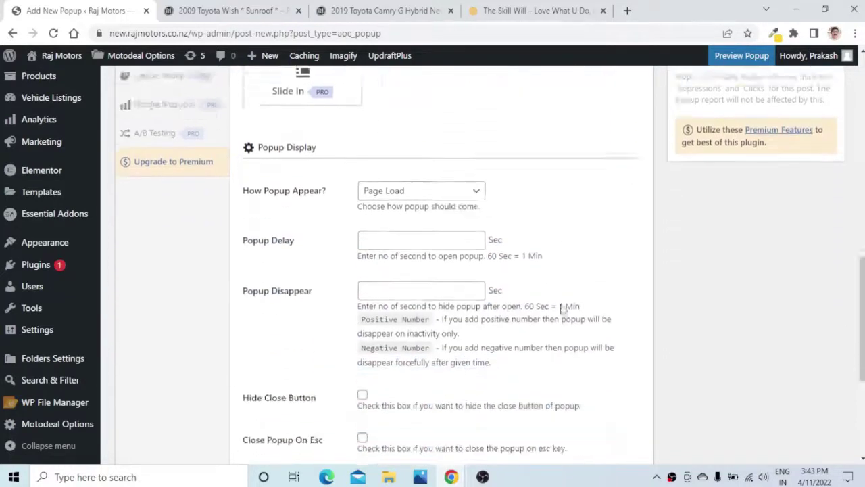
scroll(530, 304, down, 3)
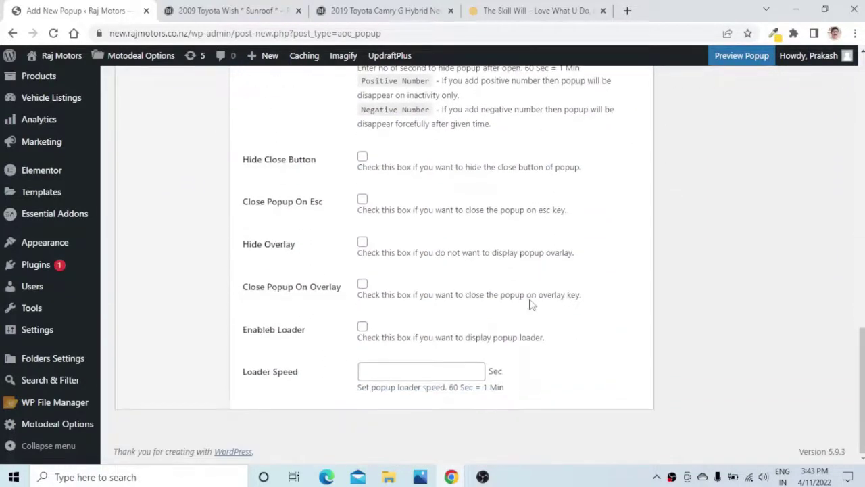
scroll(531, 302, up, 10)
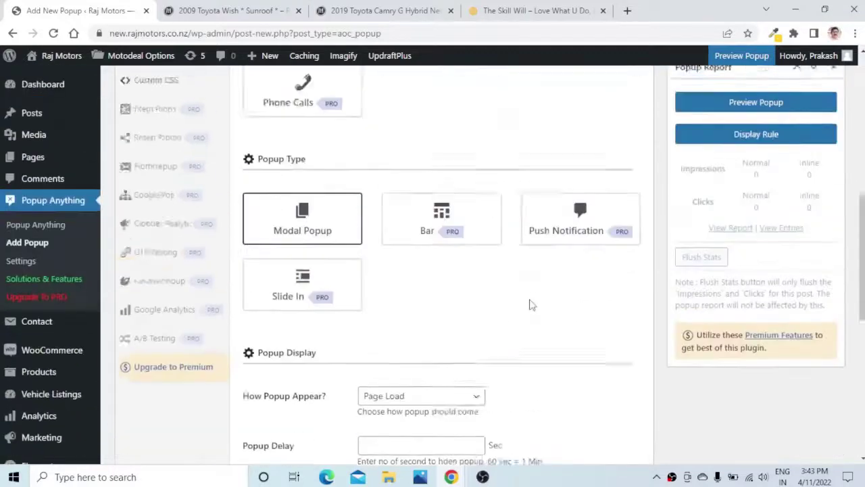
scroll(531, 308, up, 1)
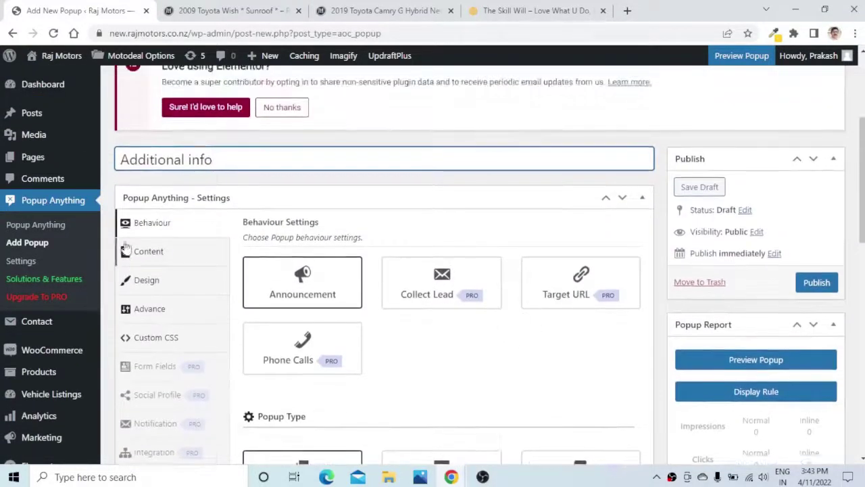
Step: Set the popup content's main heading to "On Road Costs" and compare it with the popup on the Camry listing
click(150, 251)
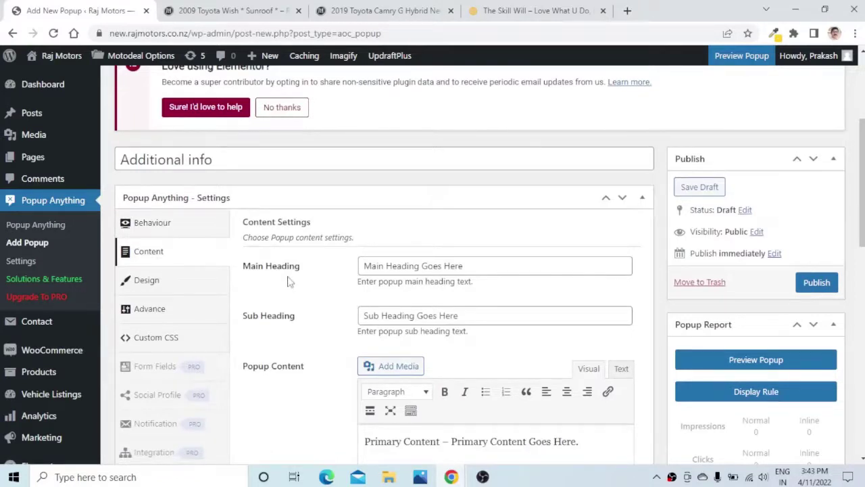
drag(495, 266, 348, 267)
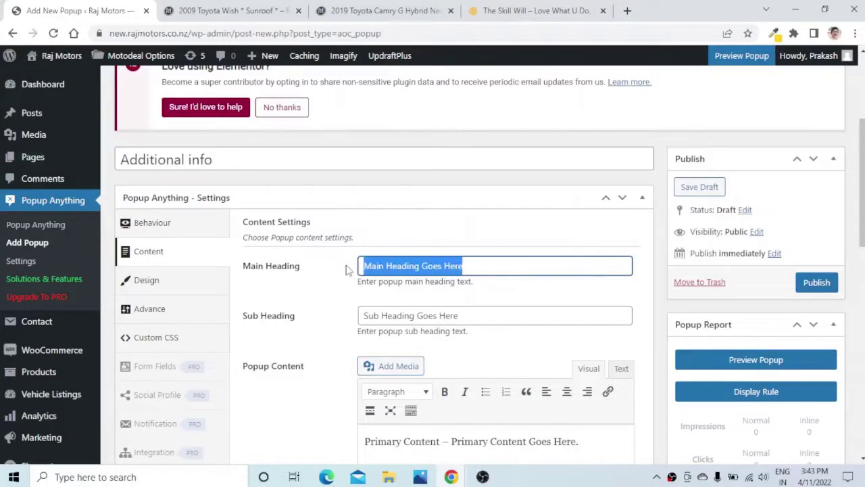
text(On)
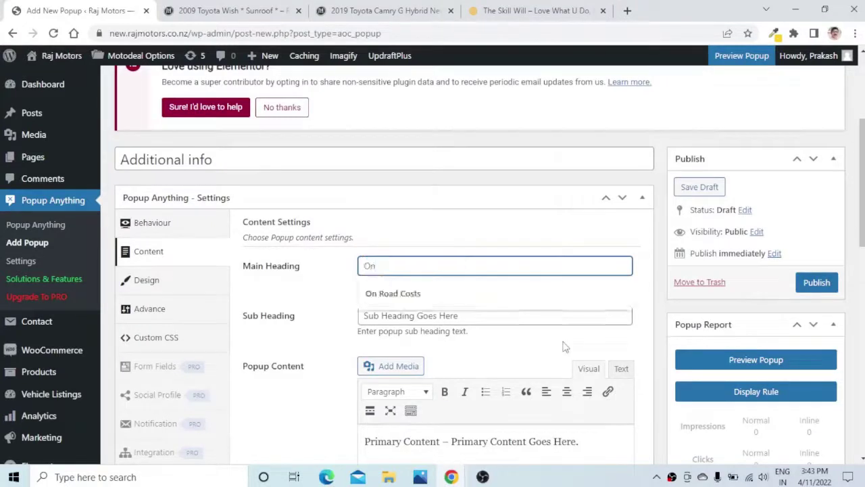
text( Road Costs)
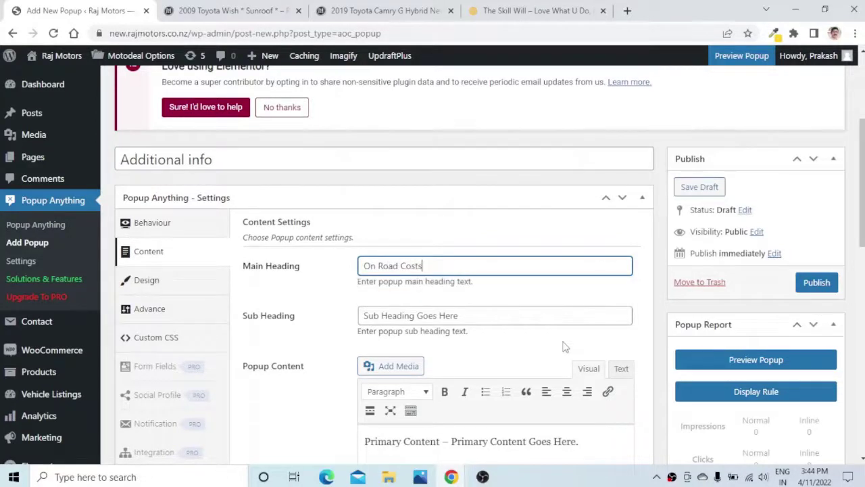
click(375, 11)
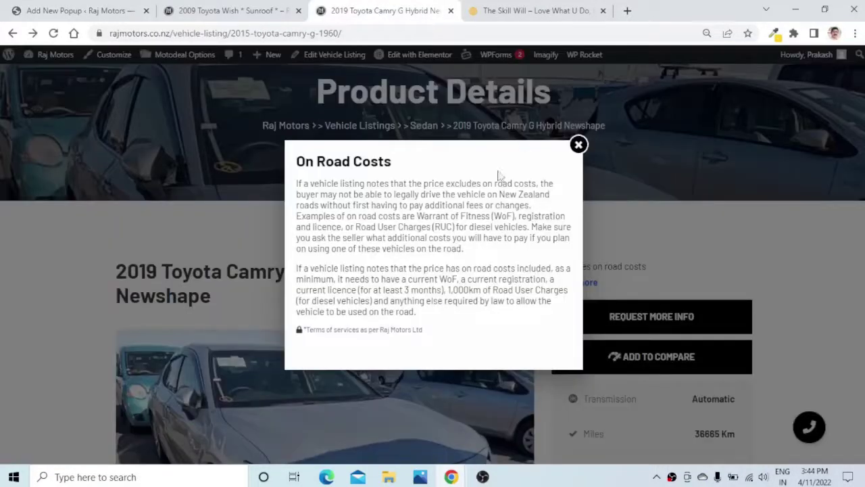
drag(297, 161, 392, 163)
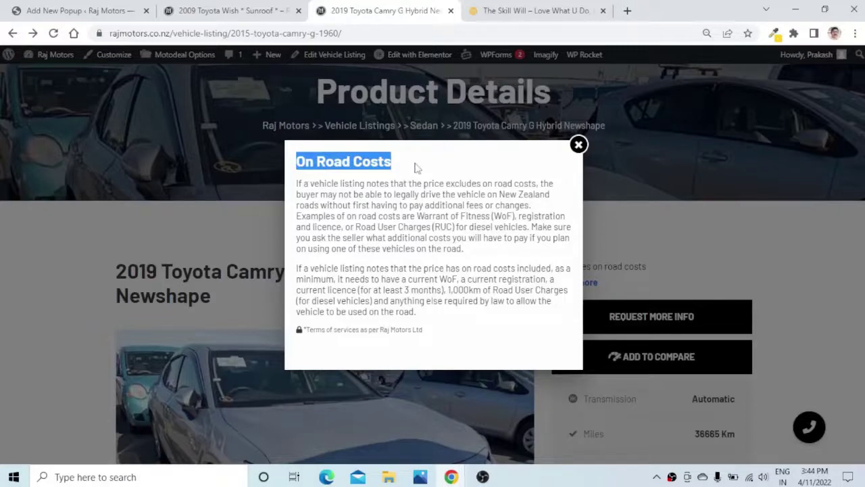
click(76, 15)
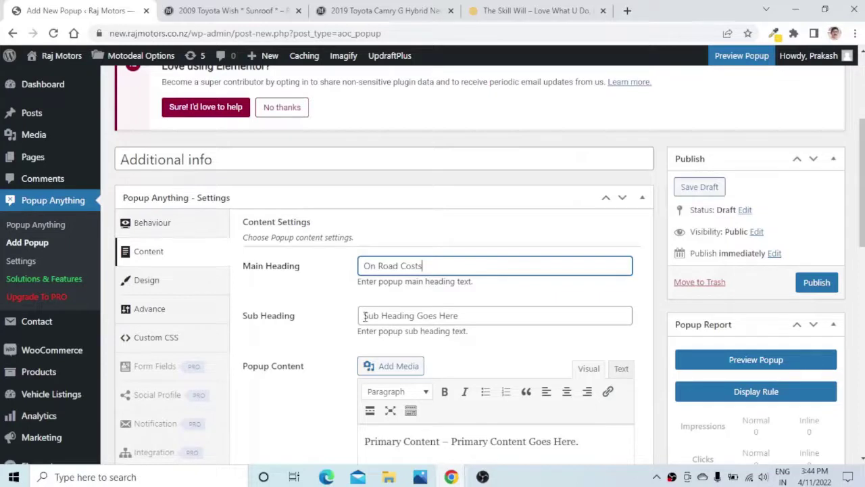
Step: Replace the placeholder sub heading with "Applicable for all vehicles"
drag(365, 316, 477, 320)
text(Applicable)
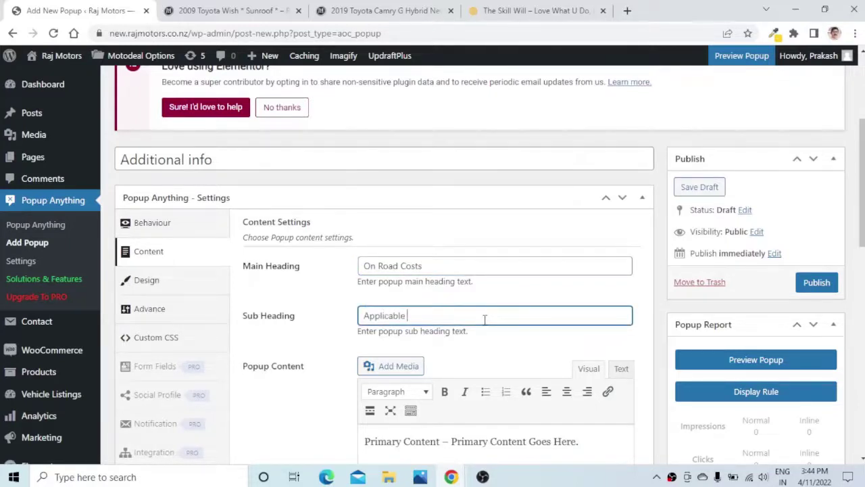
text( for all vehicles)
Step: Replace the placeholder popup content with the two on-road-costs paragraphs copied from the Camry listing's popup
scroll(322, 316, down, 3)
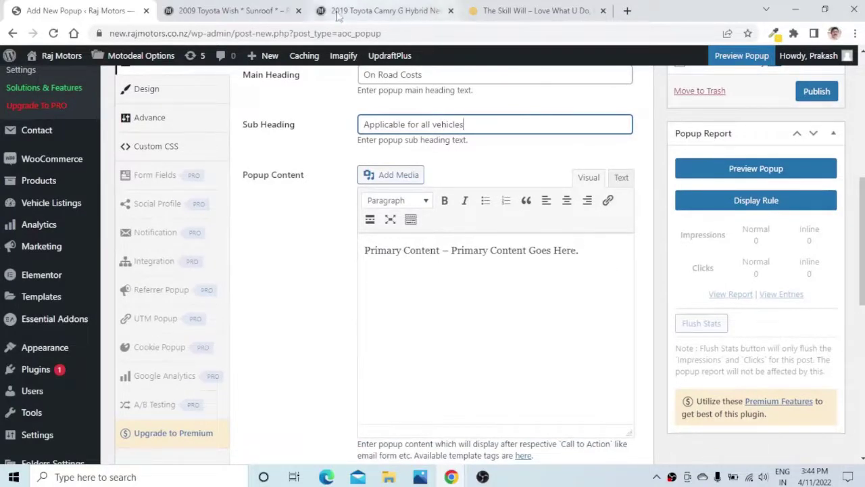
click(367, 15)
drag(417, 313, 296, 193)
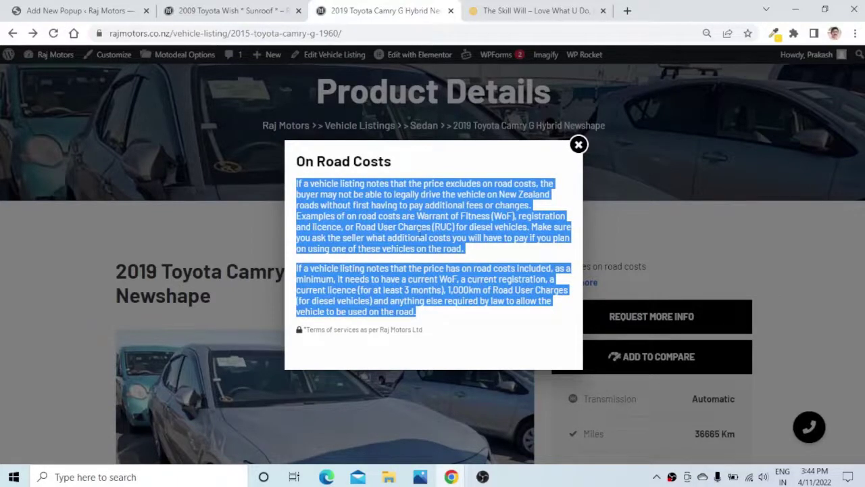
click(75, 10)
drag(365, 250, 624, 256)
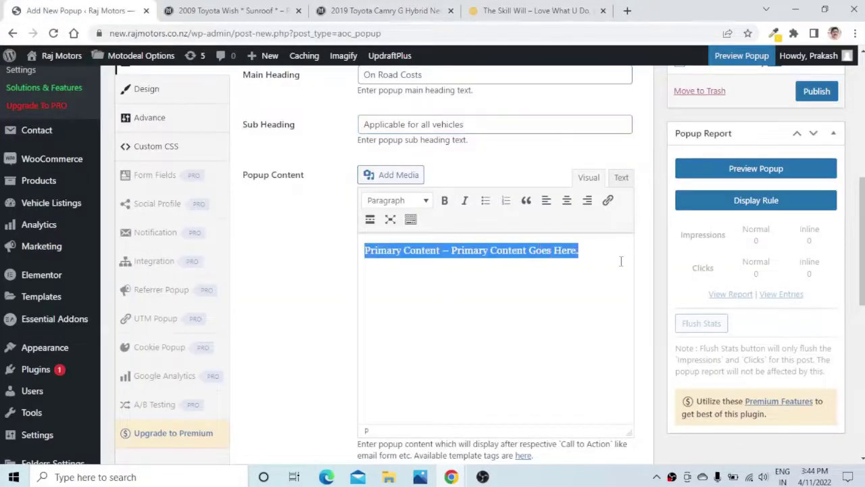
key(ctrl+v)
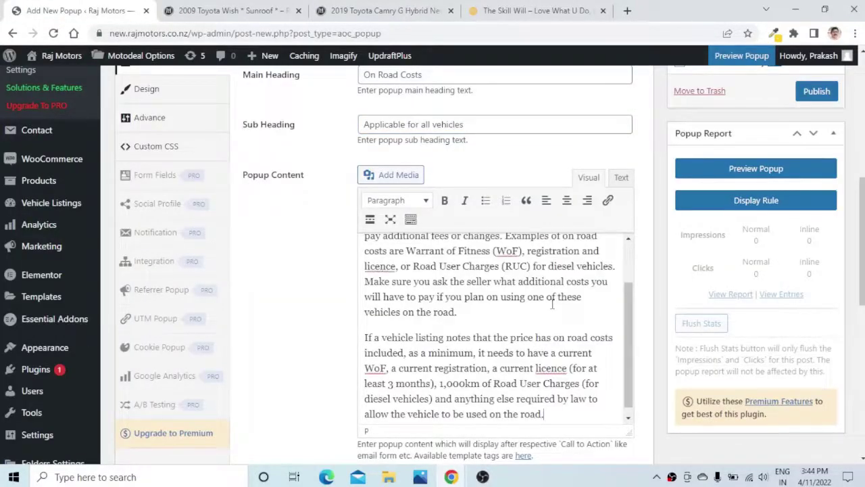
Step: Set the security note to "As per T * C's" and clear the custom close text
scroll(553, 303, down, 1)
scroll(288, 274, down, 4)
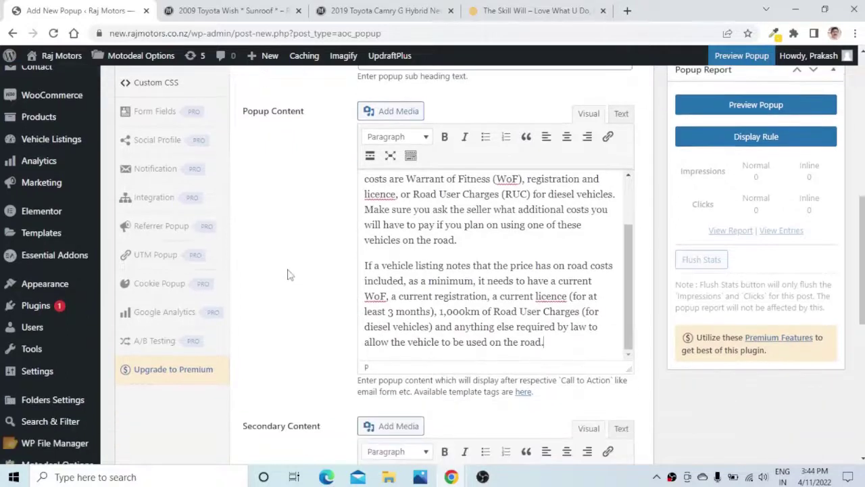
scroll(303, 252, down, 1)
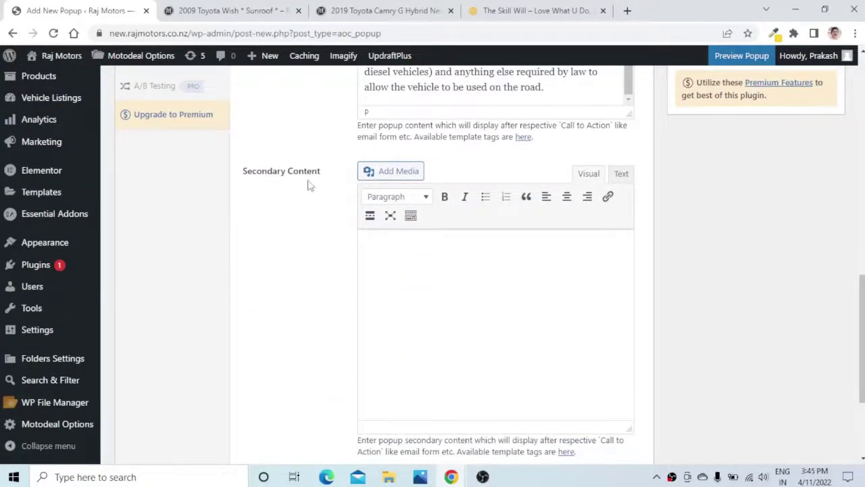
scroll(308, 186, down, 3)
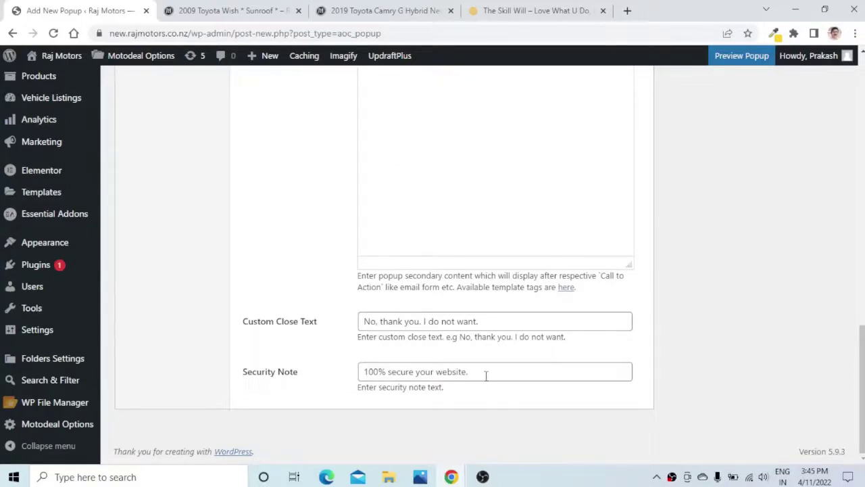
drag(485, 376, 364, 368)
text(A)
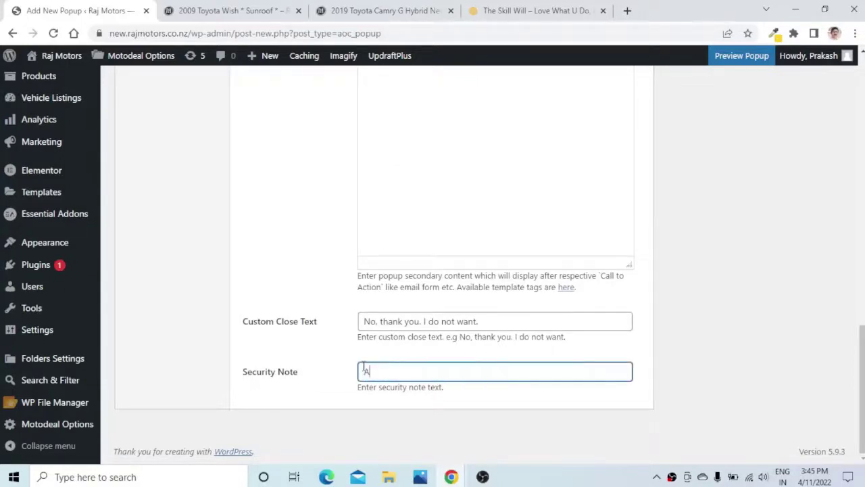
text(s per T * C's)
drag(496, 324, 354, 327)
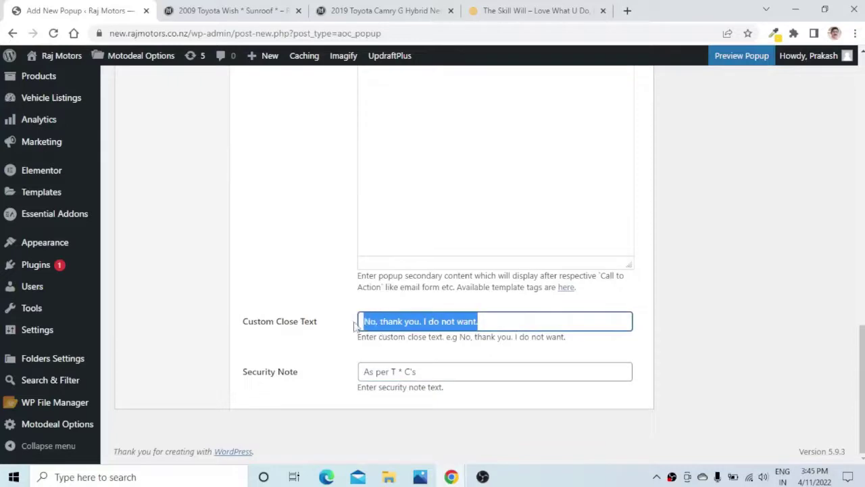
key(BackSpace)
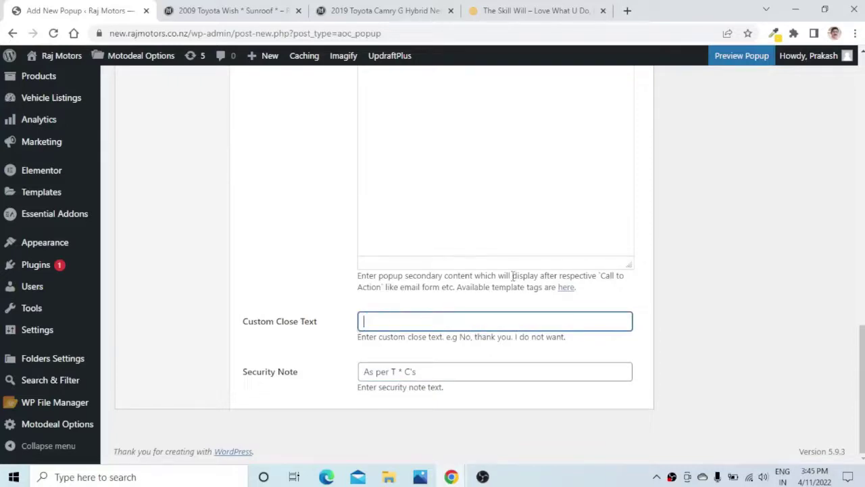
Step: Preview the popup to check its headings, content and security note, and close the preview
scroll(534, 276, up, 3)
scroll(549, 278, up, 5)
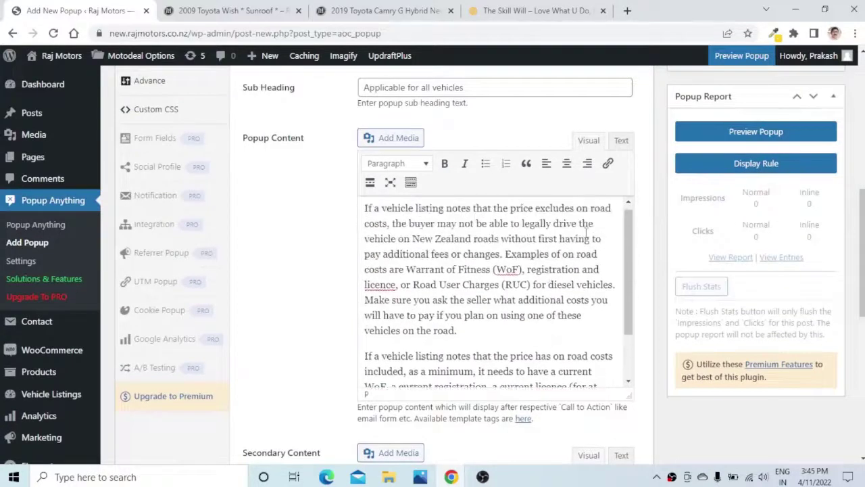
click(735, 138)
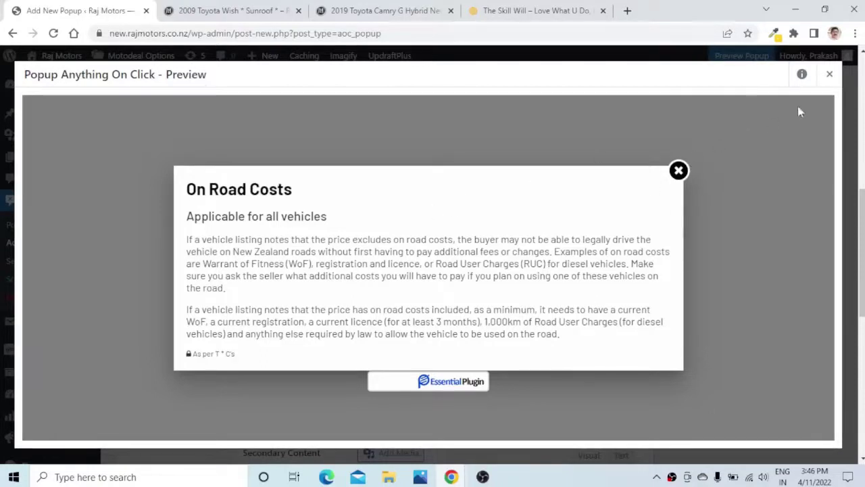
click(830, 76)
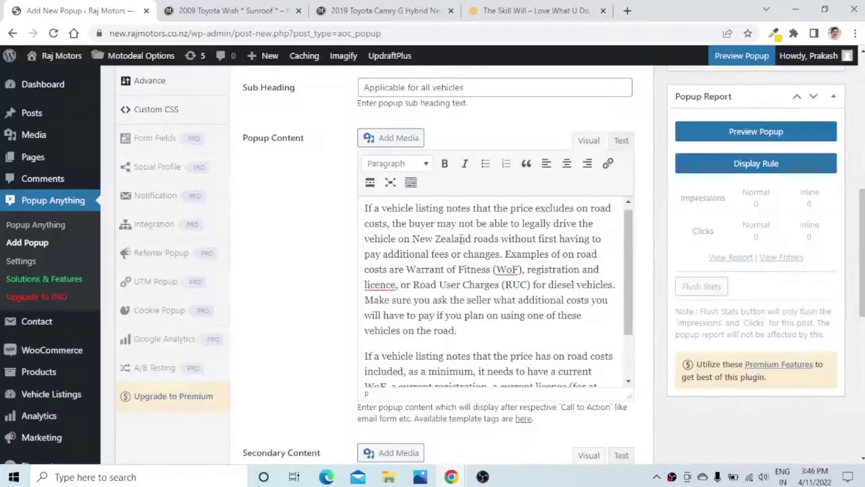
Step: In the design settings, leave the full screen popup option off and set the popup width to 520px and height to 400 px
scroll(311, 372, up, 1)
scroll(311, 372, up, 1)
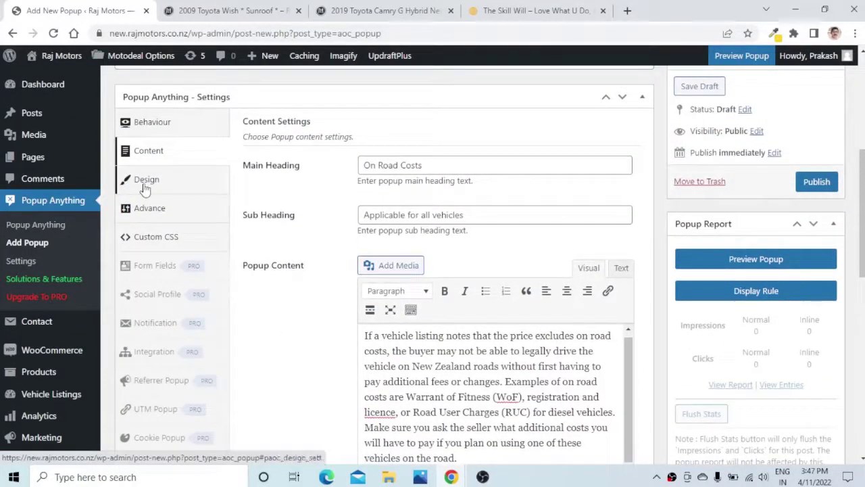
click(146, 183)
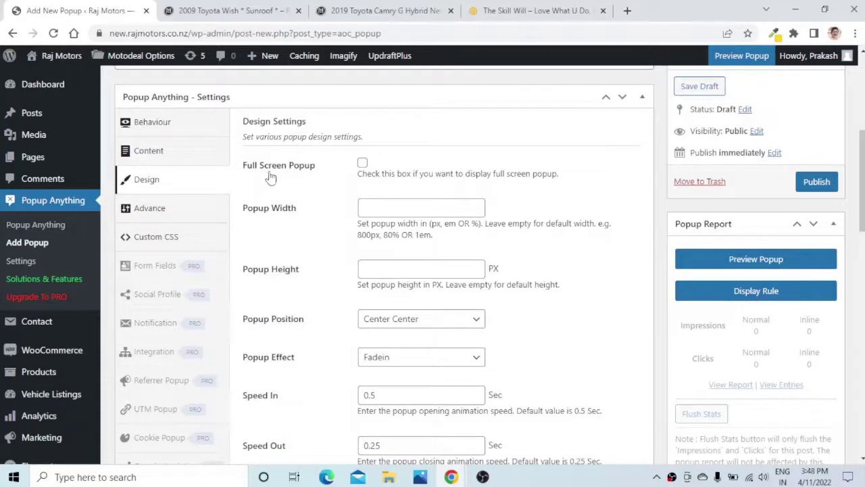
click(363, 163)
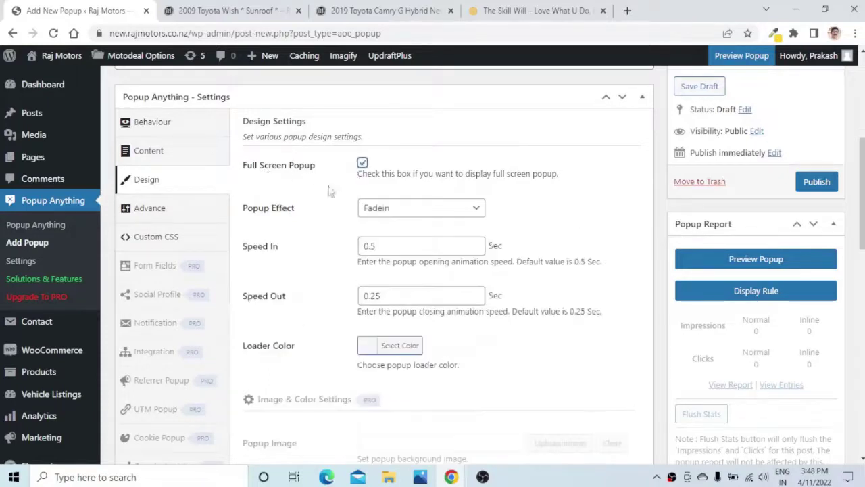
click(362, 164)
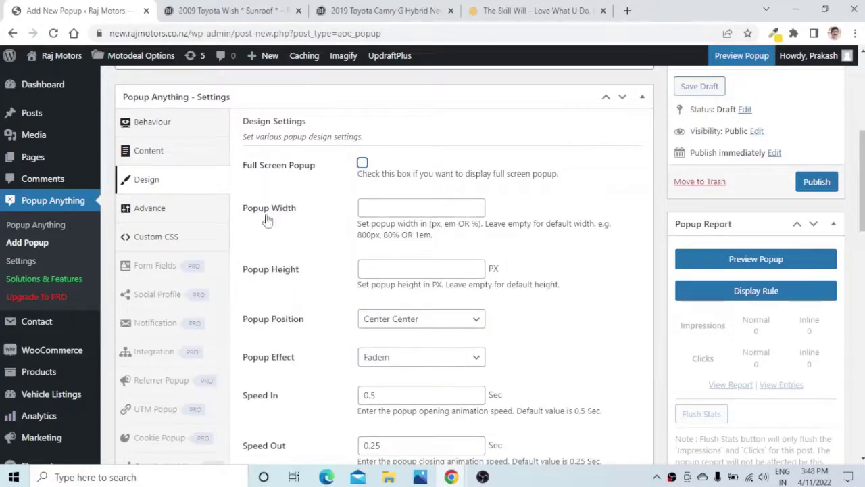
click(384, 209)
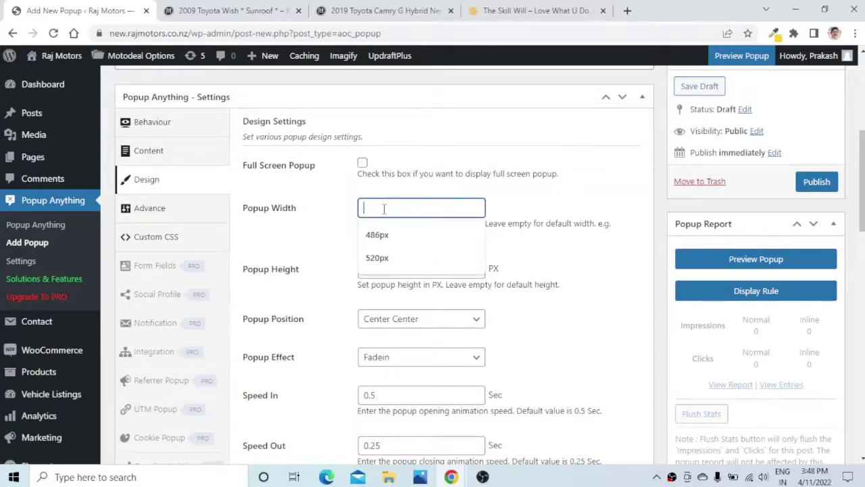
text(520)
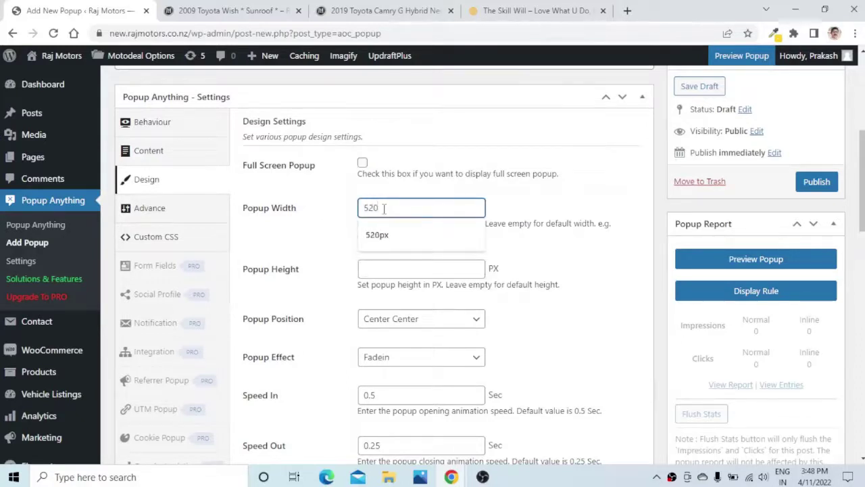
text(px)
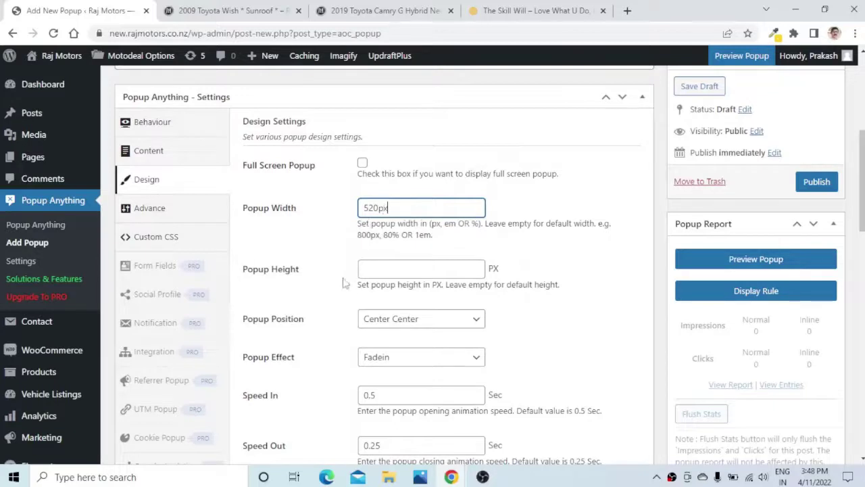
click(388, 274)
text(4)
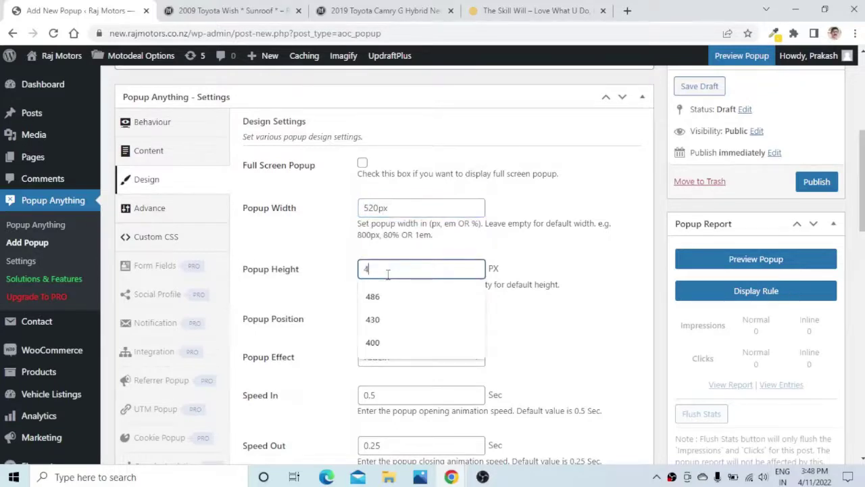
text(00)
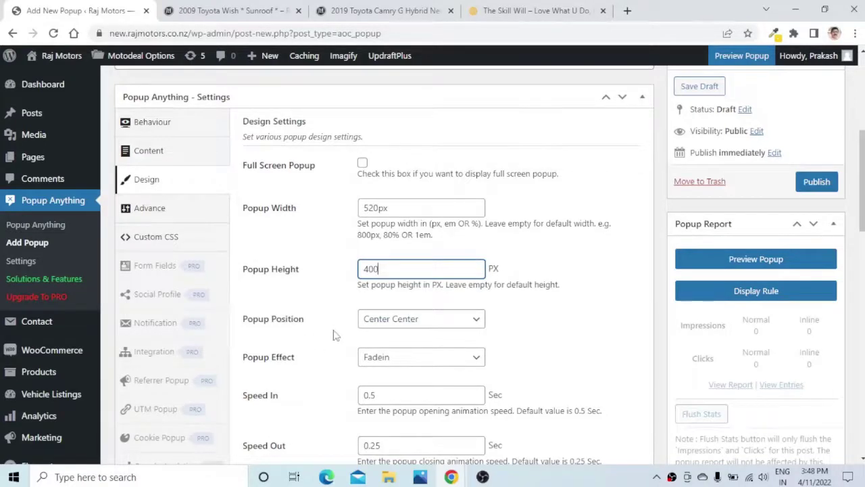
Step: Set the popup's loader color to black (#000000)
scroll(332, 334, down, 2)
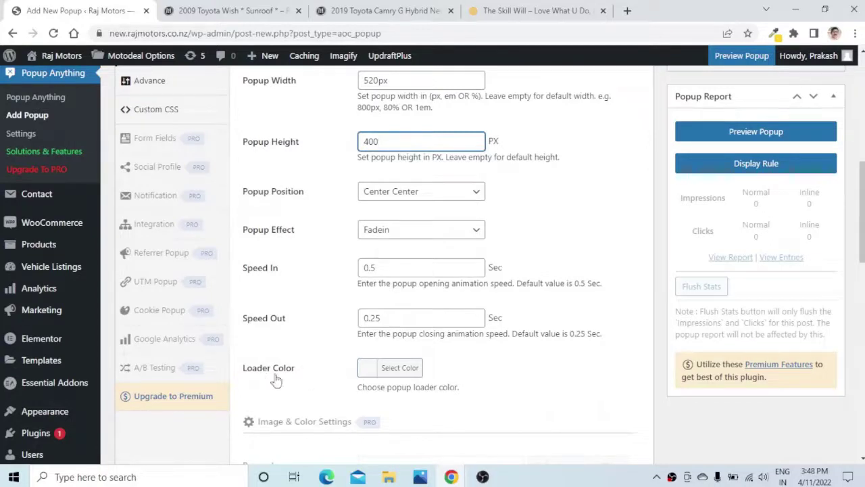
click(373, 376)
scroll(606, 338, down, 3)
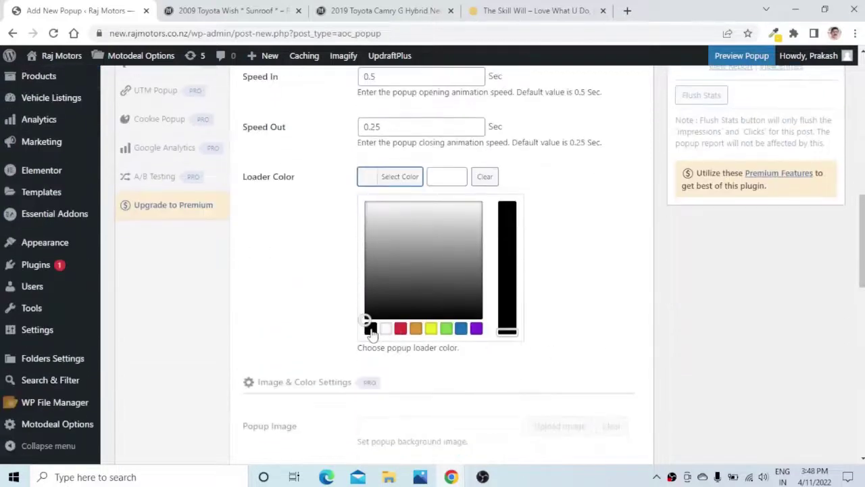
click(371, 329)
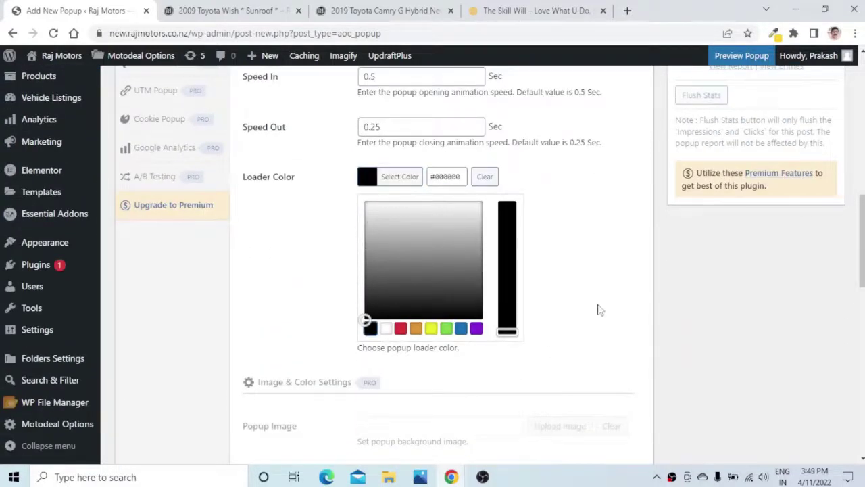
Step: Look through the remaining design options and the advanced settings, and preview the popup with its plugin credit shown
scroll(599, 310, down, 5)
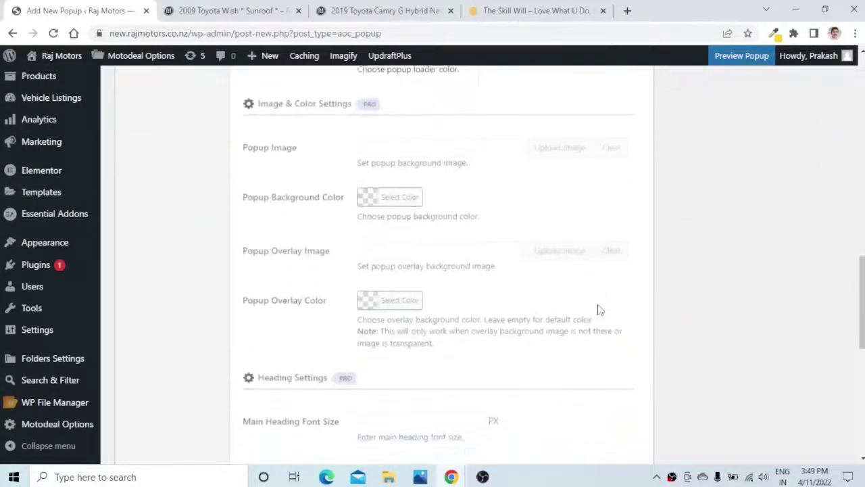
scroll(598, 310, down, 4)
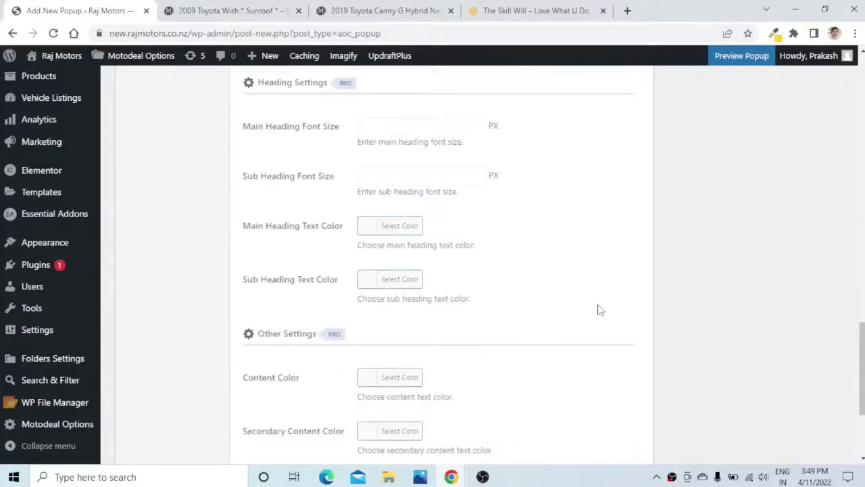
scroll(598, 310, down, 2)
scroll(598, 310, down, 1)
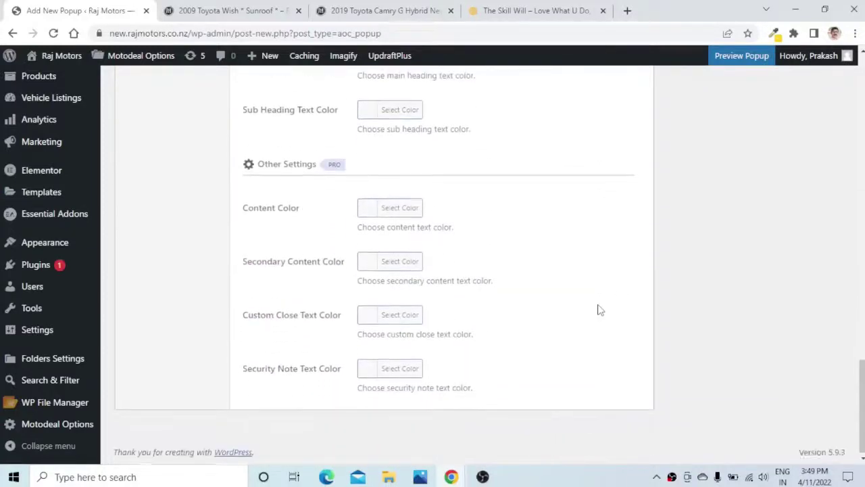
scroll(599, 309, up, 12)
scroll(598, 309, up, 4)
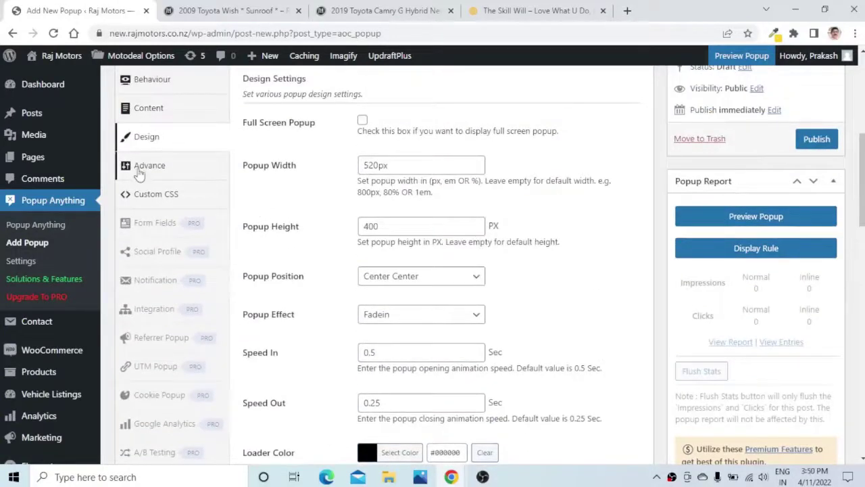
click(147, 169)
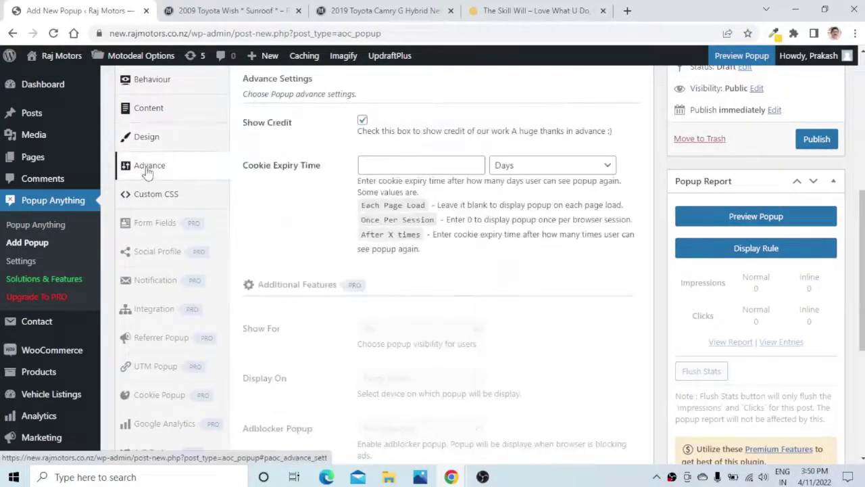
scroll(290, 214, up, 1)
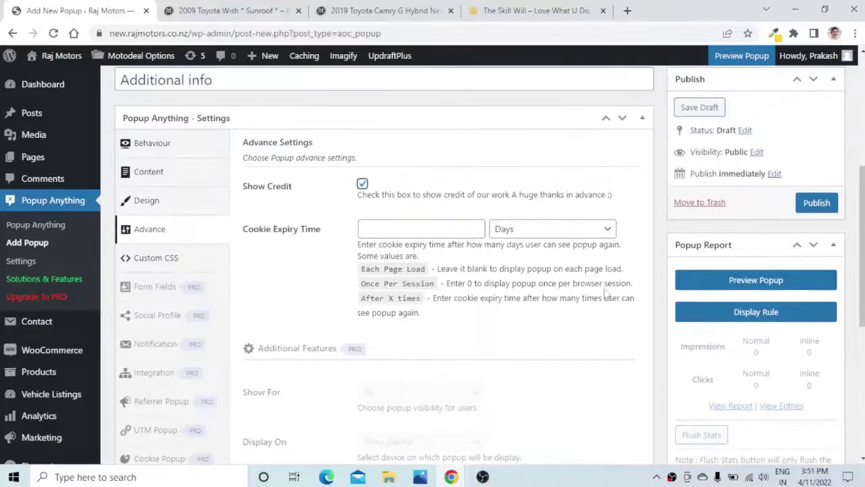
click(768, 280)
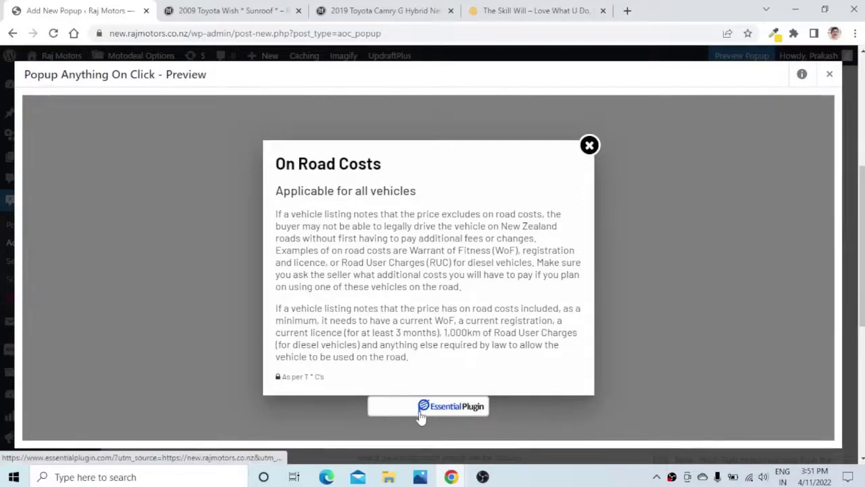
click(830, 74)
Step: Turn off Show Credit for the popup and publish the popup after checking its preview
click(363, 184)
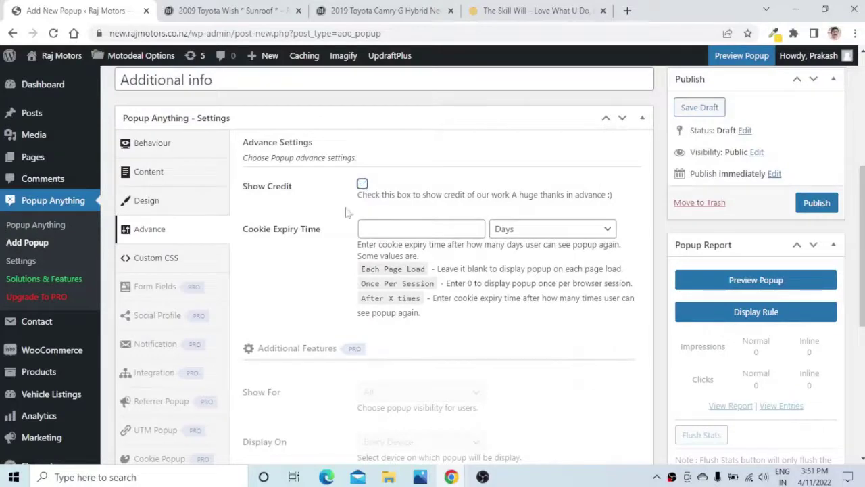
click(722, 286)
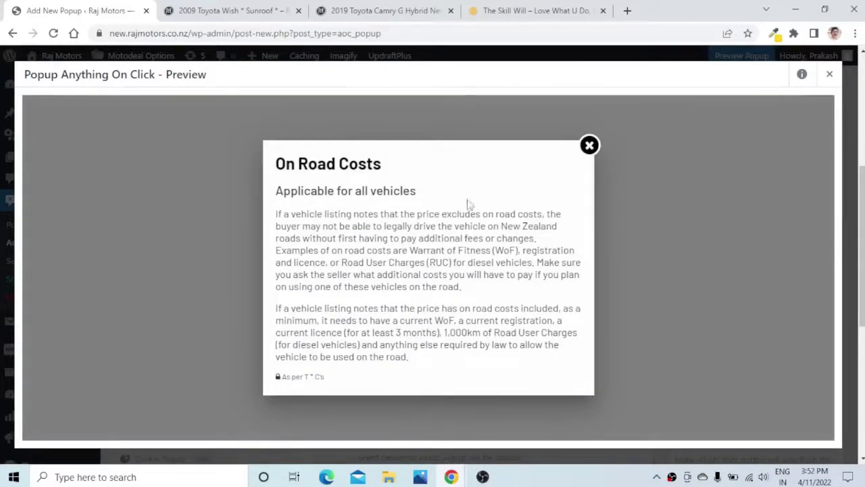
click(831, 75)
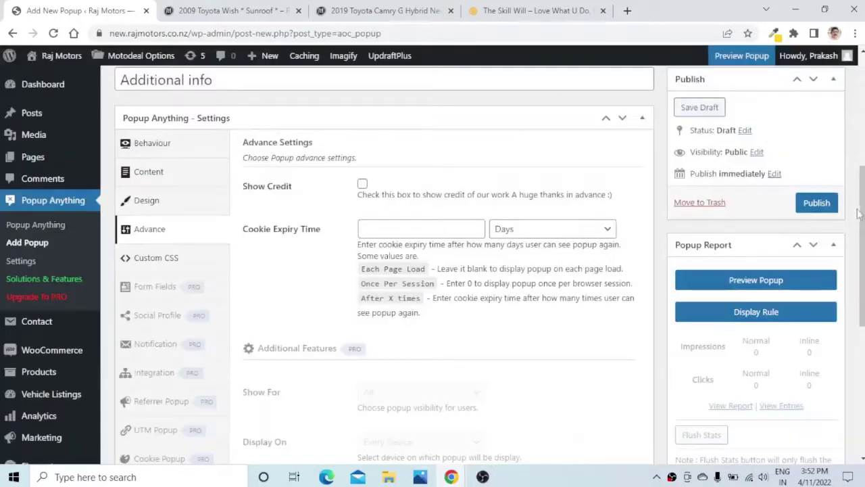
click(818, 205)
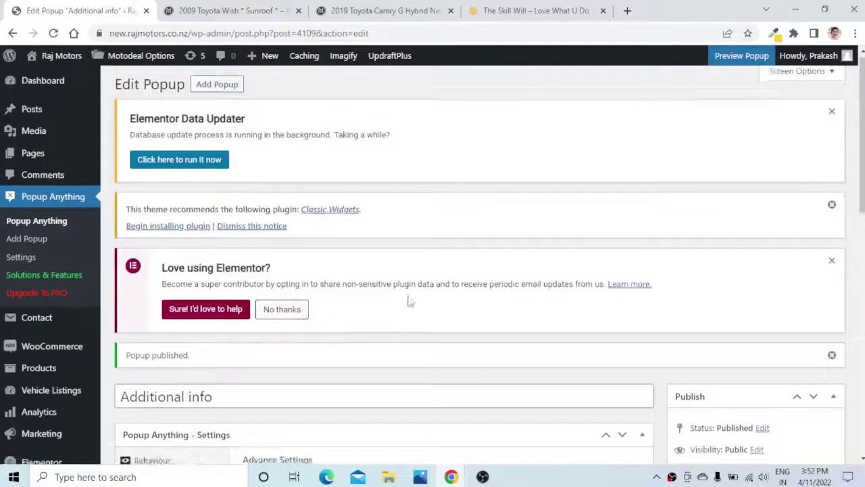
Step: In the behaviour settings, make the popup appear through a Simple Link with the link text "Read more"
scroll(494, 284, down, 3)
scroll(493, 284, down, 2)
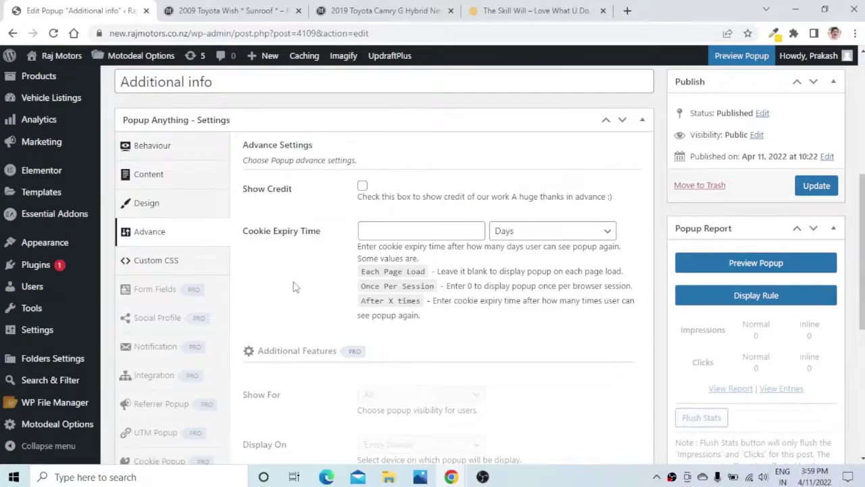
click(149, 151)
scroll(527, 281, down, 1)
scroll(528, 281, down, 5)
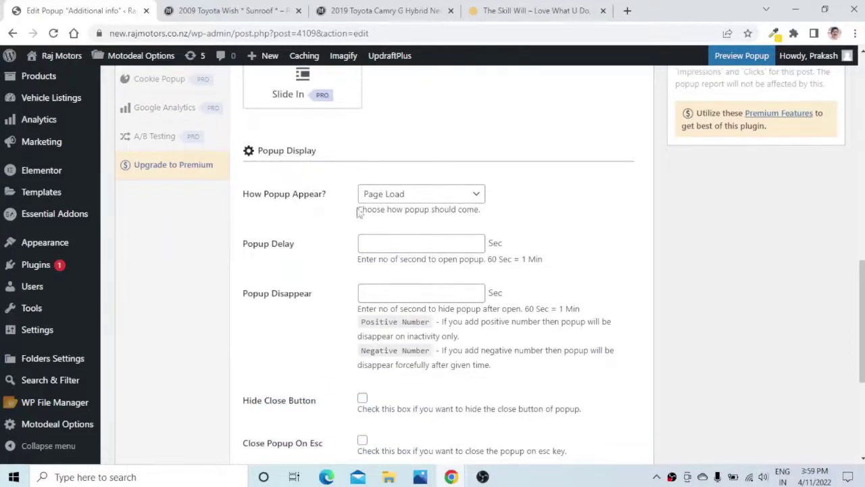
click(478, 196)
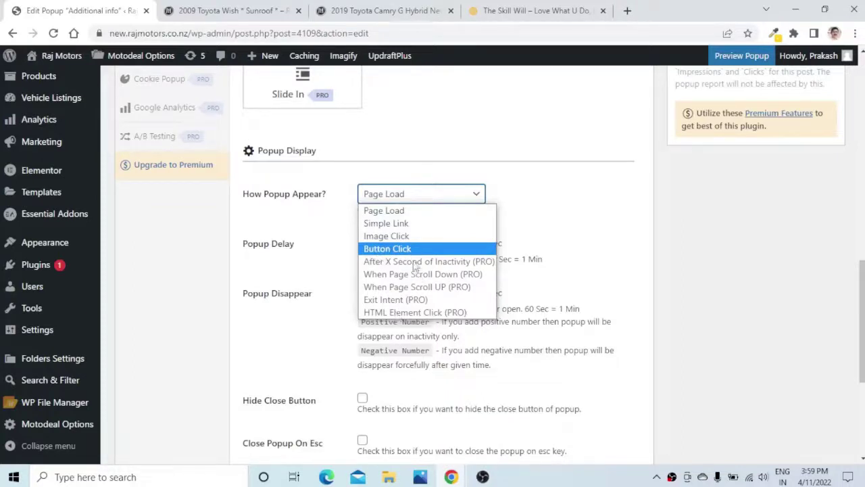
click(377, 230)
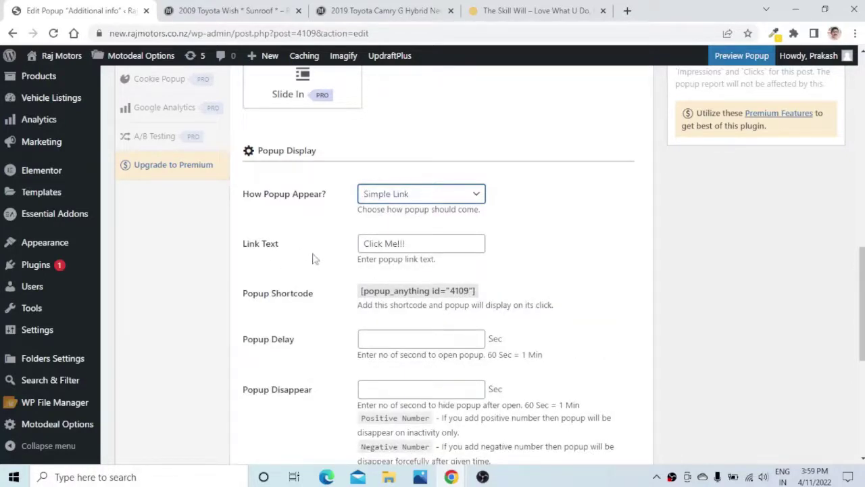
drag(425, 245, 352, 251)
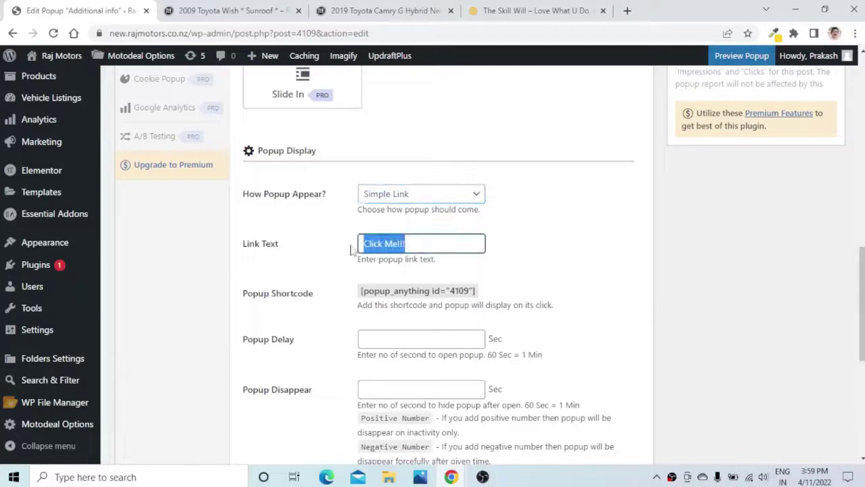
text(Read more)
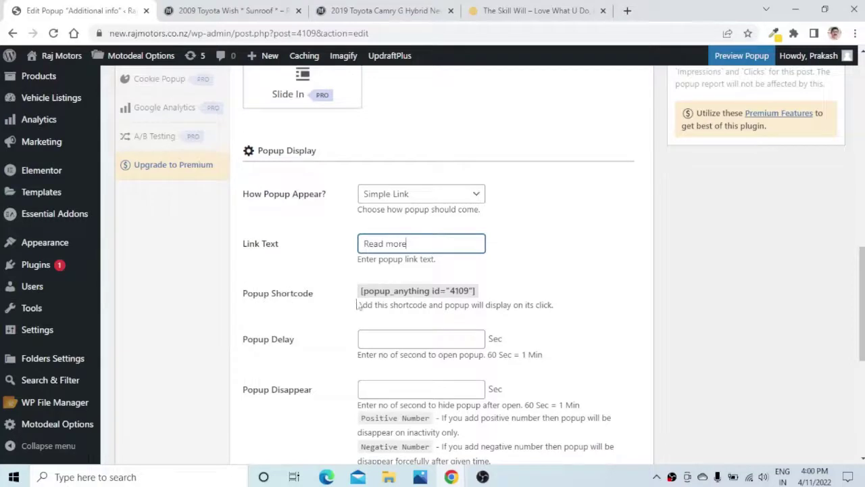
Step: Enable closing the popup on Esc and the popup loader, and update the published popup
scroll(323, 304, down, 1)
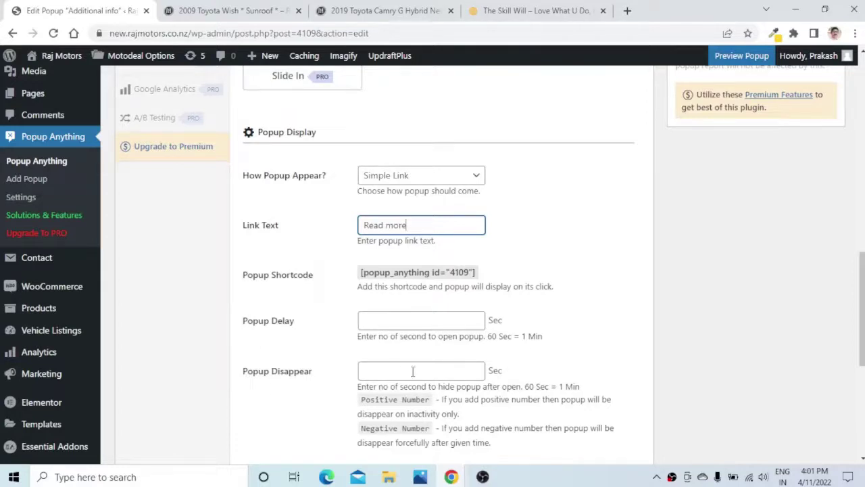
scroll(413, 371, down, 2)
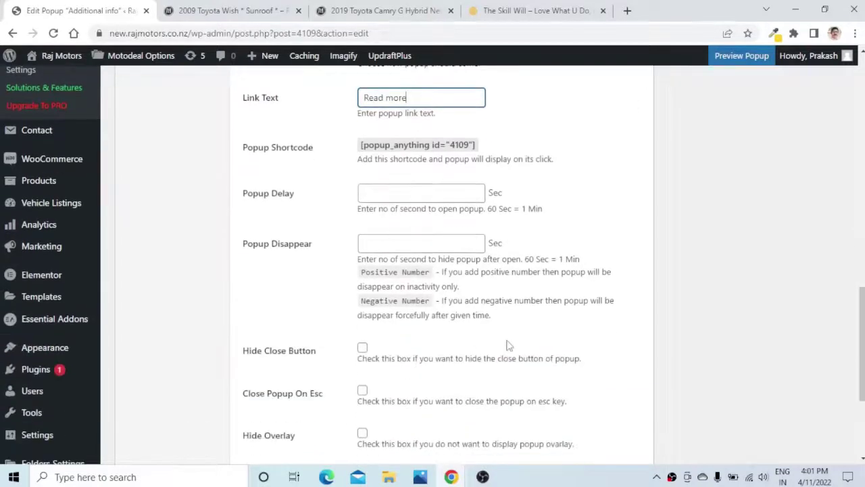
scroll(509, 345, down, 1)
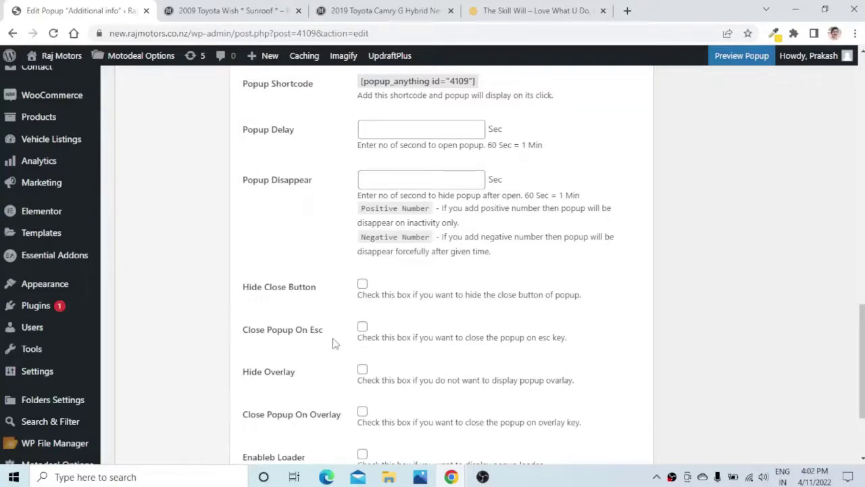
click(363, 327)
scroll(328, 351, down, 2)
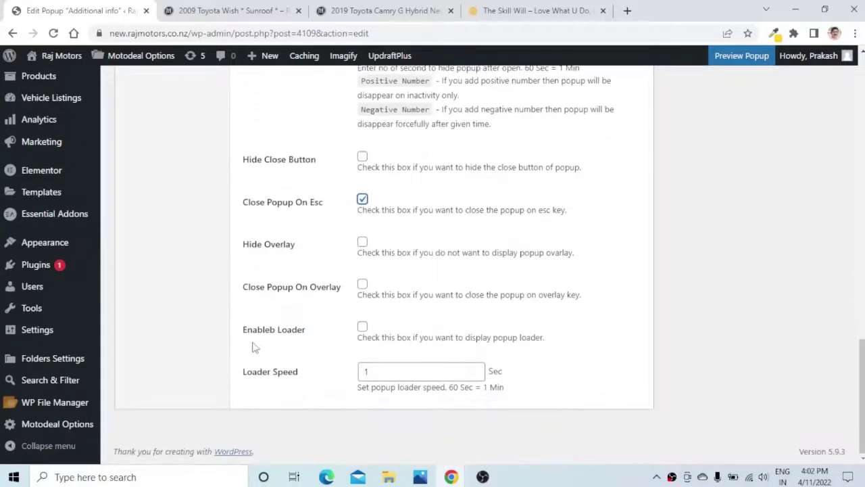
click(362, 328)
scroll(511, 360, up, 4)
scroll(512, 359, up, 8)
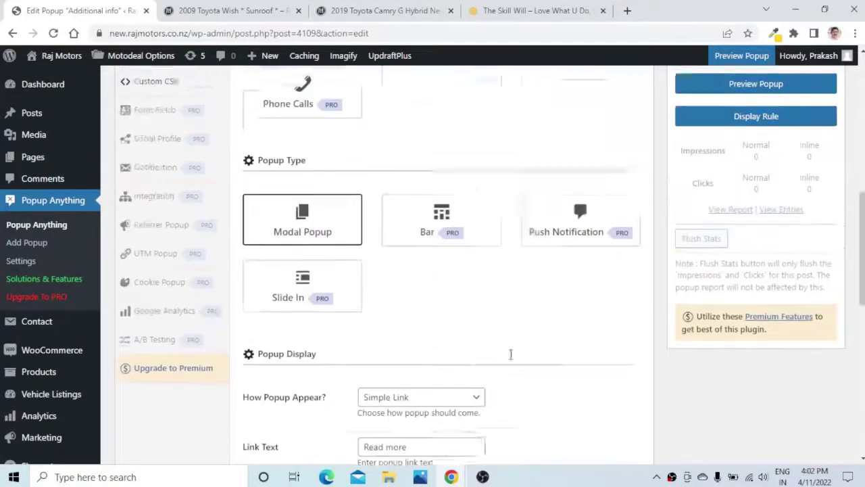
click(817, 232)
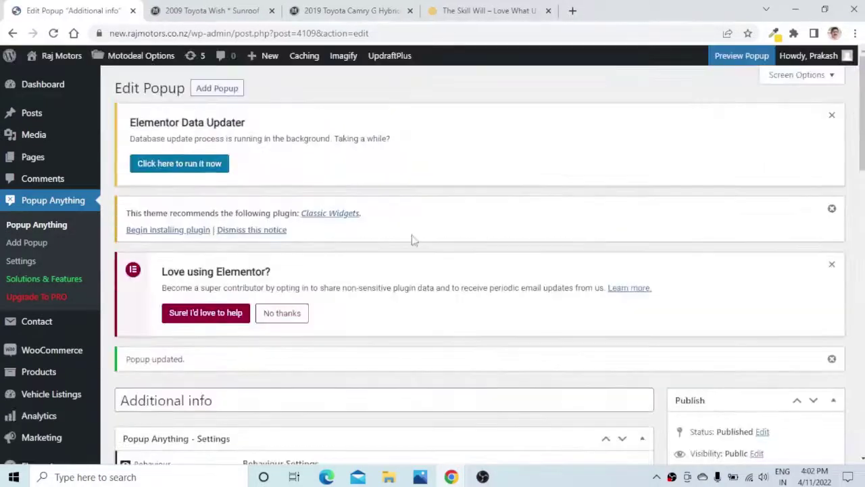
Step: Open the list of all pages in a new tab, and open the Abut us page for editing with Elementor
mouse_move(33, 159)
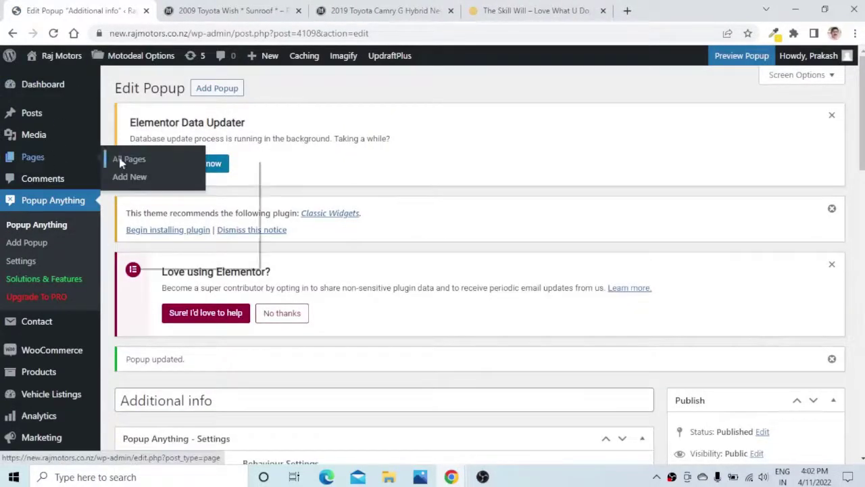
right_click(116, 161)
click(158, 168)
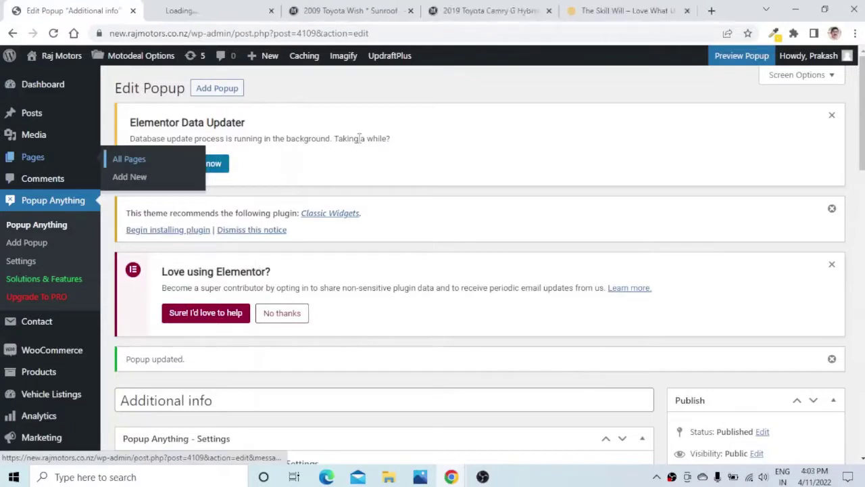
click(202, 11)
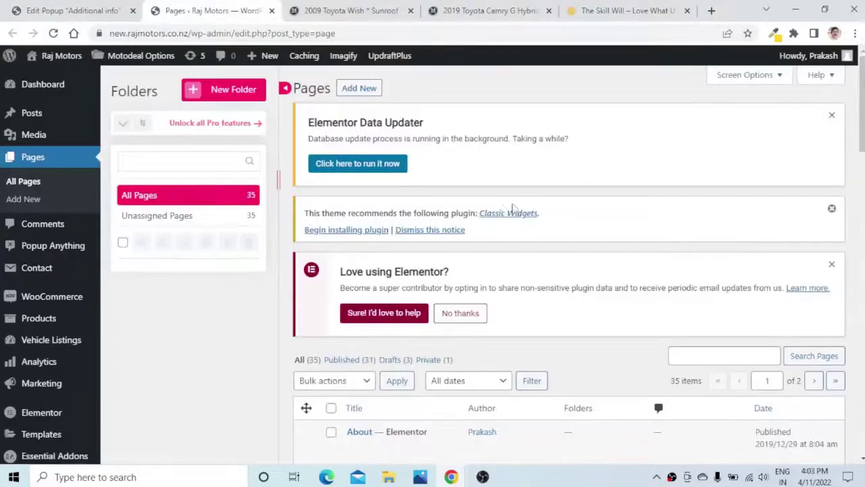
scroll(513, 210, down, 4)
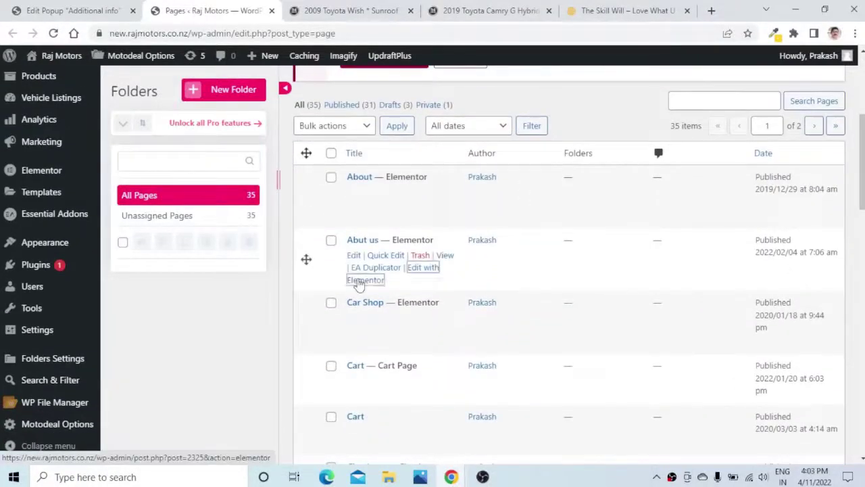
right_click(358, 284)
click(388, 290)
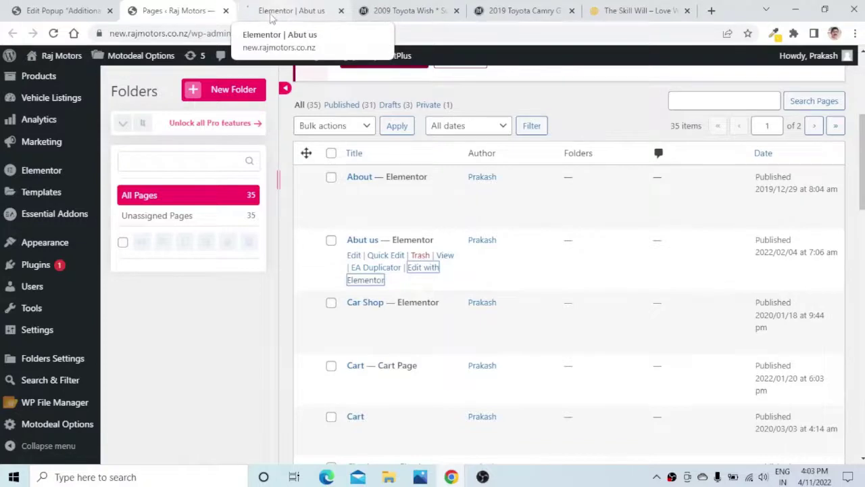
click(271, 17)
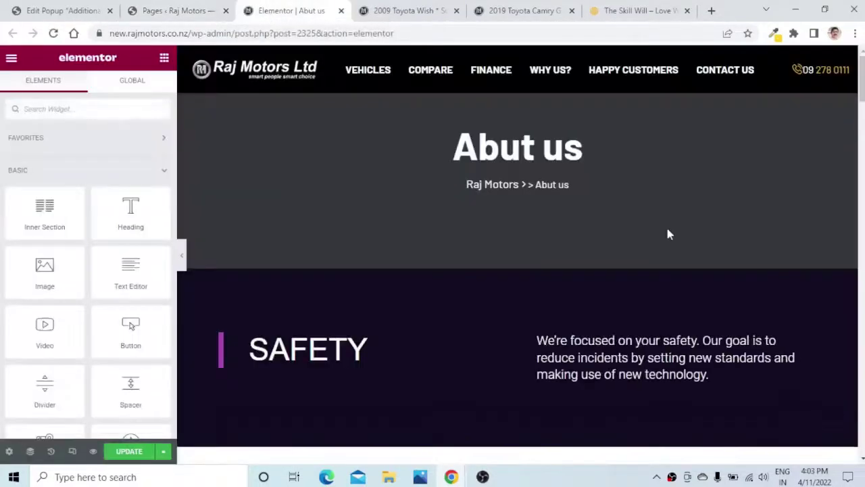
Step: Add a Shortcode widget below the "Safety for both drivers and riders." heading, containing [popup_anything id="4109"]
scroll(668, 234, down, 4)
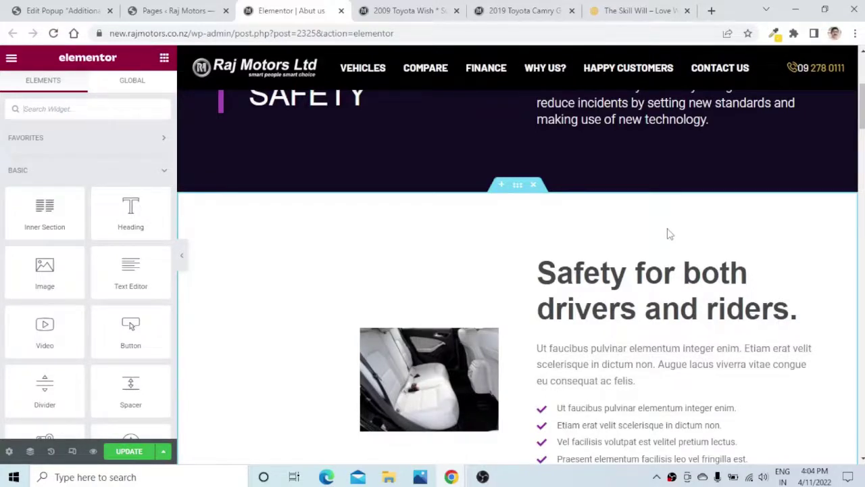
scroll(672, 231, down, 2)
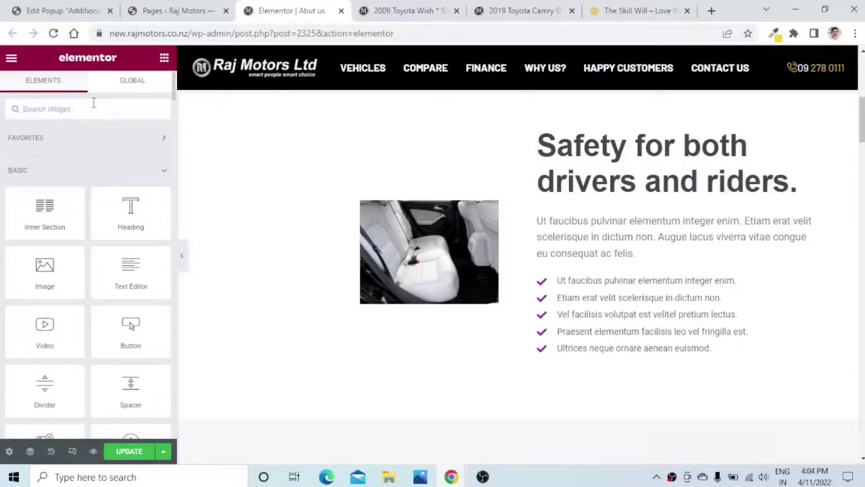
text(short)
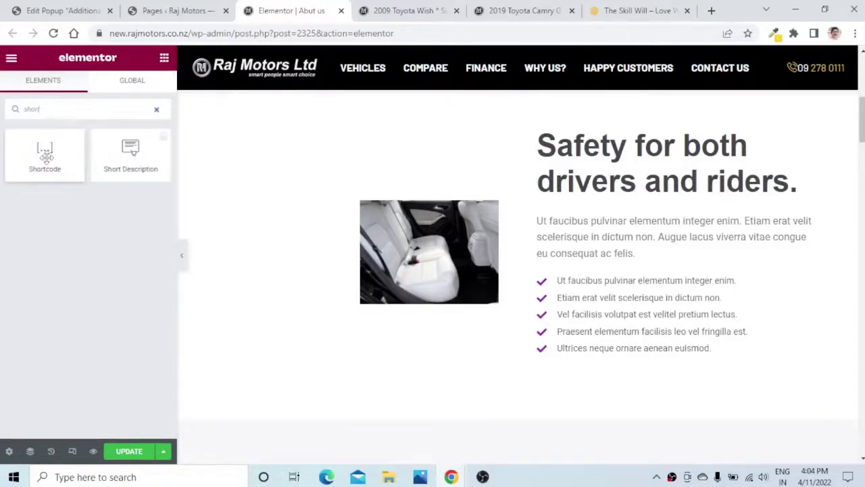
drag(43, 168, 672, 205)
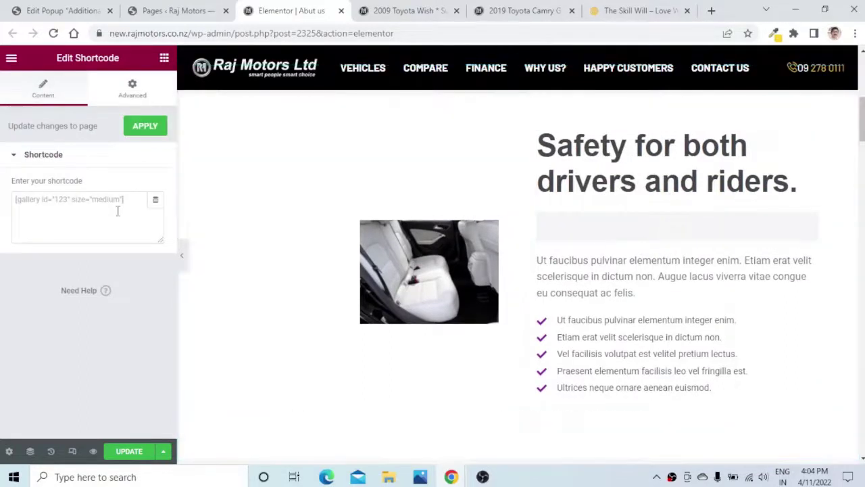
click(90, 201)
text([popup_anything id="4109"])
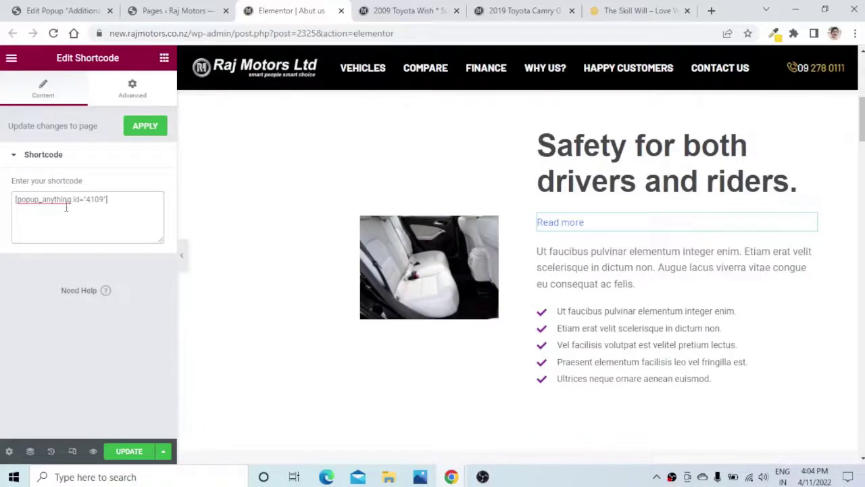
Step: Update the Abut us page and preview it, checking the Read more link under the safety heading
click(134, 456)
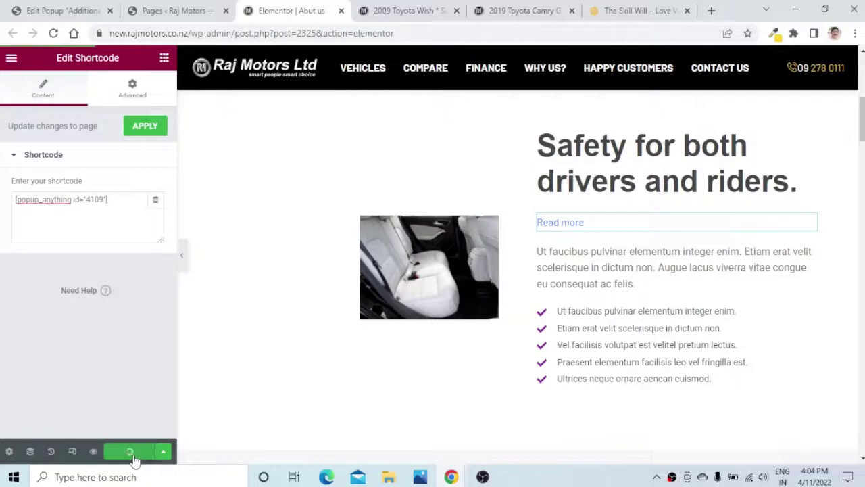
click(93, 452)
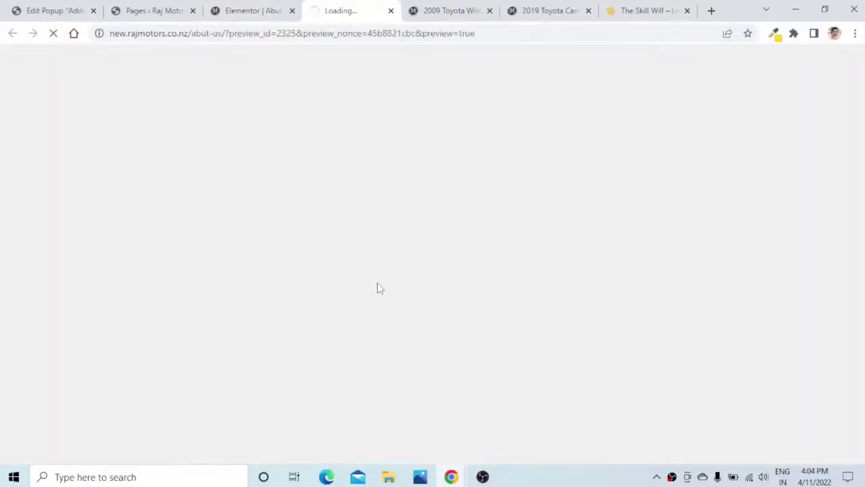
scroll(649, 231, down, 10)
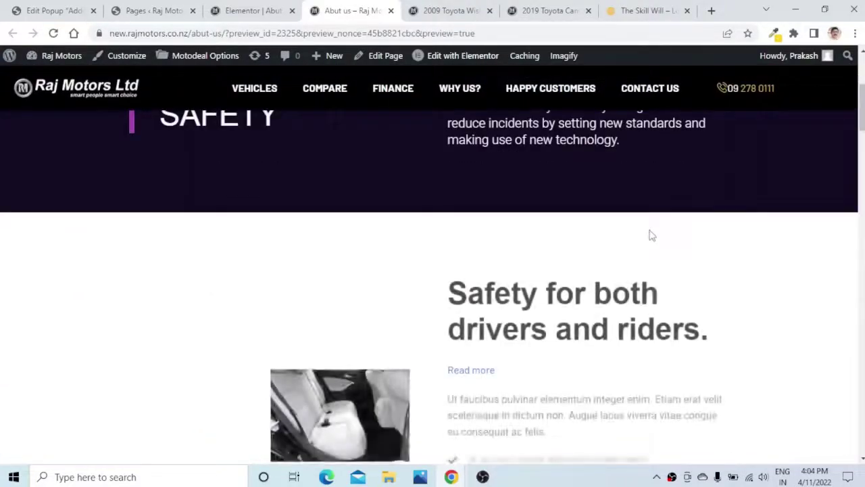
scroll(652, 235, down, 2)
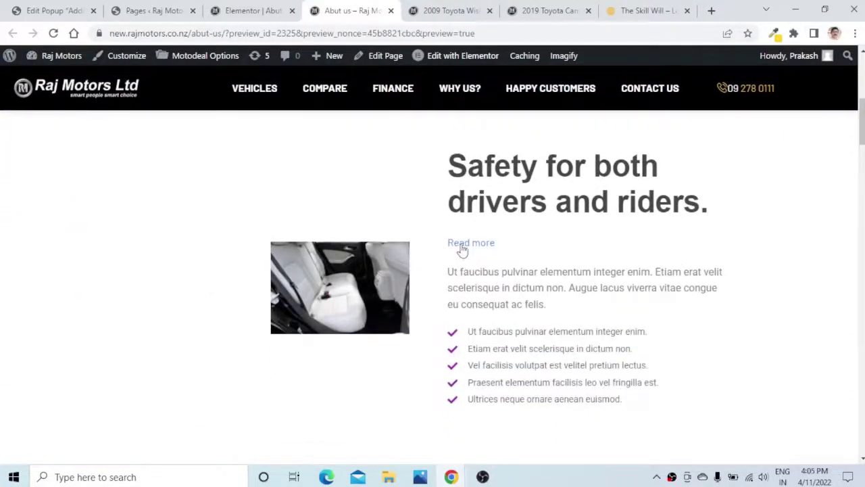
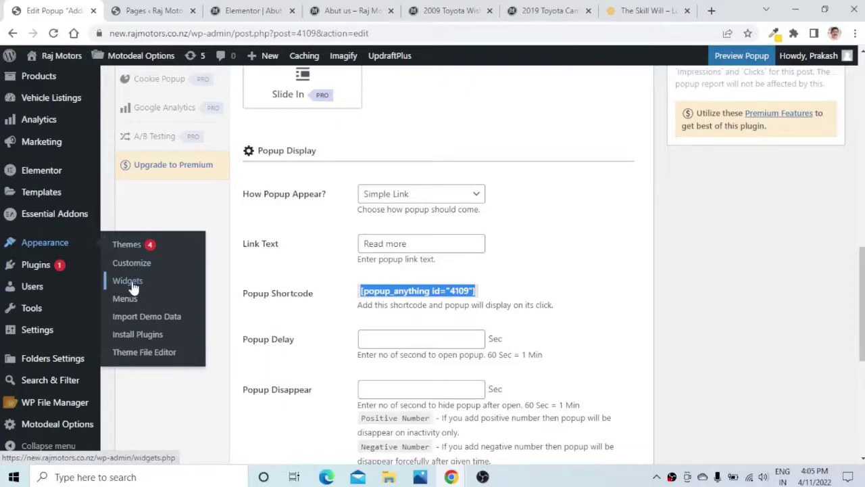
Step: Open the WordPress Widgets screen and expand the Listing Single Page Sidebar
click(132, 284)
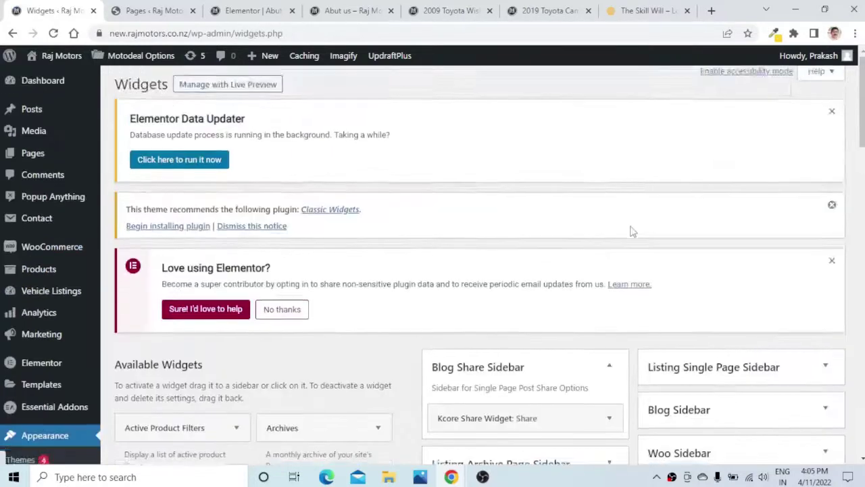
scroll(631, 230, down, 1)
scroll(632, 231, down, 1)
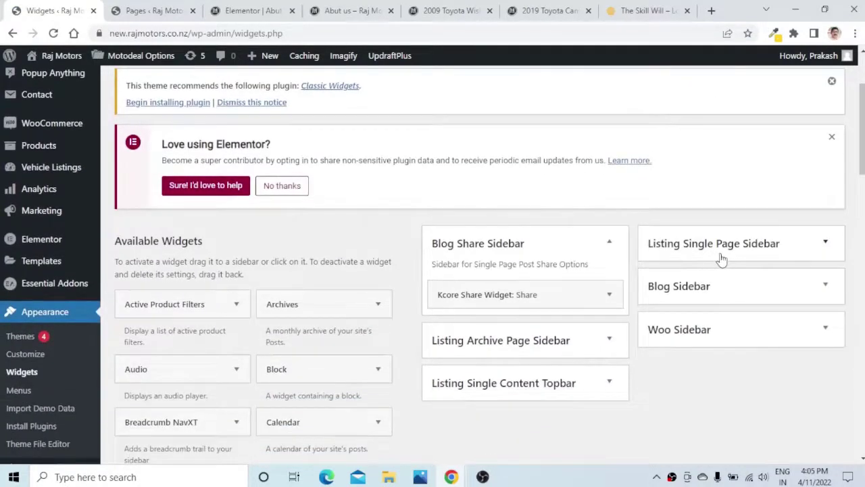
click(825, 242)
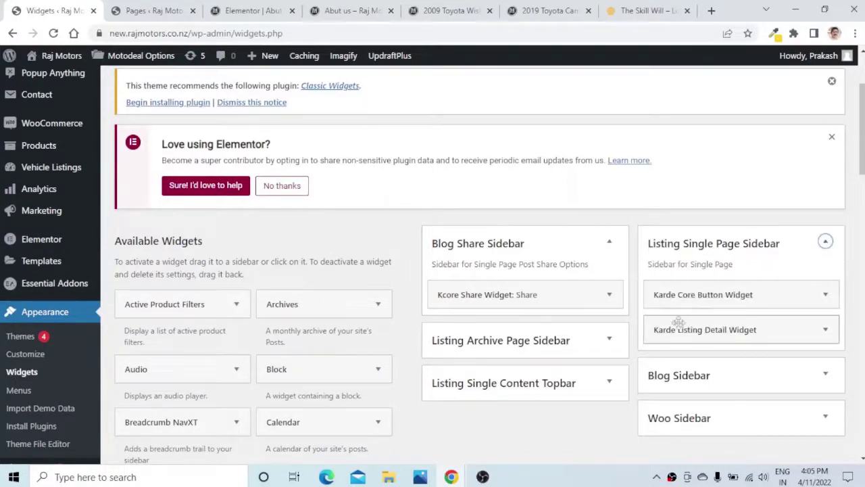
Step: Add a Text widget from the available widgets to the Listing Single Page Sidebar
scroll(226, 320, down, 2)
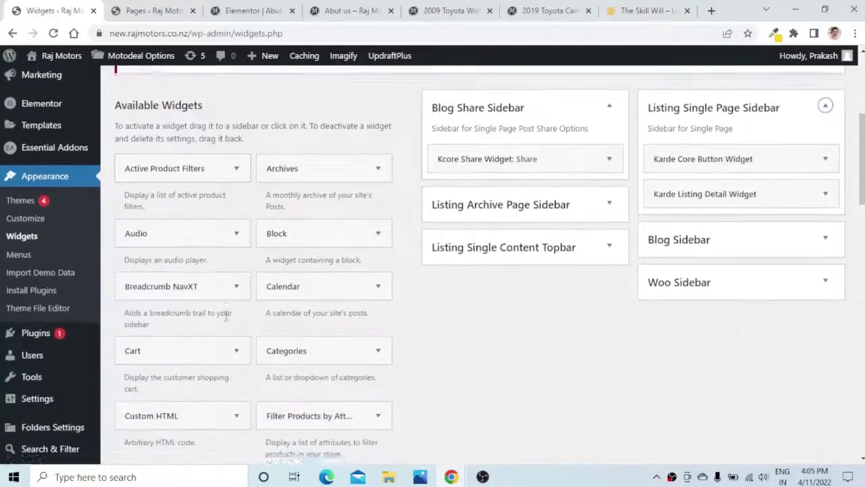
scroll(226, 320, down, 6)
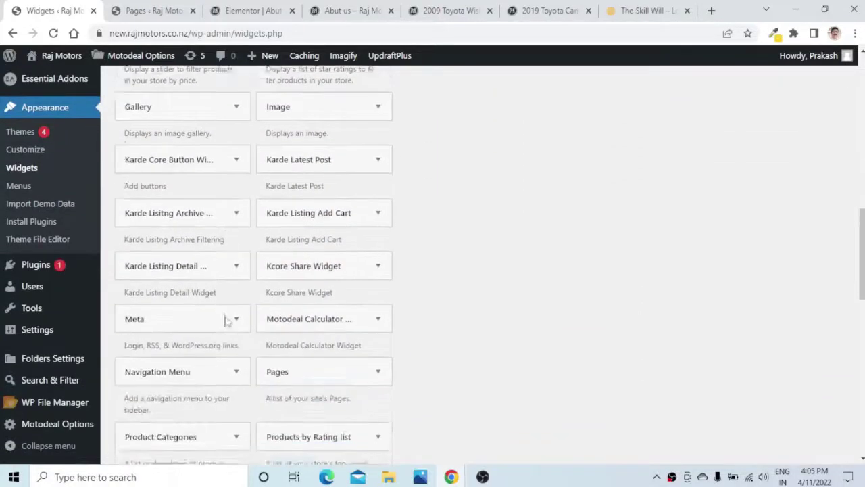
scroll(226, 320, down, 5)
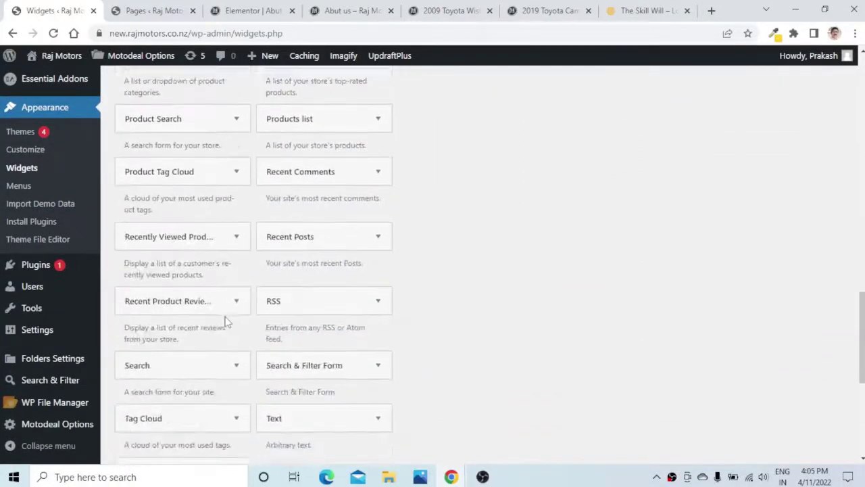
scroll(226, 320, down, 1)
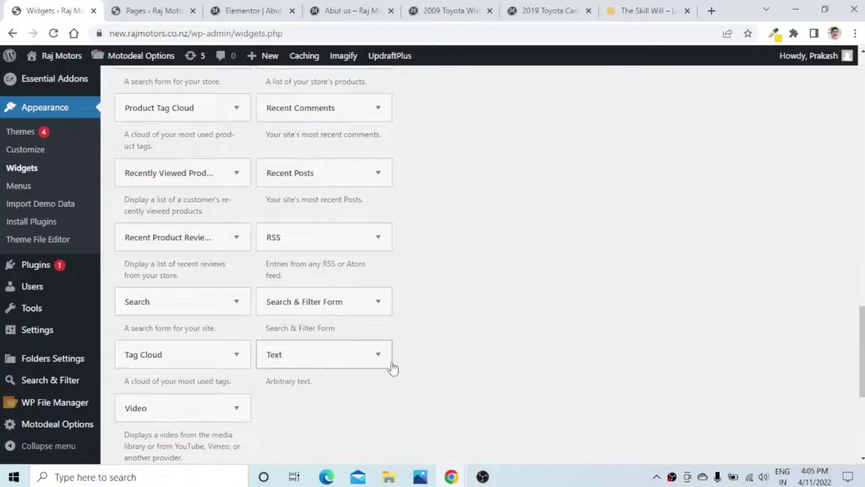
click(377, 356)
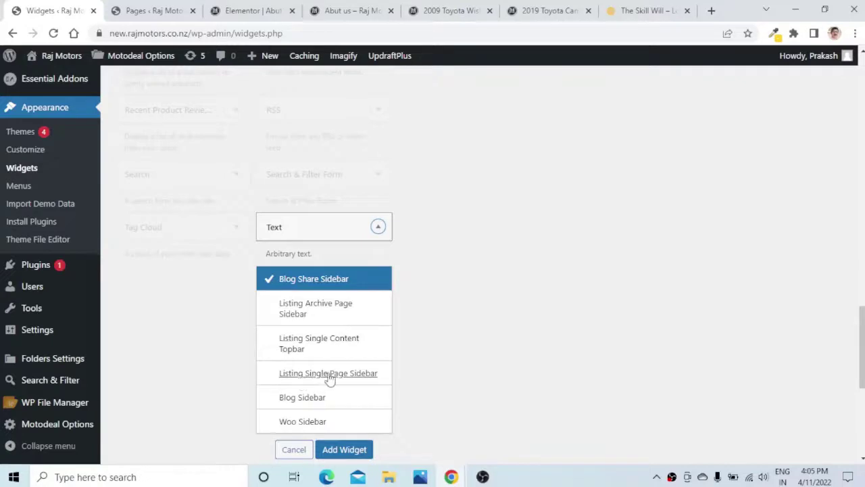
click(330, 377)
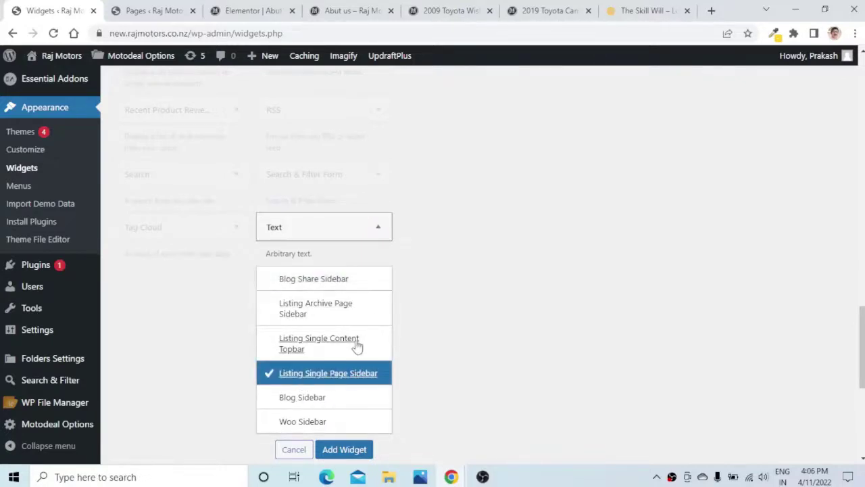
click(343, 449)
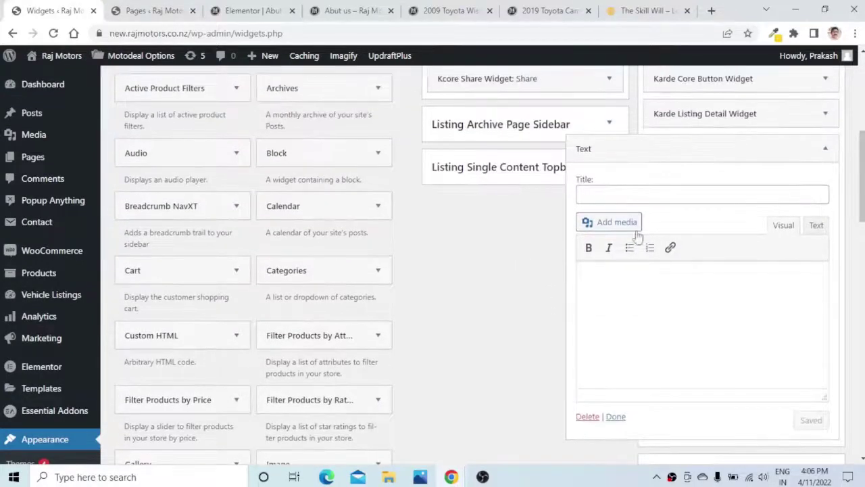
Step: Title the Text widget "*Excludes on road tax", enter [popup_anything id="4109"] as its content, save it and close it
click(601, 195)
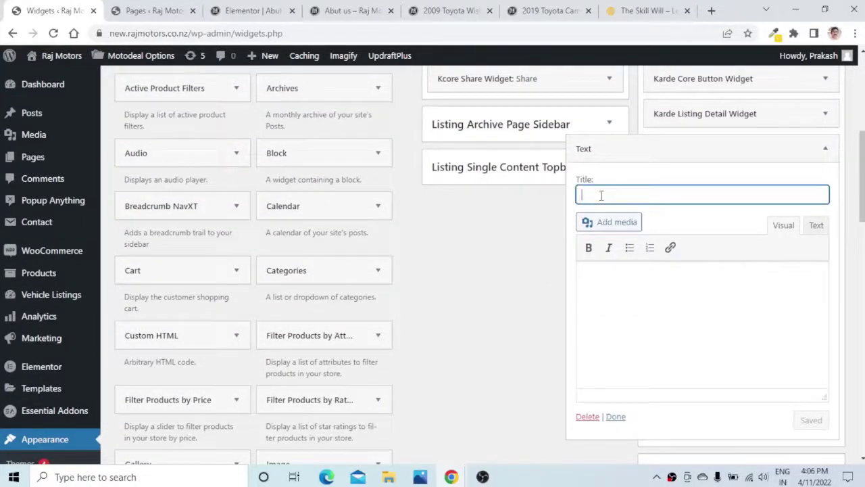
text(')
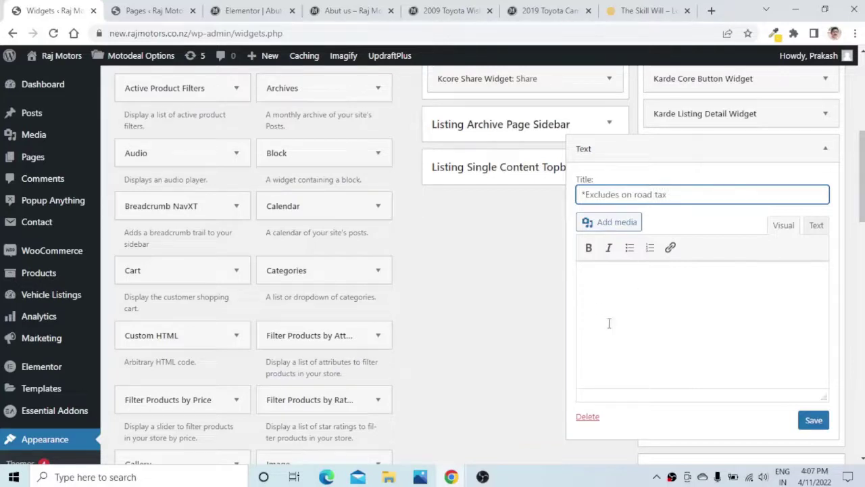
click(601, 275)
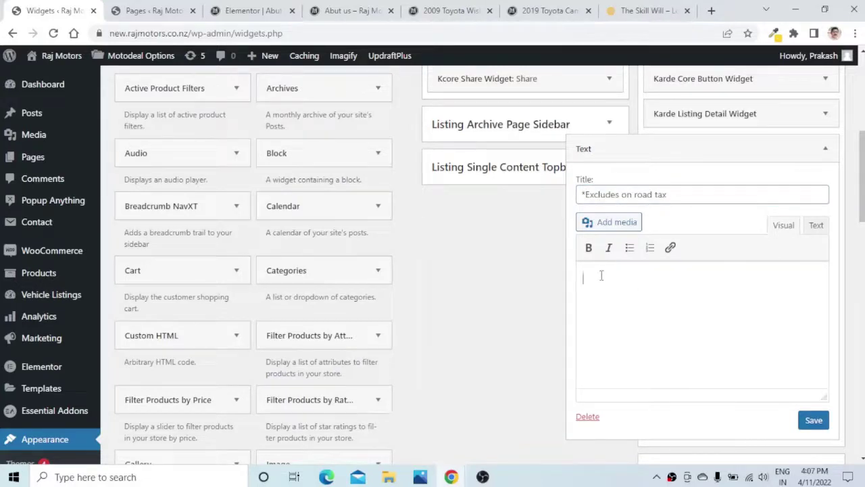
text([popup_anything id="4109"])
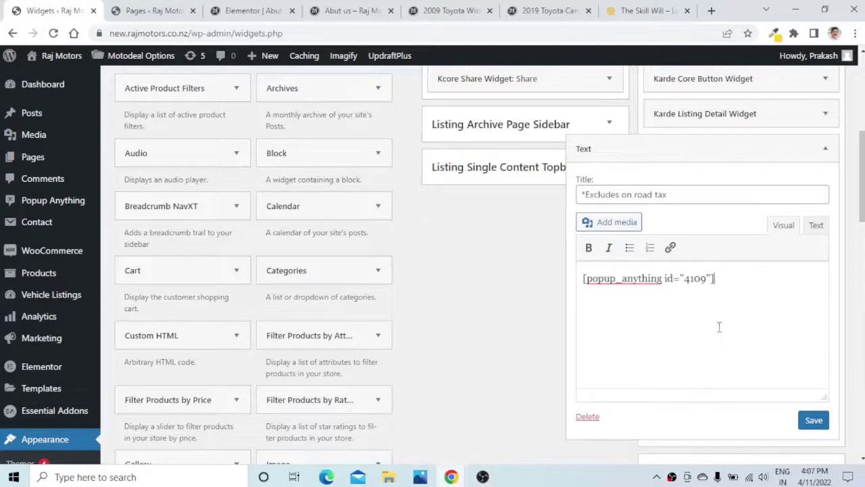
click(811, 419)
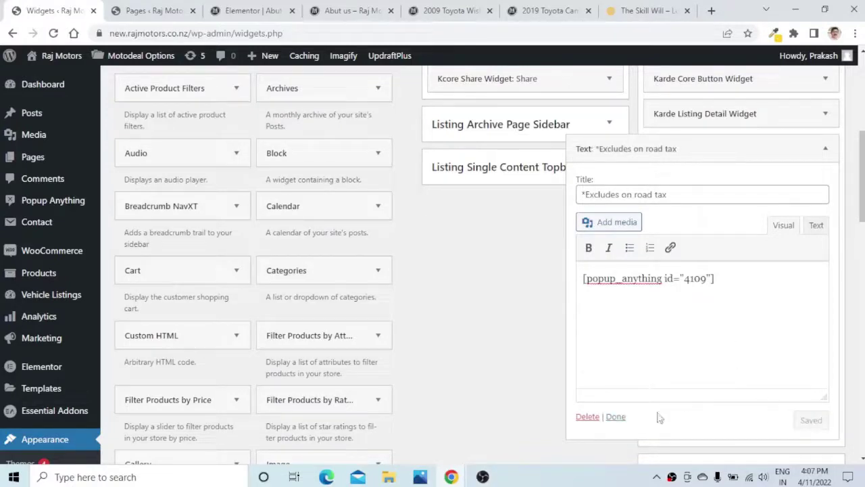
click(616, 417)
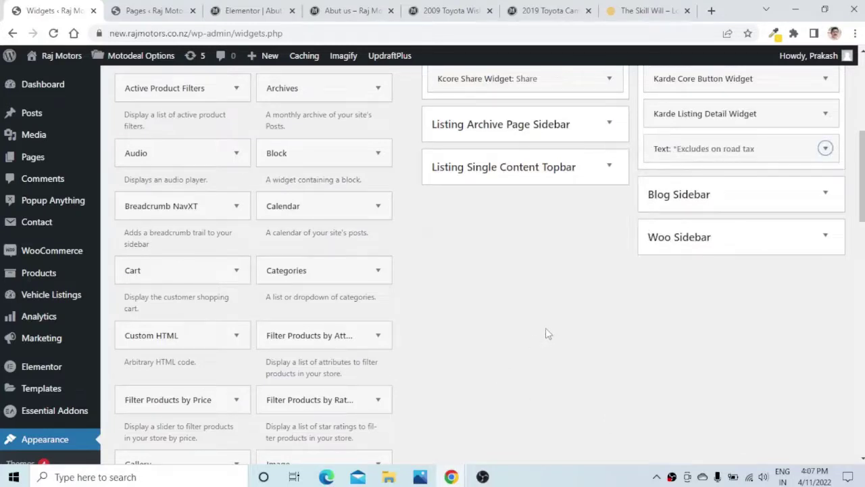
Step: Open the Raj Motors site in a new tab and go to the 2009 Toyota Wish * Sunroof * vehicle listing
mouse_move(42, 56)
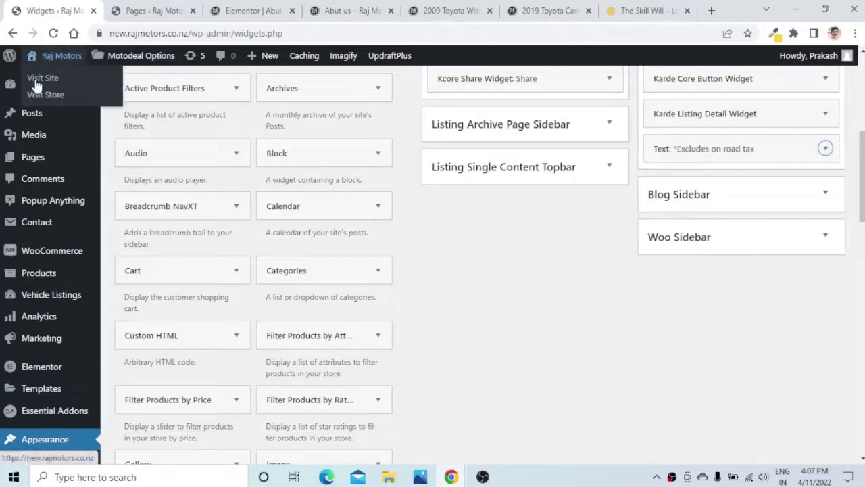
right_click(38, 79)
click(83, 90)
click(125, 11)
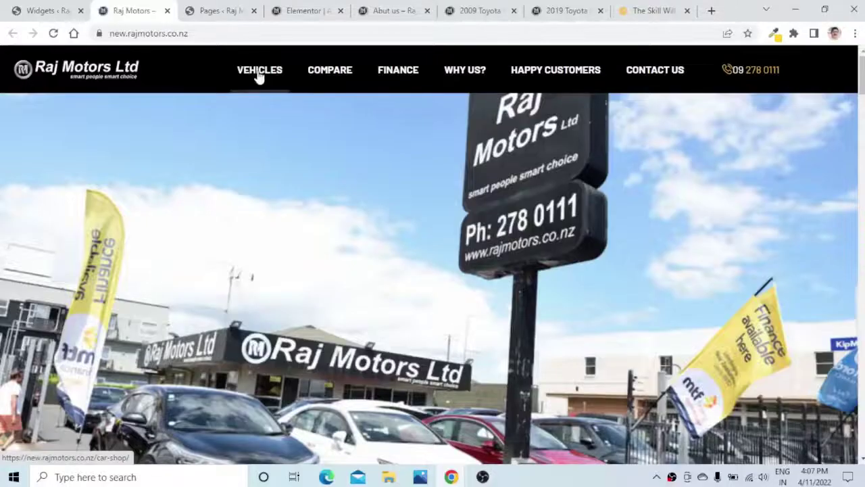
click(301, 239)
scroll(631, 246, down, 6)
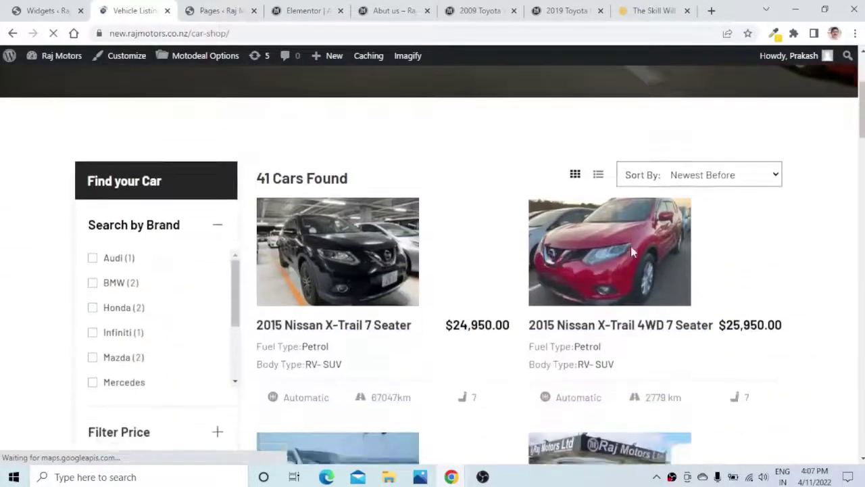
click(580, 296)
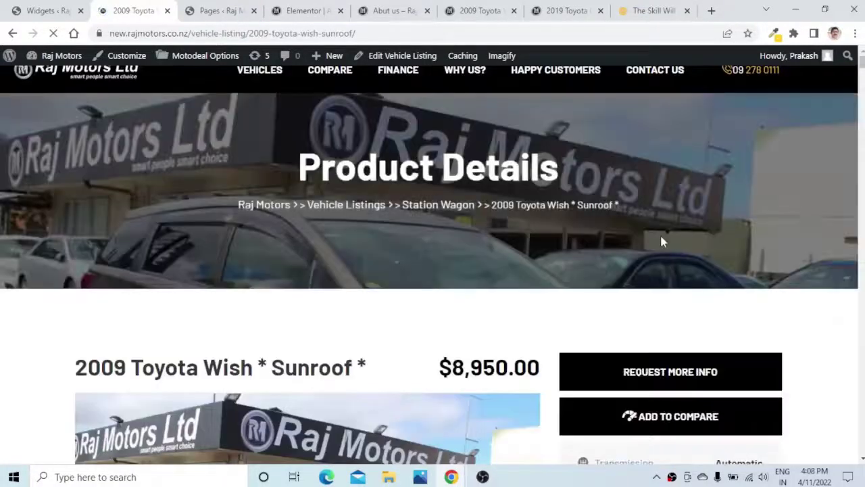
Step: Test the Read more link beneath the vehicle specifications by opening its On Road Costs popup and closing it
scroll(663, 241, down, 2)
scroll(663, 243, down, 4)
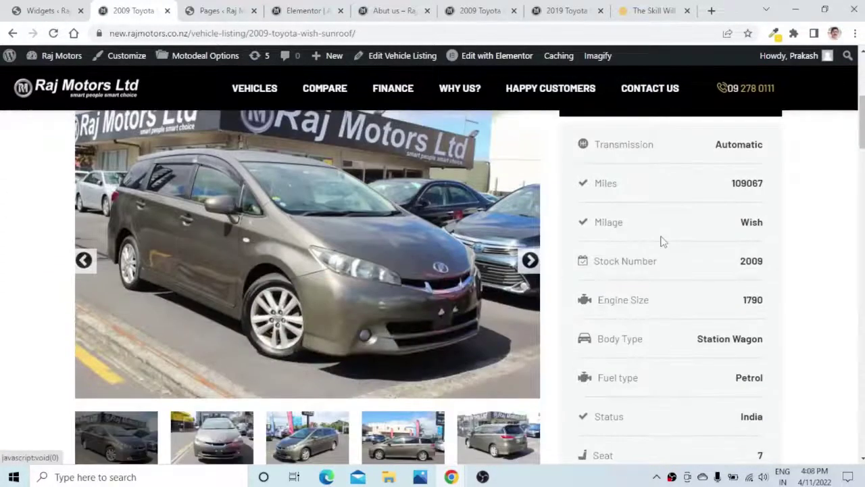
scroll(662, 242, down, 3)
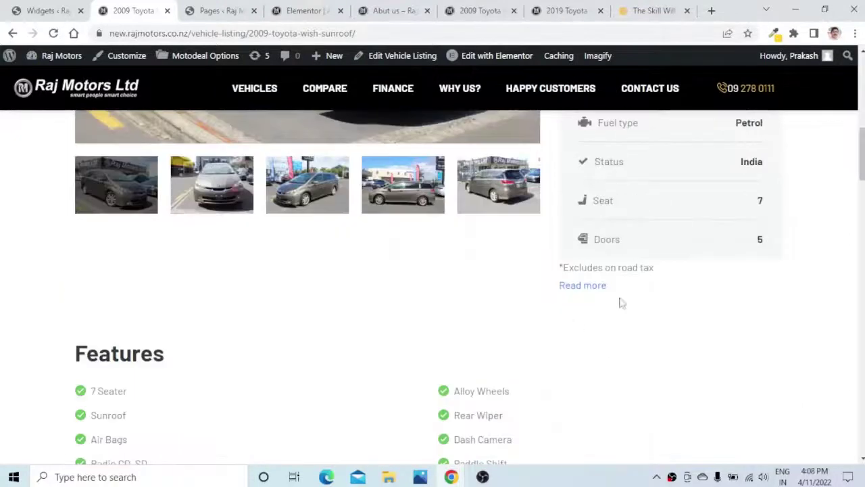
click(575, 288)
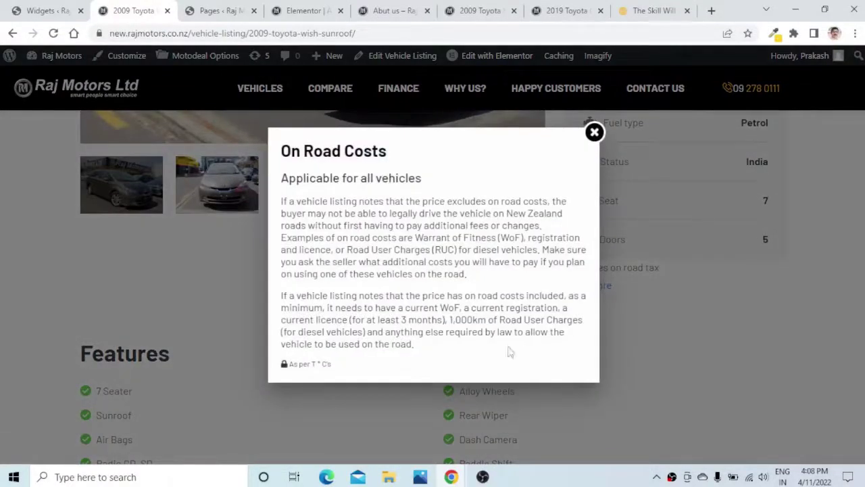
click(594, 132)
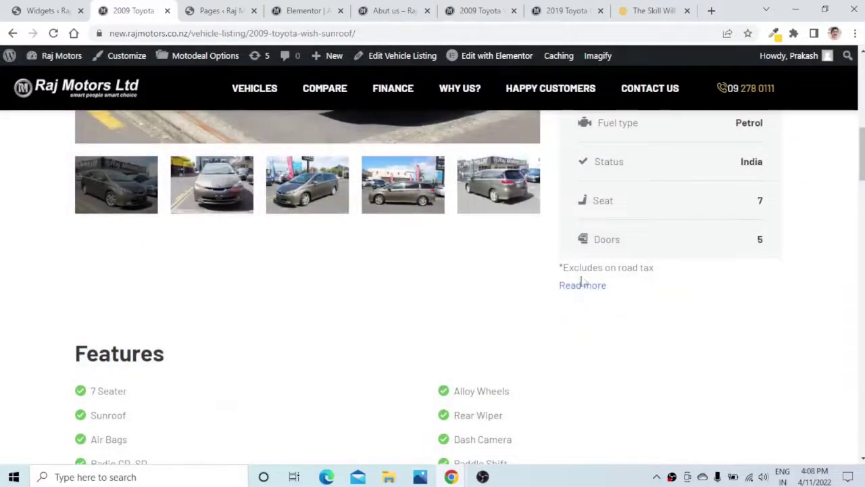
Step: Move the "*Excludes on road tax" Text widget above the Karde Core Button Widget in the Listing Single Page Sidebar
scroll(717, 294, up, 6)
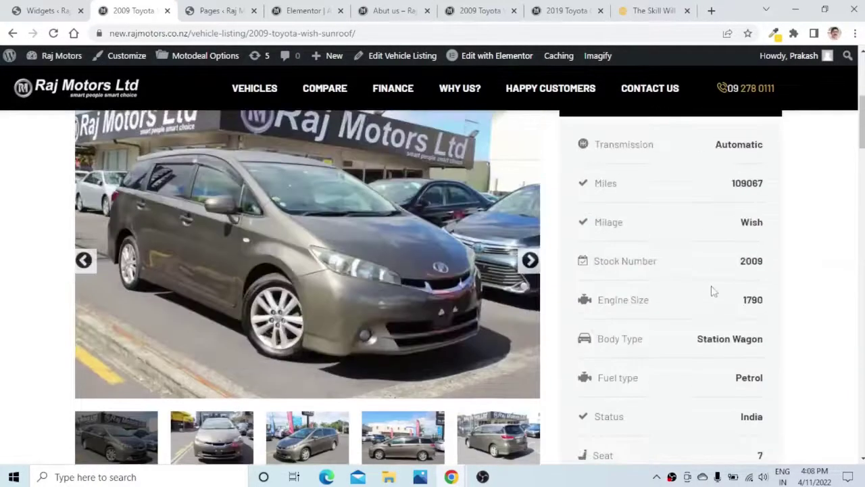
click(47, 10)
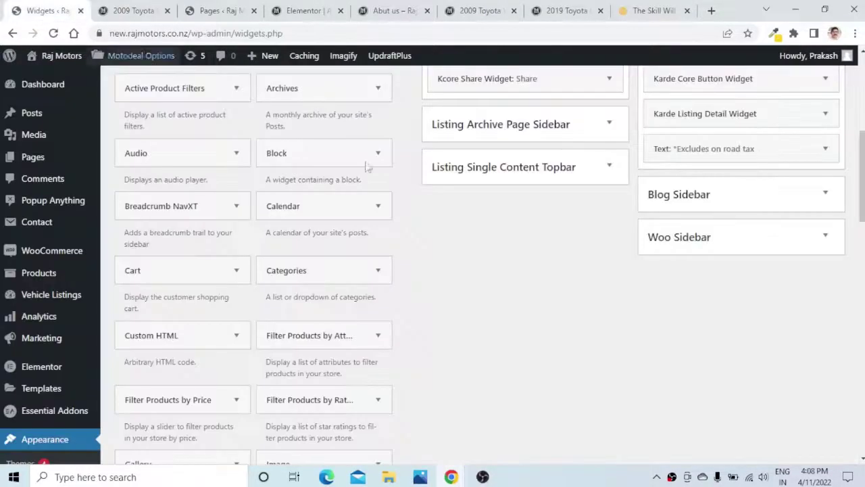
scroll(676, 270, up, 2)
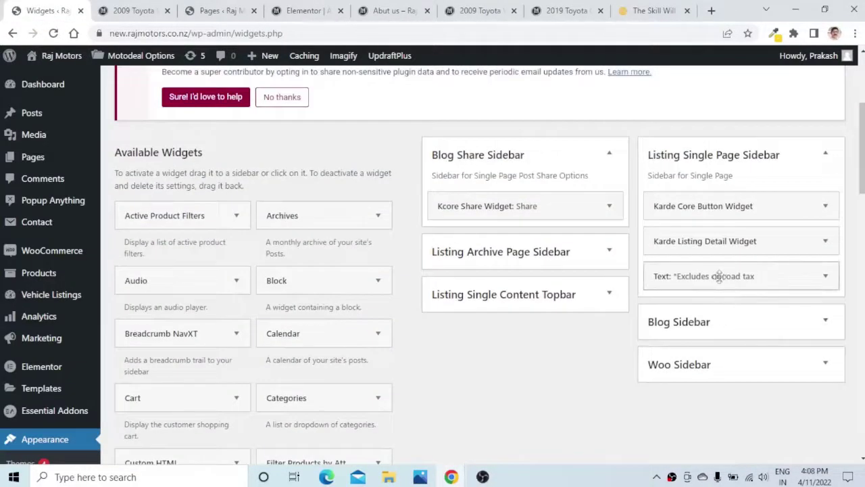
drag(718, 276, 721, 204)
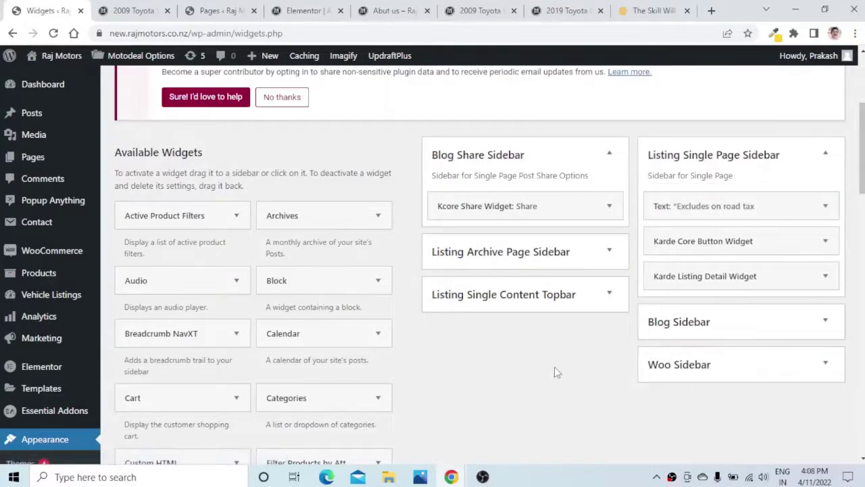
Step: Reload the 2009 Toyota Wish listing and open the Read more popup beside the vehicle price
click(134, 10)
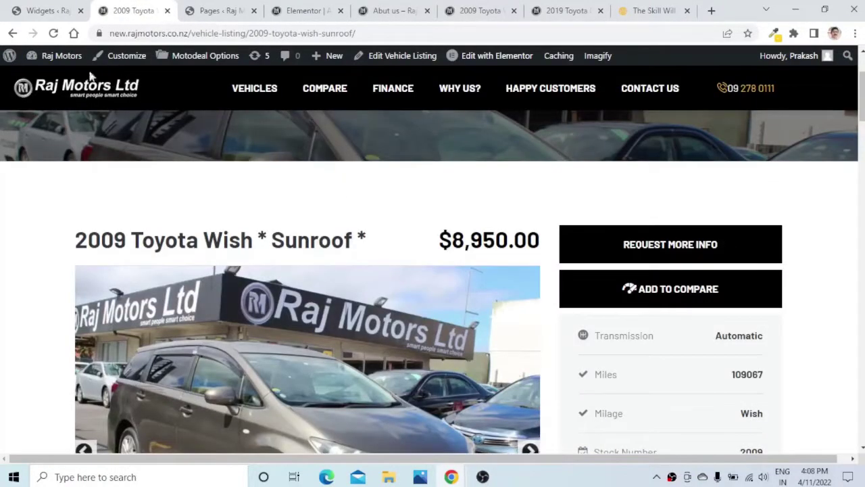
click(54, 33)
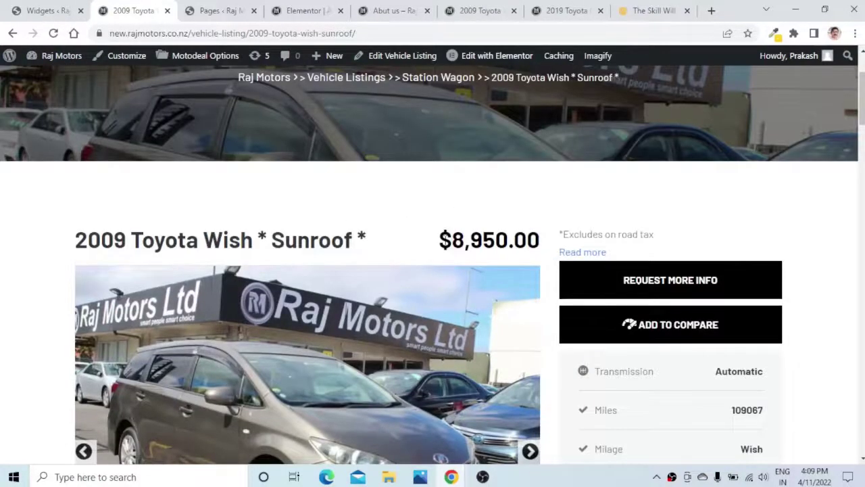
drag(438, 239, 541, 243)
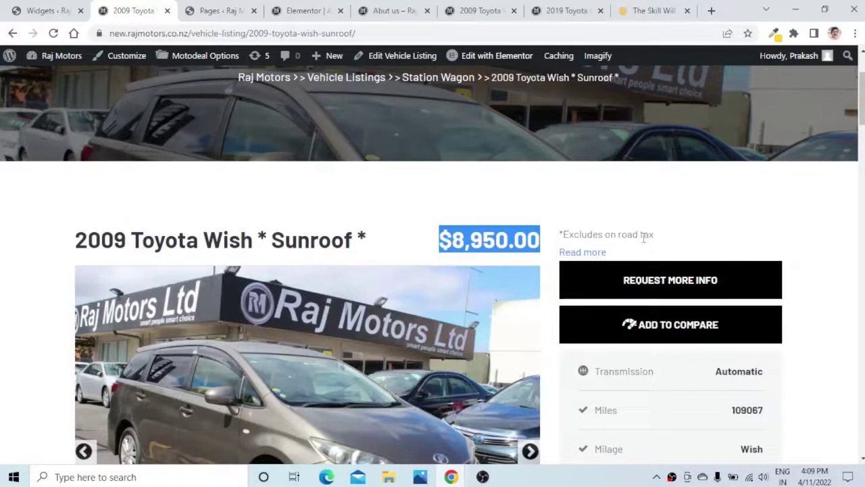
click(574, 253)
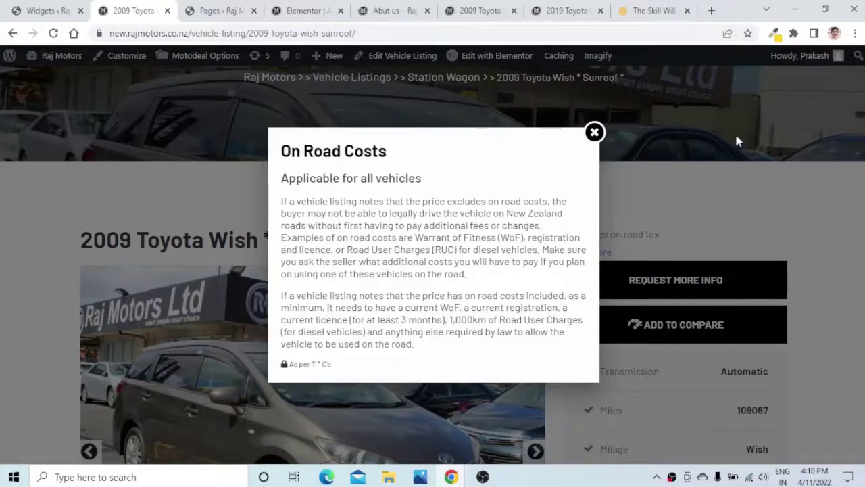
Step: Examine the 2019 Toyota Camry listing's Show More section below Features, expanding and collapsing its extra text
click(566, 13)
scroll(454, 237, down, 10)
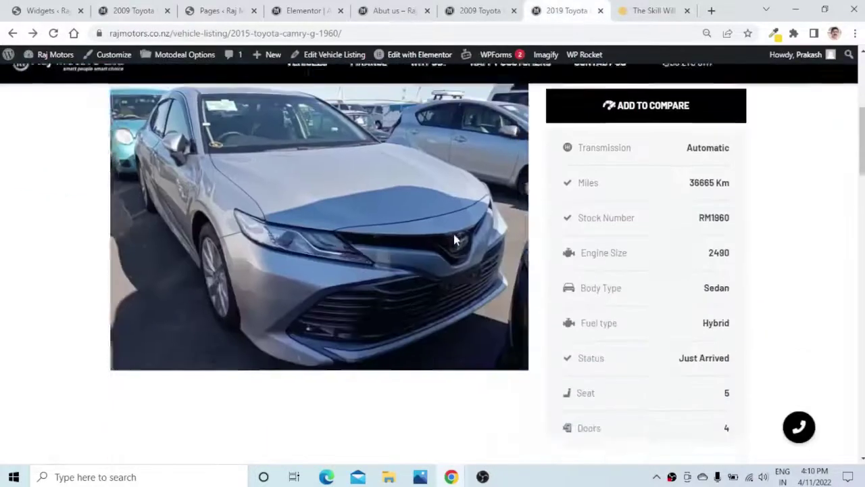
scroll(346, 238, down, 1)
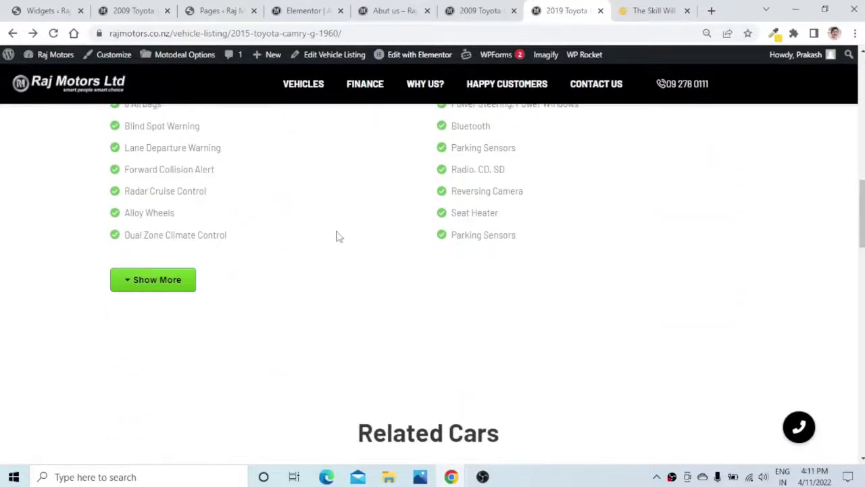
scroll(339, 233, down, 1)
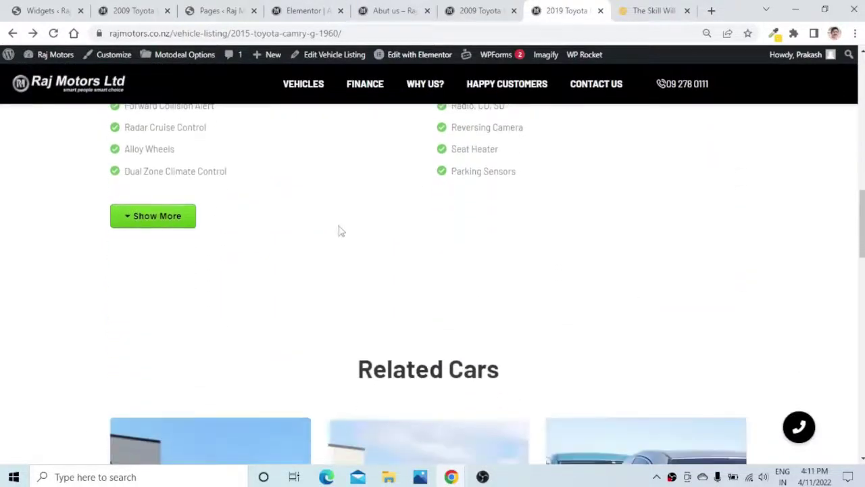
click(143, 225)
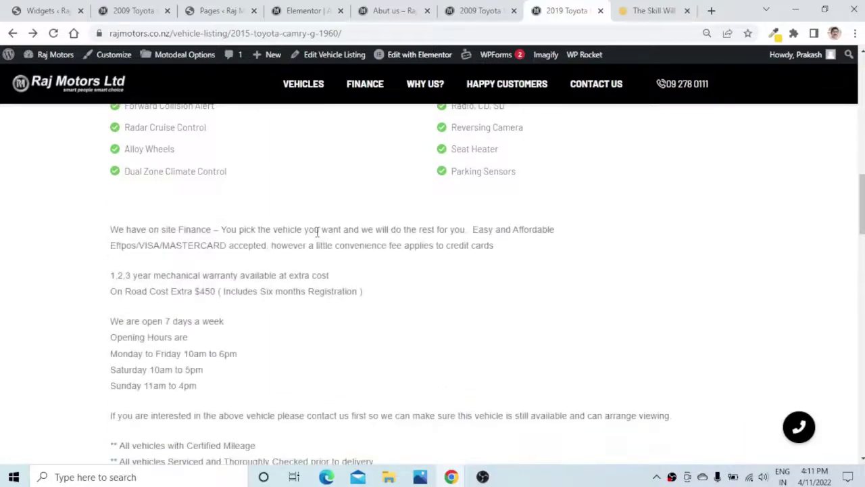
scroll(319, 230, down, 3)
click(140, 358)
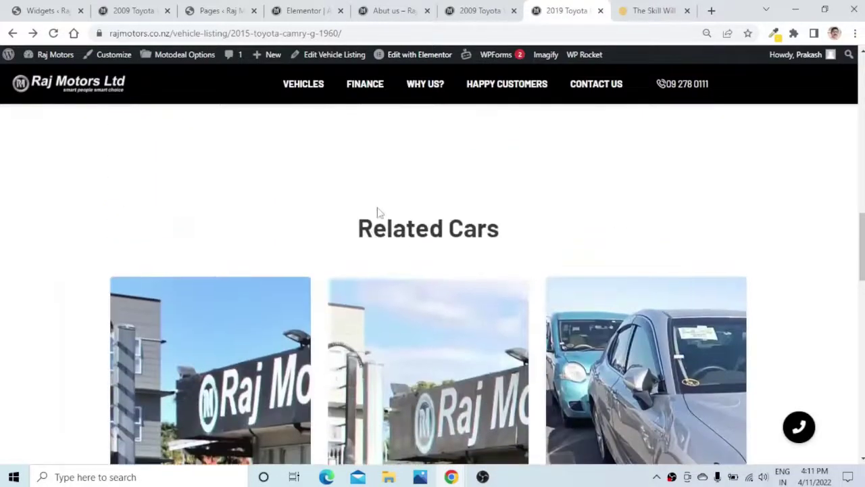
scroll(379, 212, up, 3)
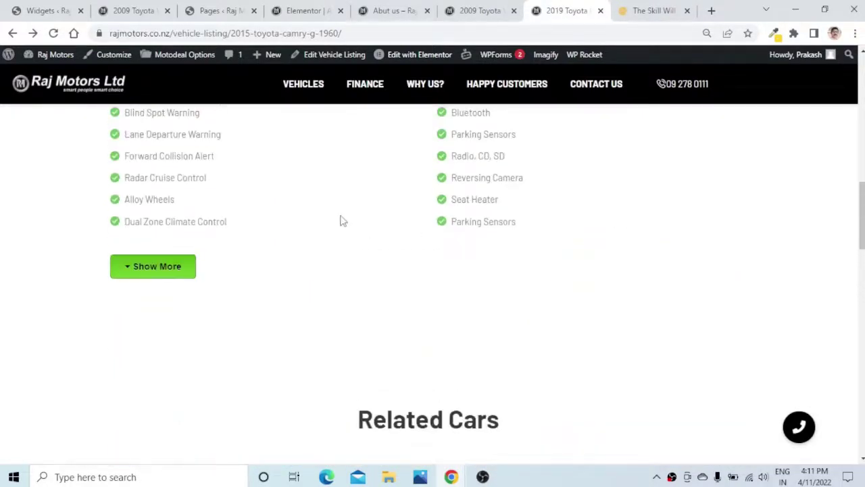
scroll(342, 220, up, 1)
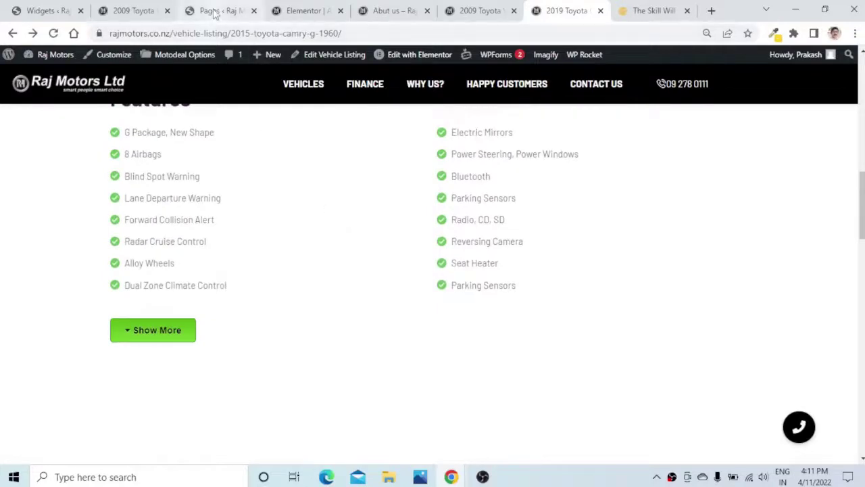
Step: Close the finished browser tabs, keeping only Widgets, the 2019 Toyota Camry listing and The Skill Will
click(243, 10)
click(253, 10)
click(253, 11)
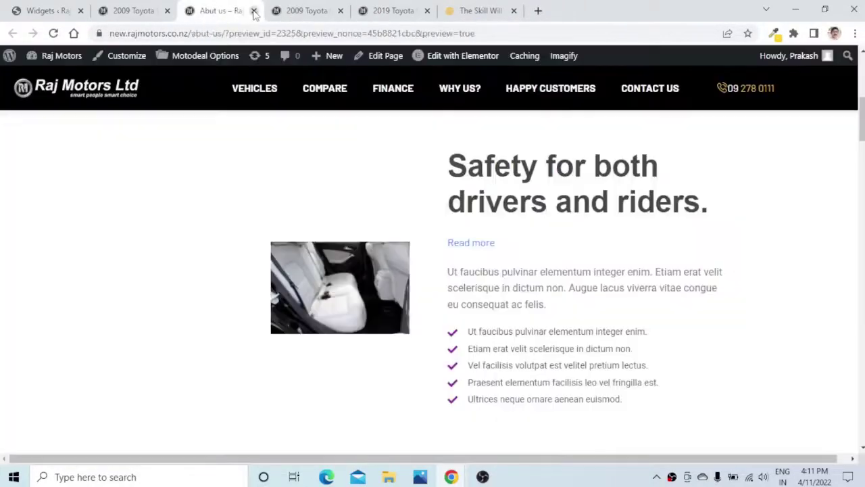
click(254, 11)
click(253, 11)
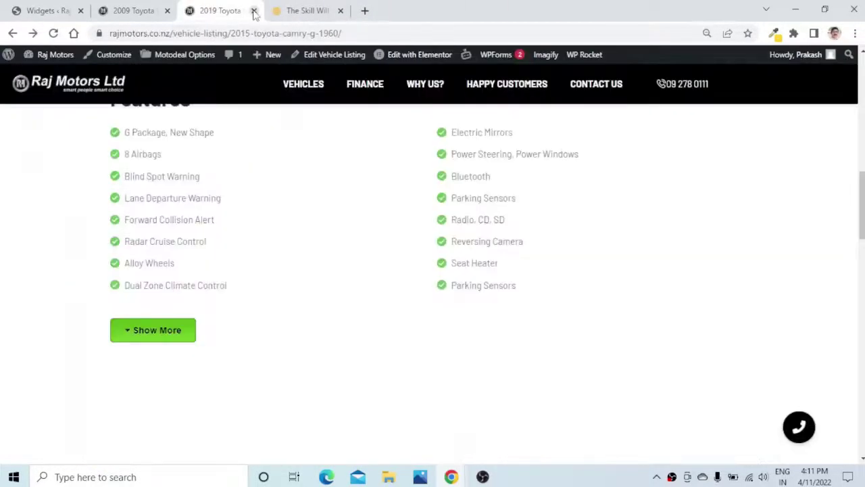
click(298, 11)
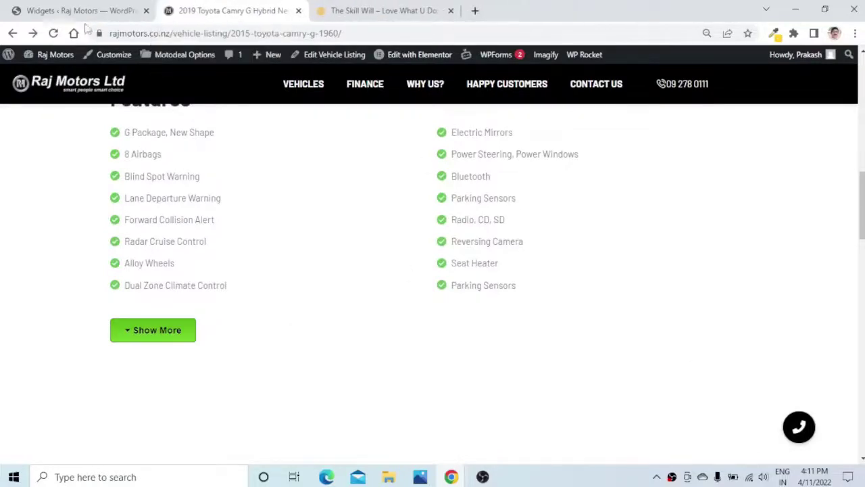
Step: Return to the WordPress admin, open the Add Plugins screen and search for "show hide"
click(68, 10)
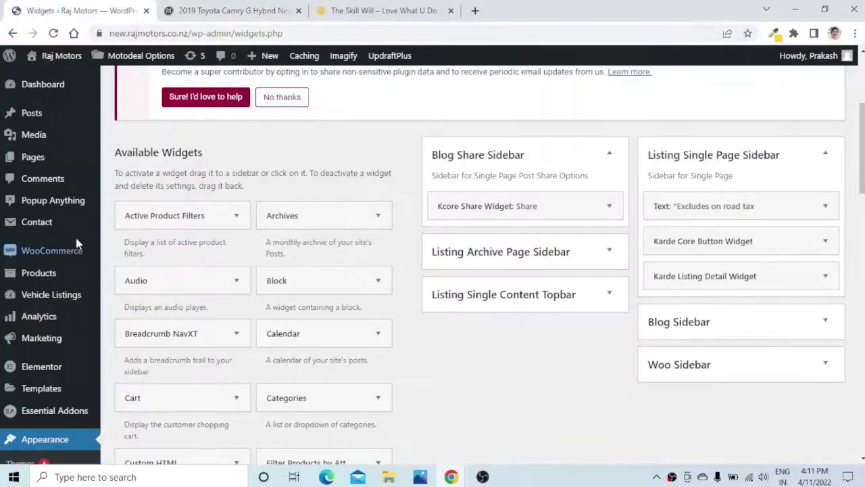
scroll(54, 297, down, 3)
scroll(52, 312, down, 1)
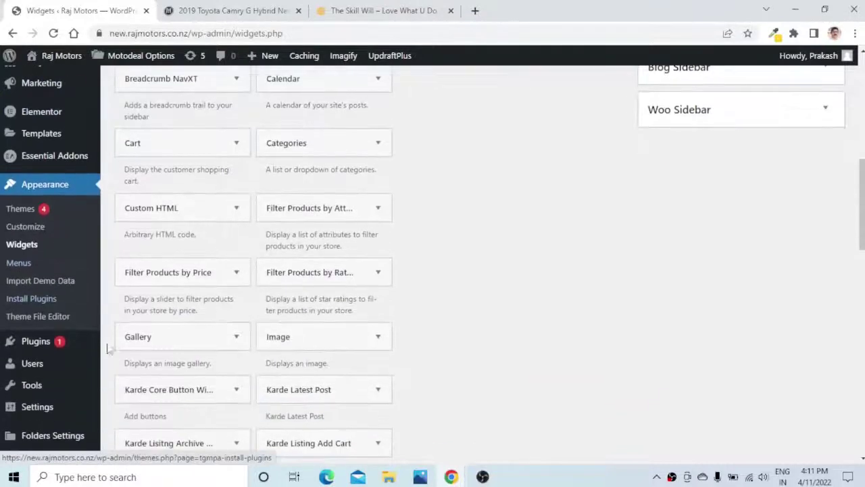
mouse_move(40, 351)
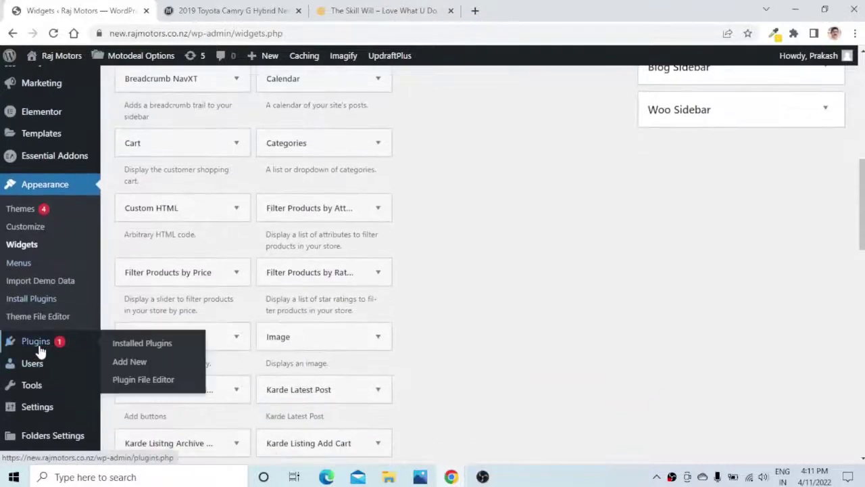
click(129, 365)
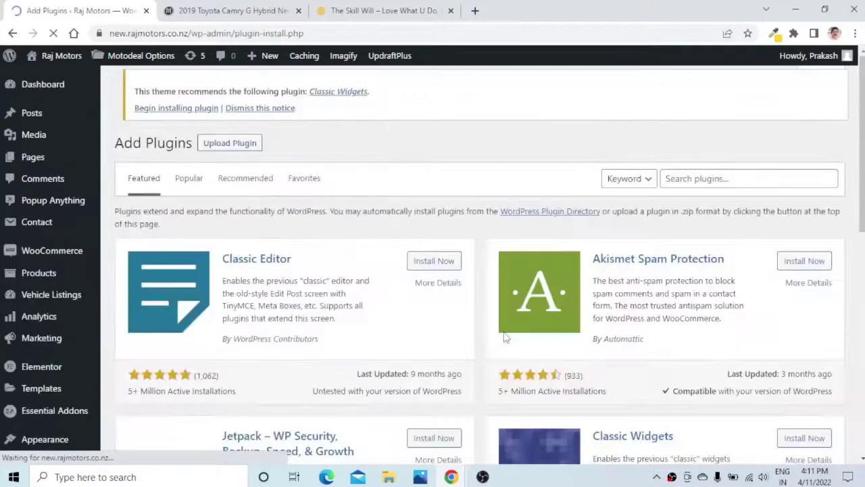
click(697, 175)
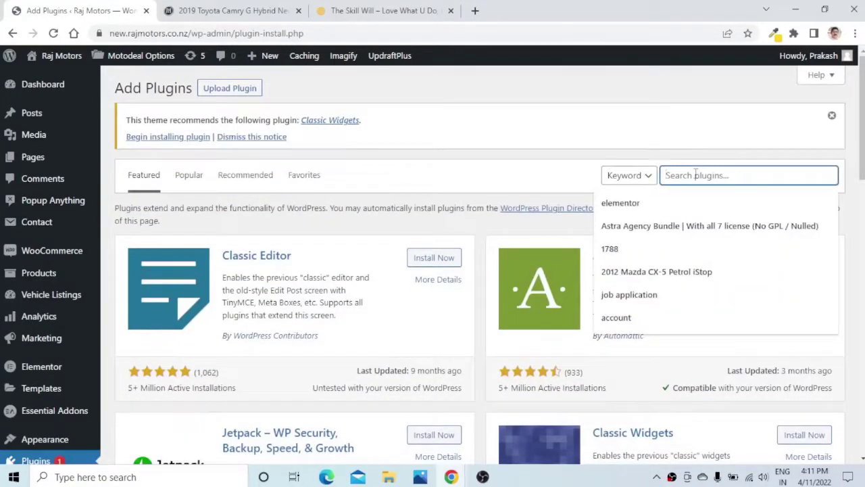
text(show hide)
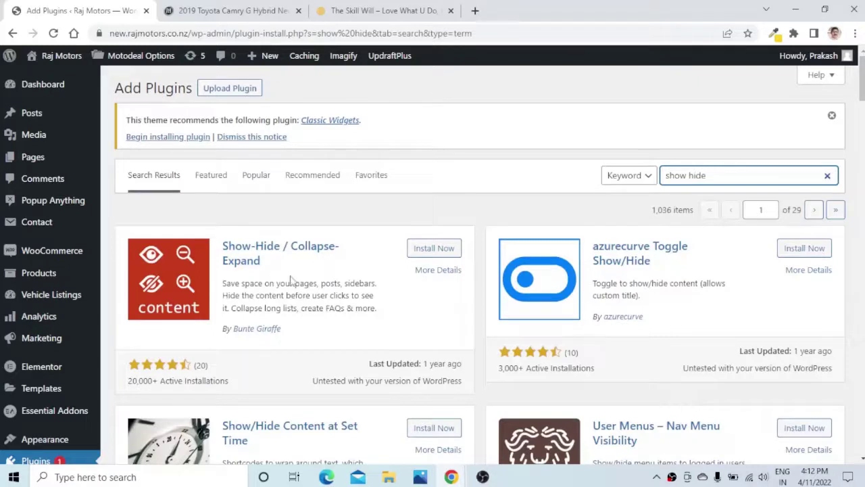
Step: Install and activate the Show-Hide / Collapse-Expand plugin by Bunte Giraffe
click(424, 252)
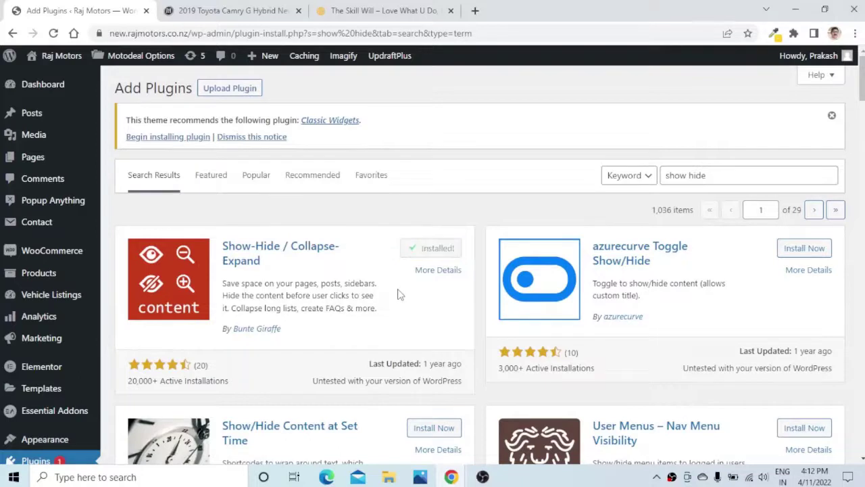
click(440, 249)
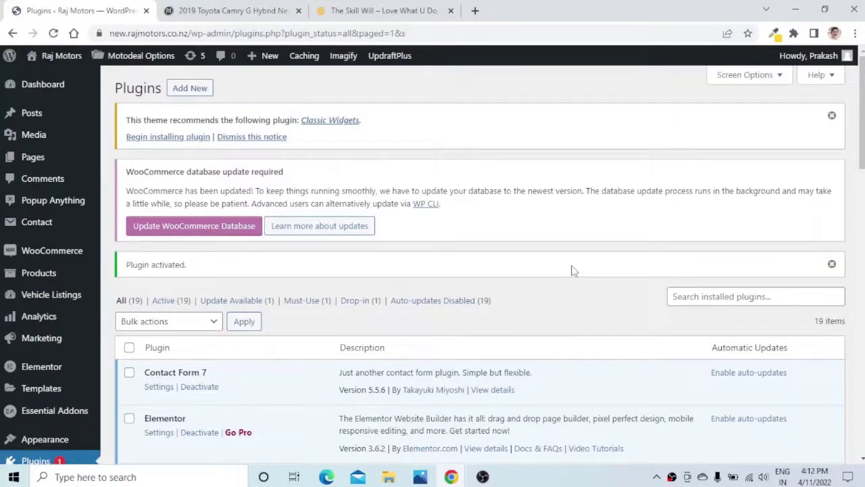
scroll(544, 304, down, 5)
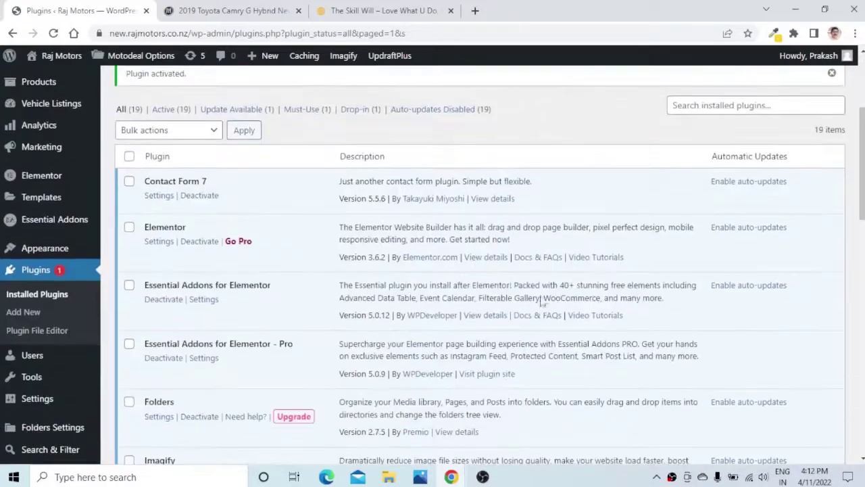
Step: Open the Show-Hide/Collapse-Expand plugin settings, enable jQuery UI effects and preview the Blind effect
scroll(317, 305, down, 10)
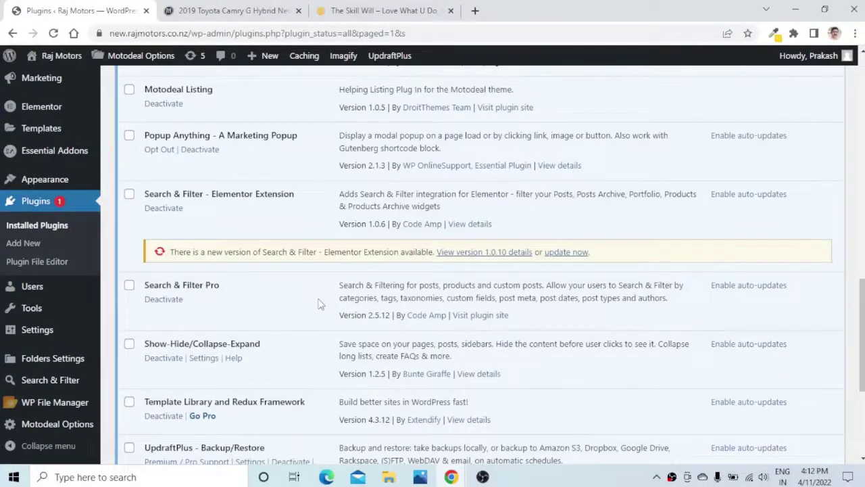
click(206, 362)
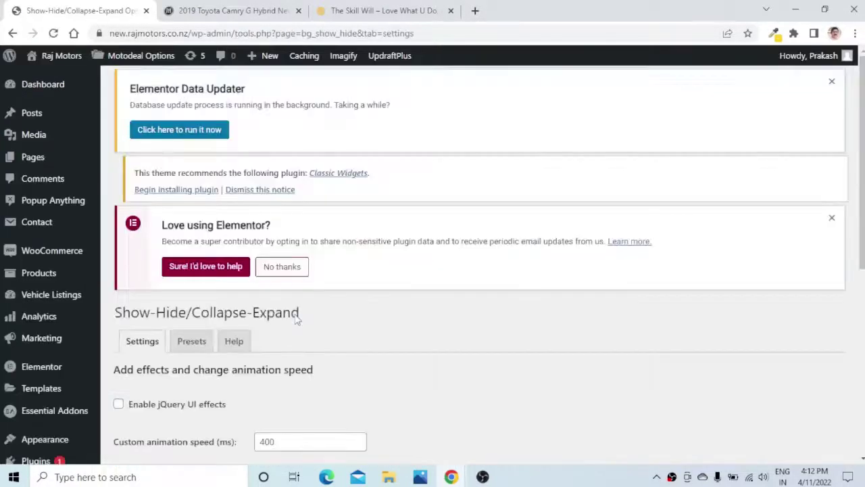
scroll(444, 242, down, 3)
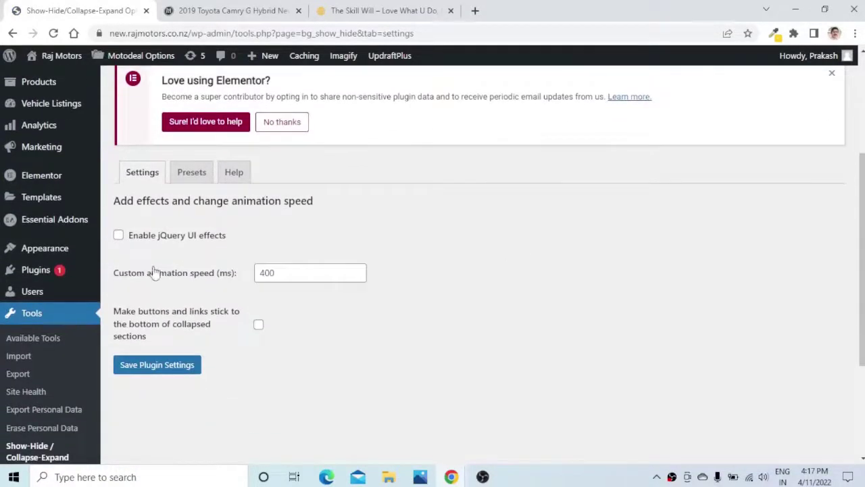
click(119, 238)
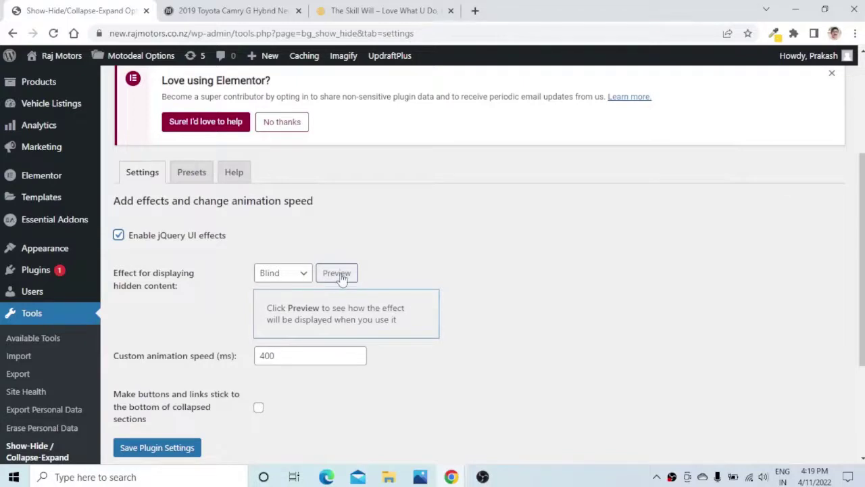
click(340, 277)
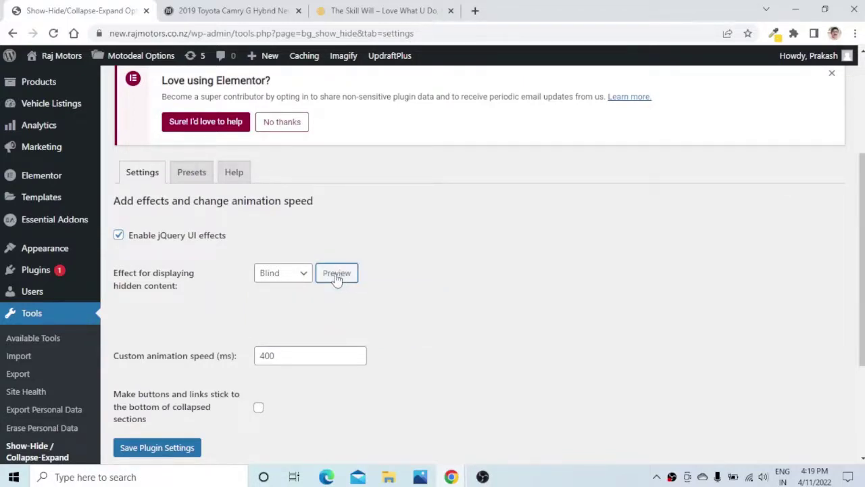
click(337, 277)
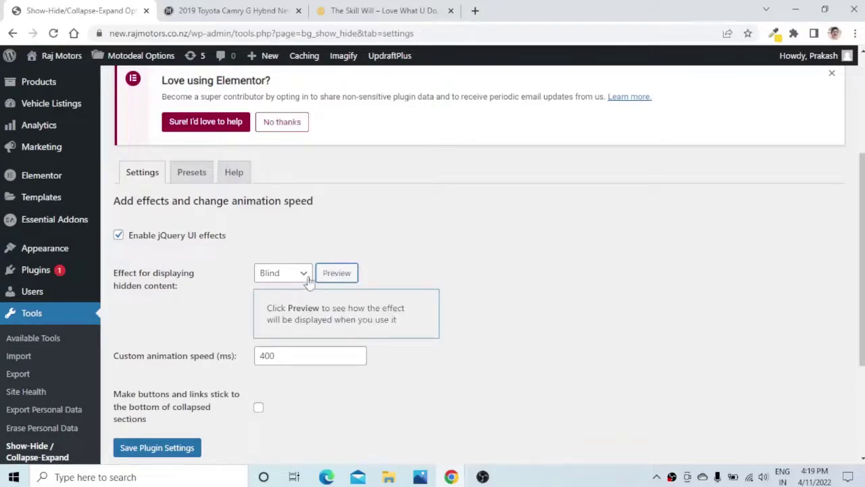
Step: Try the Highlight effect for displaying hidden content and preview it
click(303, 274)
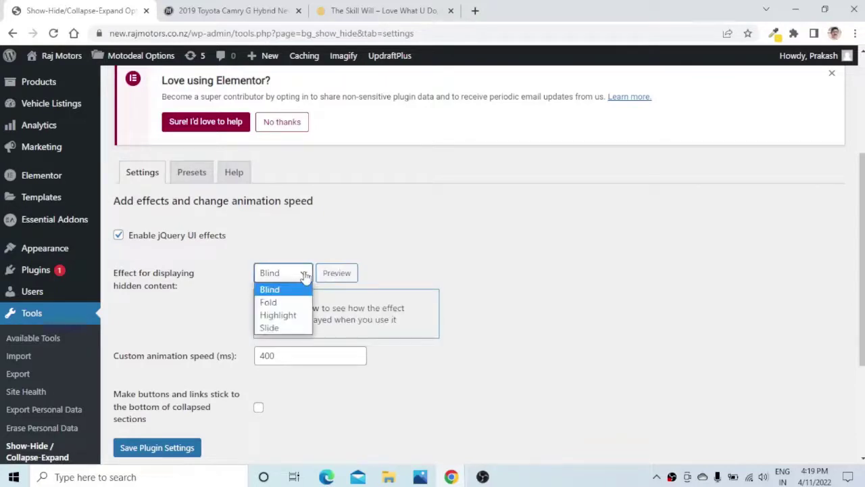
click(291, 315)
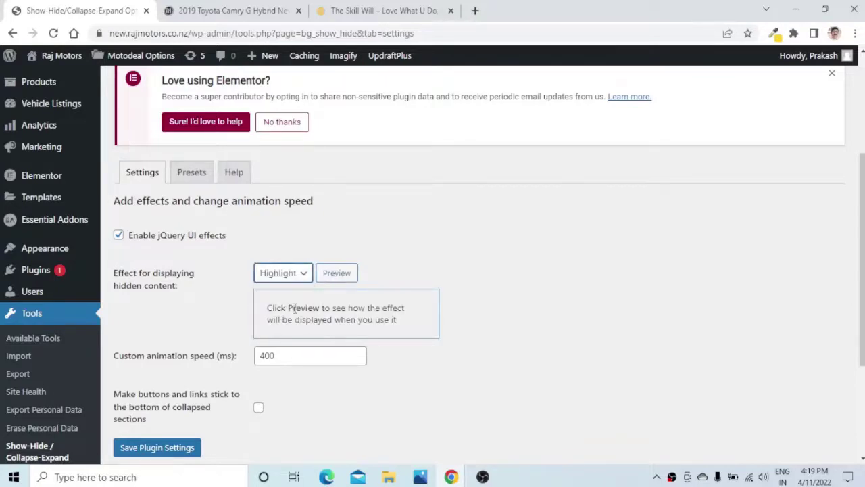
click(340, 277)
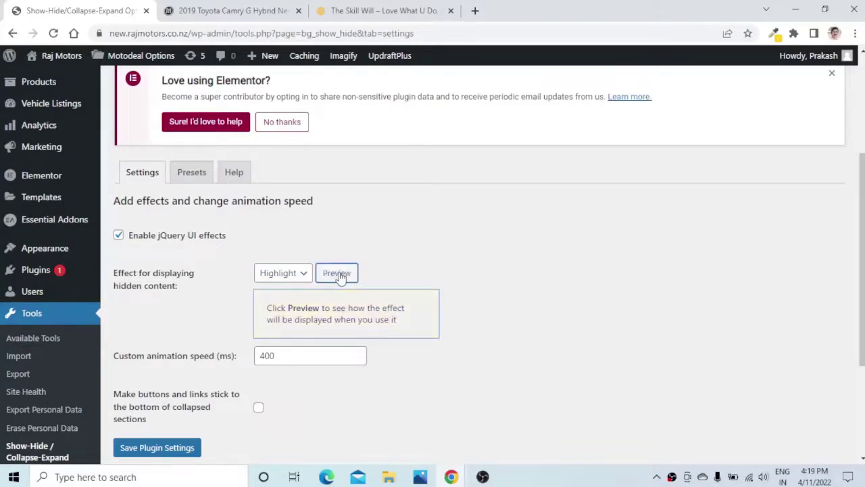
click(340, 277)
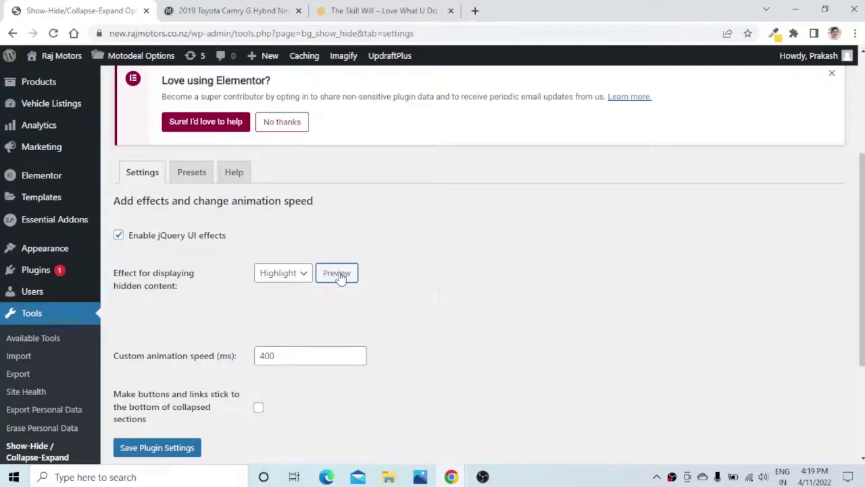
Step: Set the effect for displaying hidden content to Blind and save the plugin settings
click(306, 274)
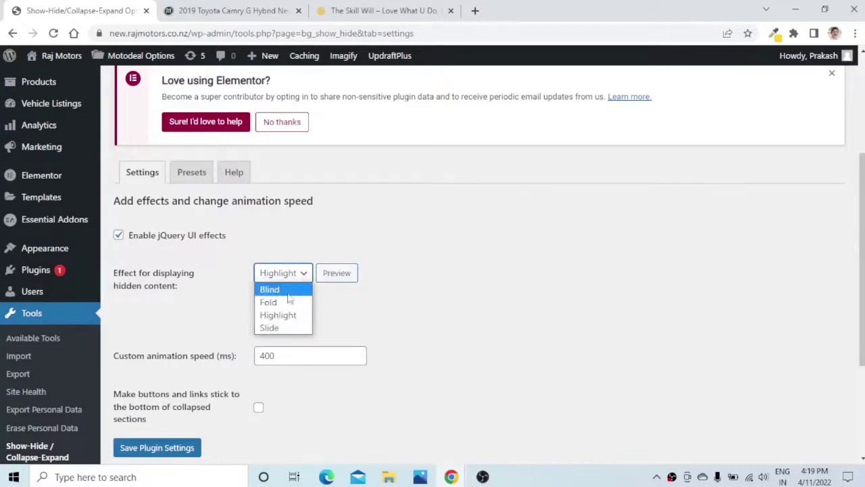
click(273, 290)
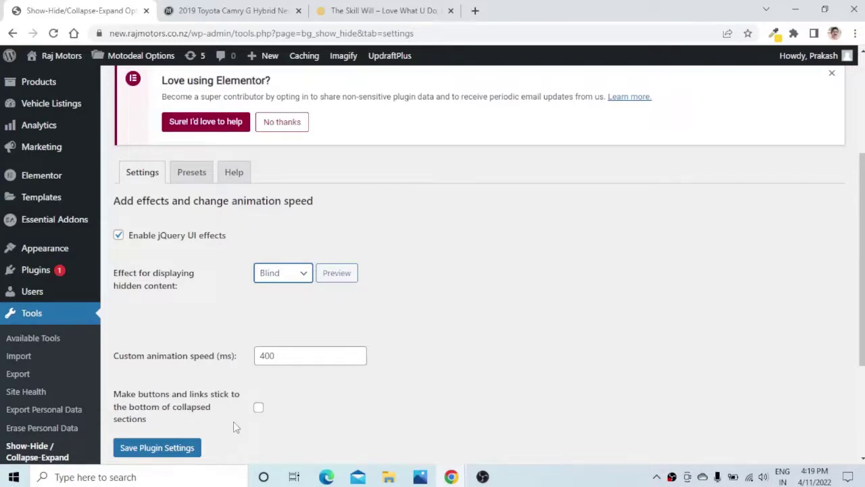
click(148, 448)
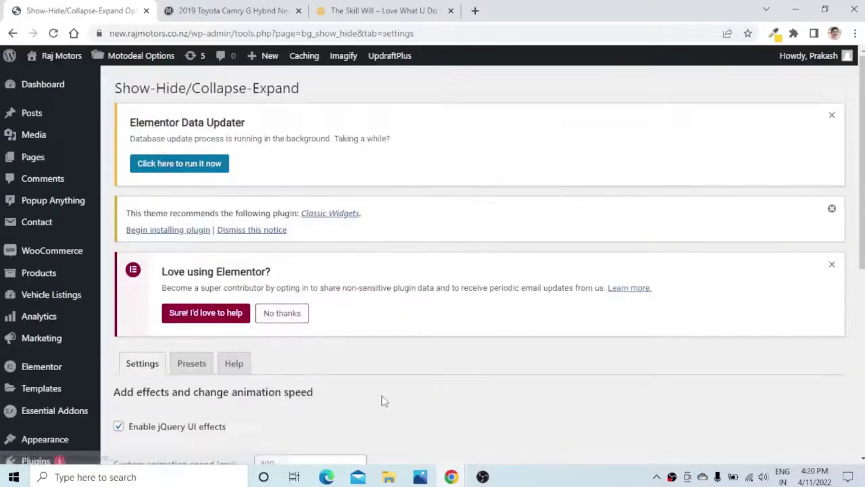
Step: Open the plugin's help page and copy the complete [bg_collapse] shortcode example
scroll(399, 395, down, 2)
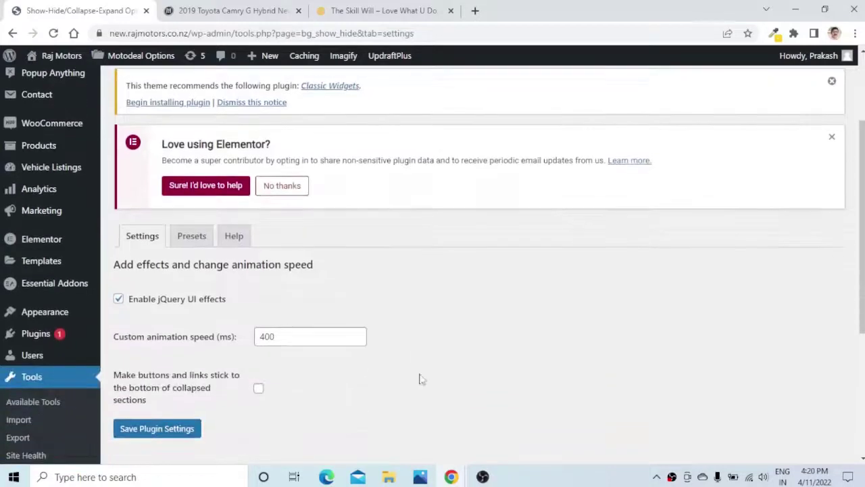
click(235, 242)
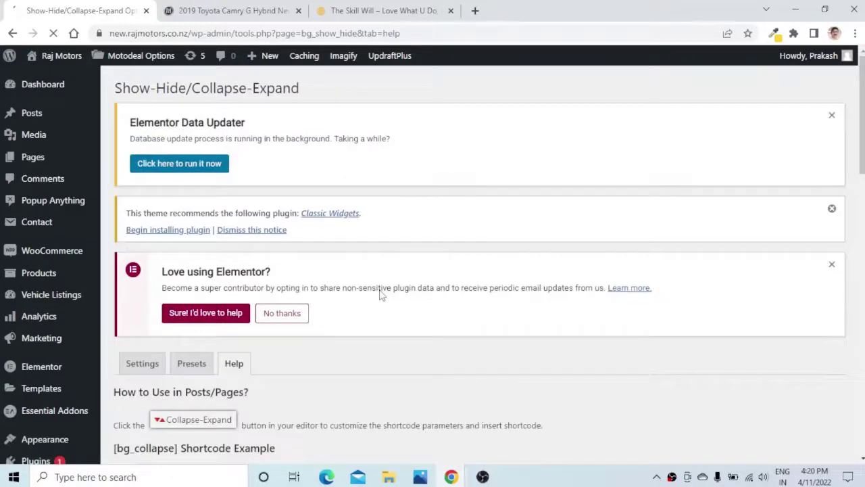
scroll(381, 295, down, 2)
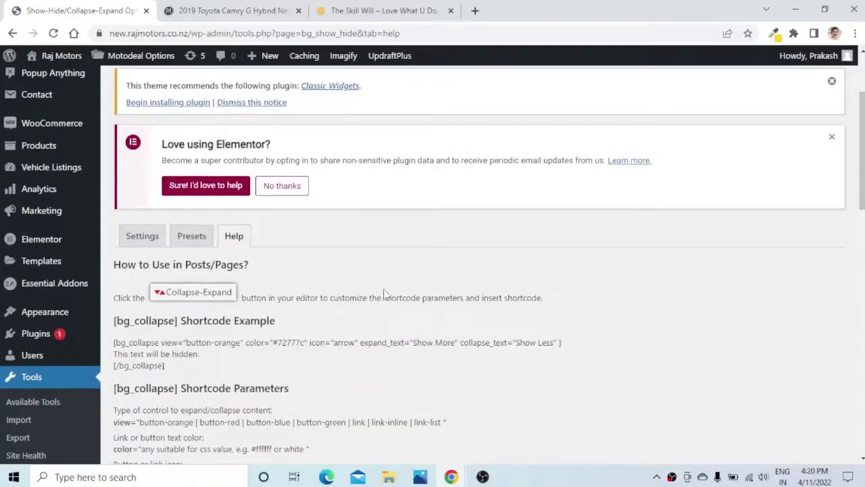
drag(168, 370, 112, 349)
key(ctrl+c)
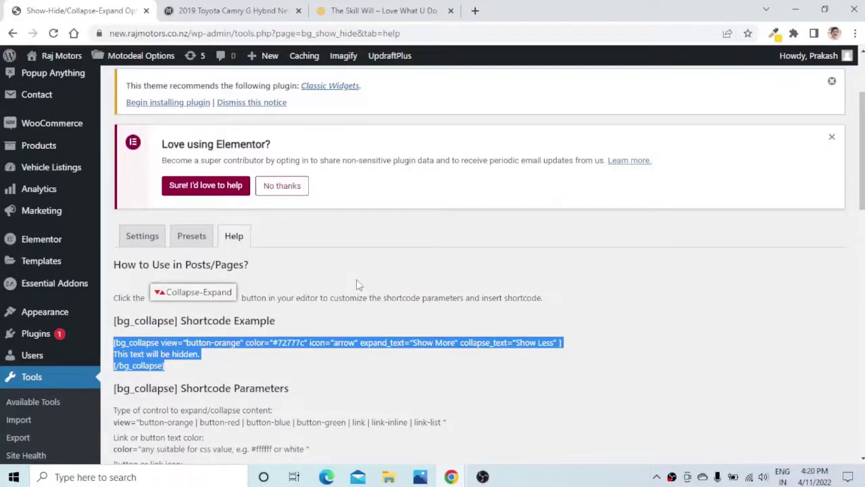
Step: Open the Raj Motors site in a new browser tab and go to the 2009 Toyota Wish listing from its vehicles page
right_click(44, 79)
click(75, 87)
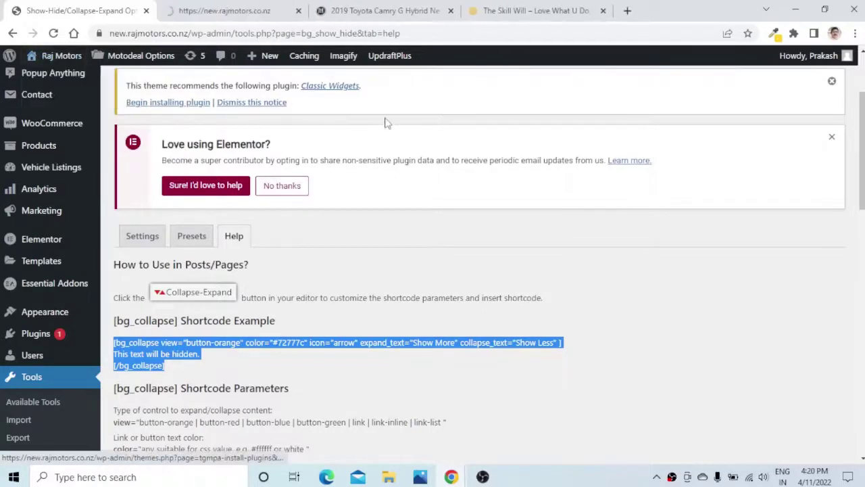
key(ctrl+Tab)
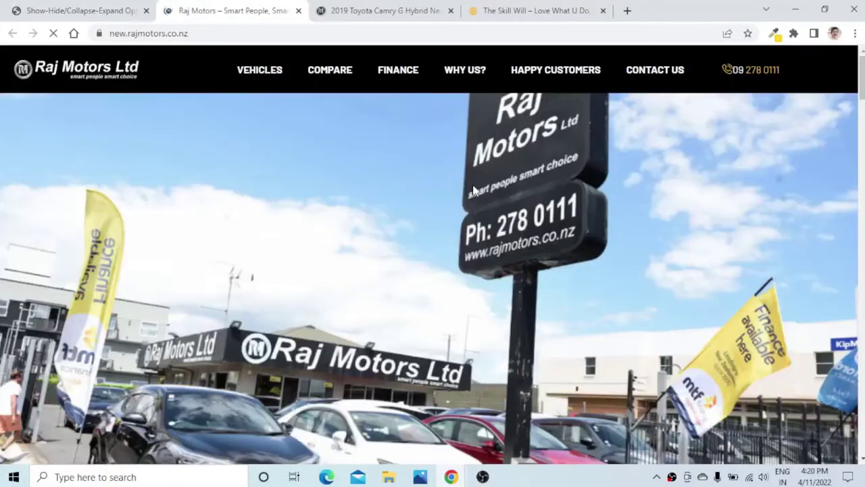
click(261, 71)
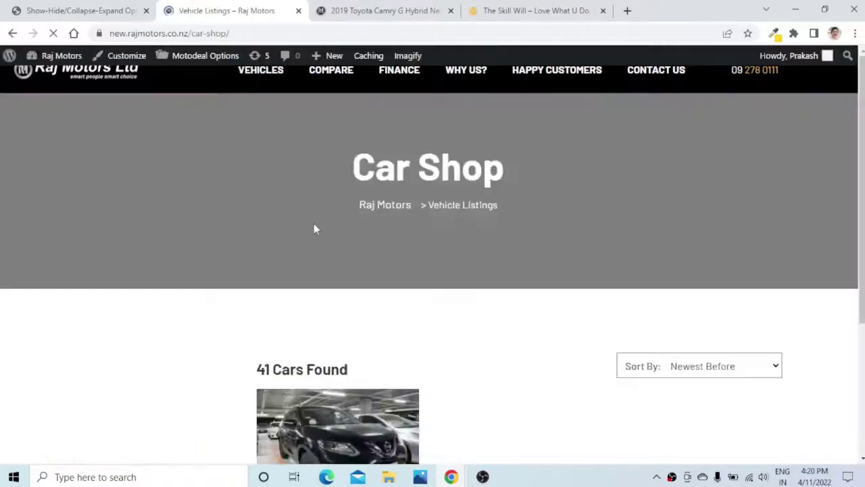
scroll(508, 232, down, 4)
scroll(508, 232, down, 2)
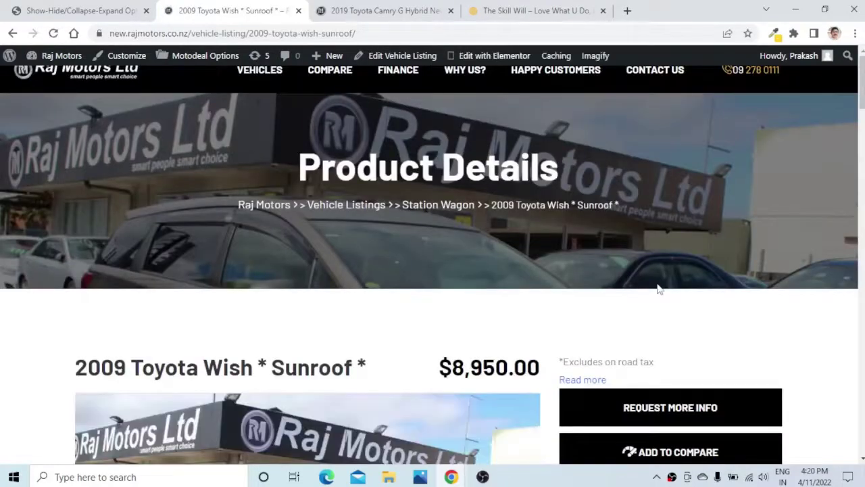
Step: Review the finance, warranty and opening-hours text below the Features list, and open the listing for editing with Elementor
scroll(649, 291, down, 1)
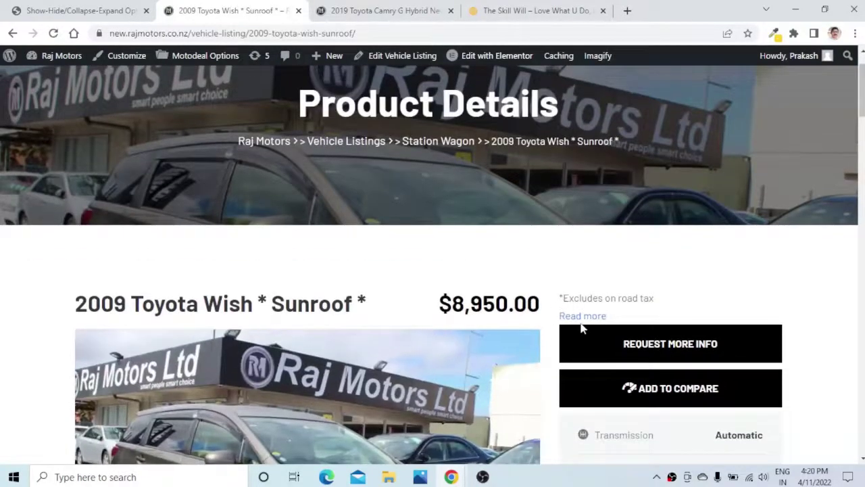
scroll(550, 287, down, 10)
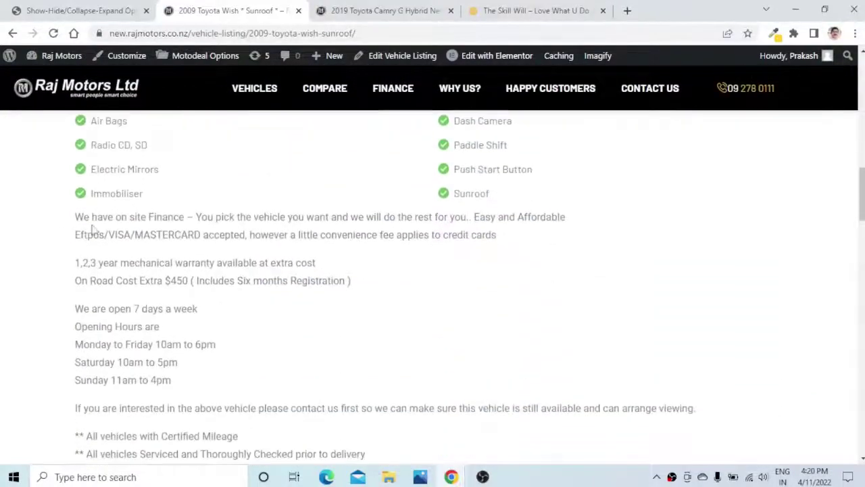
drag(70, 216, 220, 335)
scroll(138, 415, down, 2)
scroll(220, 335, down, 1)
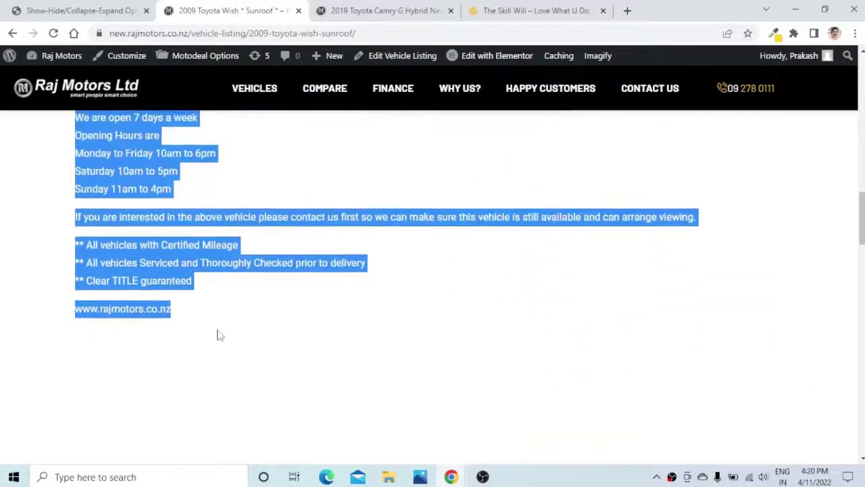
scroll(377, 332, up, 2)
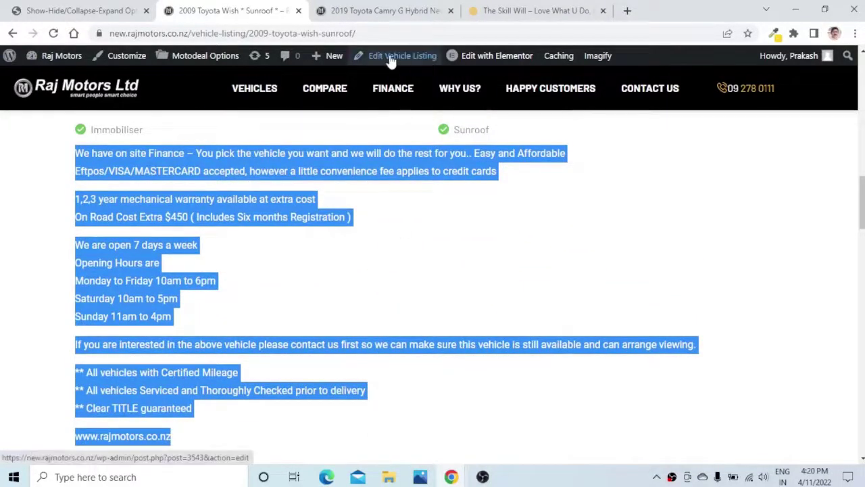
mouse_move(487, 61)
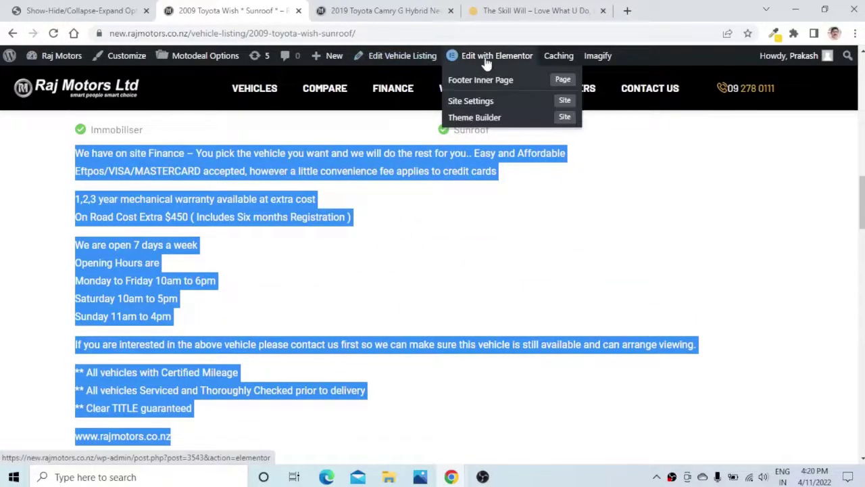
click(515, 118)
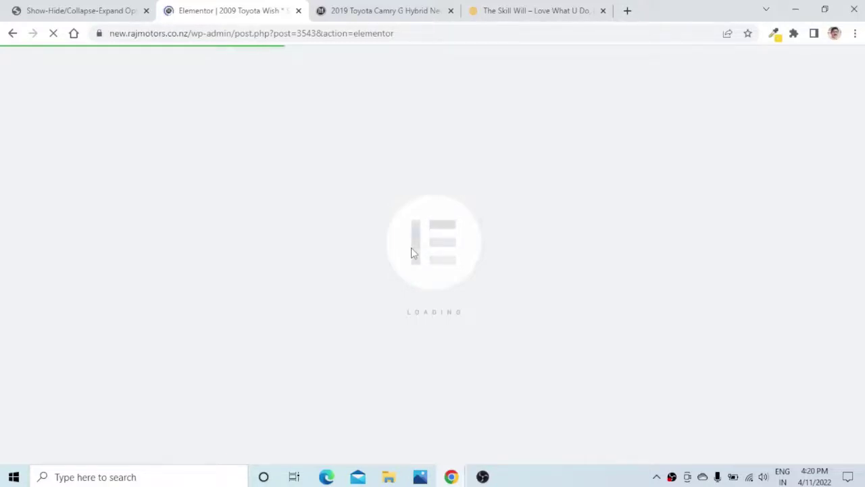
Step: Add a Text Editor widget between the Features list and the finance text, replacing its placeholder text with the copied [bg_collapse] shortcode
scroll(411, 252, down, 10)
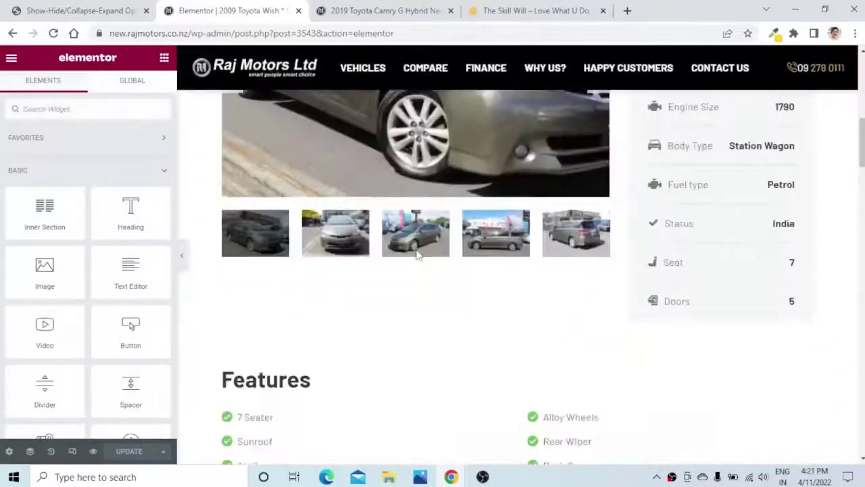
scroll(416, 255, down, 5)
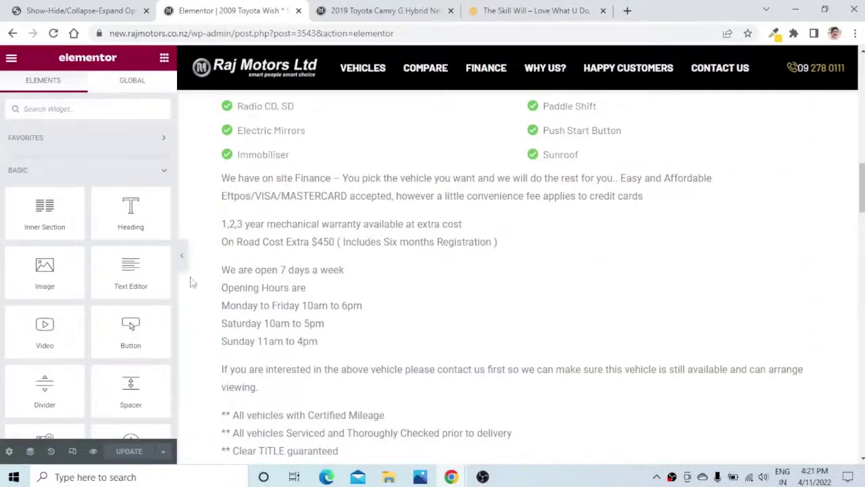
drag(130, 267, 385, 178)
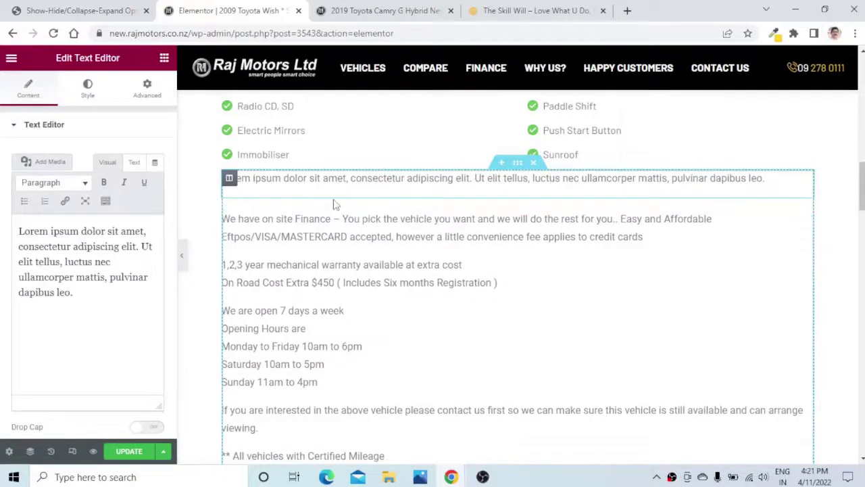
click(76, 297)
drag(76, 298, 18, 226)
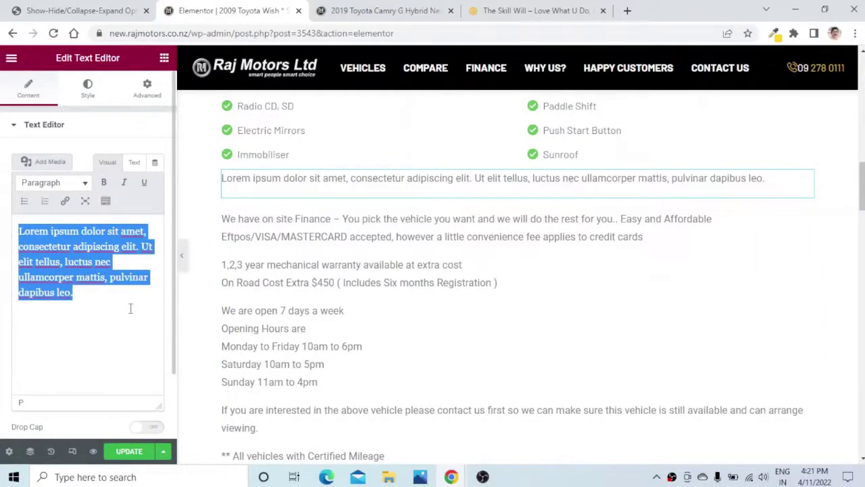
key(ctrl+v)
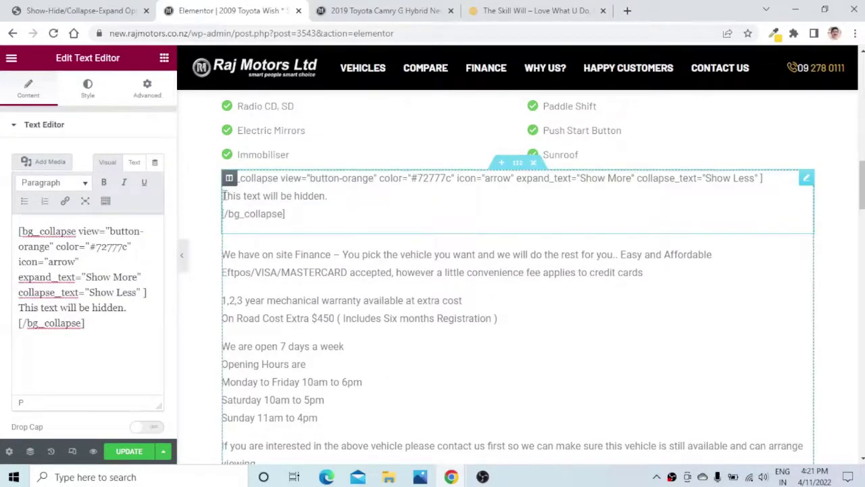
drag(223, 195, 328, 202)
click(329, 201)
click(228, 265)
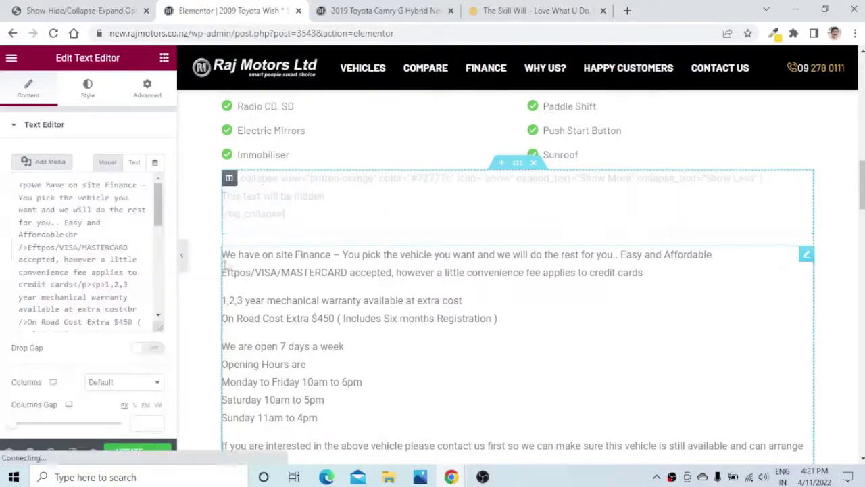
drag(222, 254, 331, 365)
scroll(243, 319, down, 2)
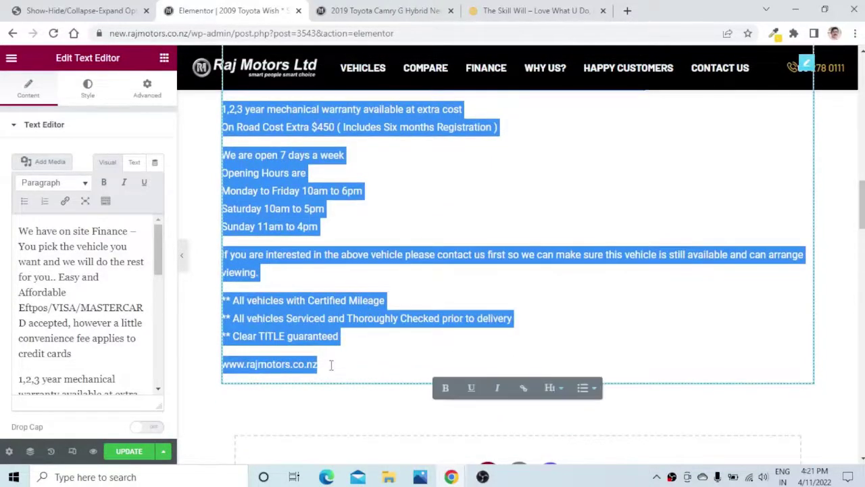
key(ctrl+x)
scroll(371, 323, up, 3)
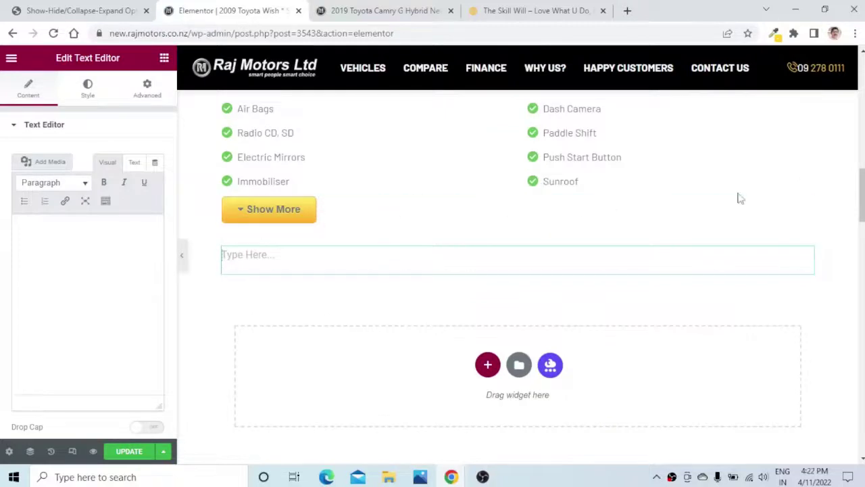
Step: Replace "This text will be hidden." inside the [bg_collapse] shortcode with the cut finance and opening-hours text, and update the listing
click(803, 211)
key(ctrl+v)
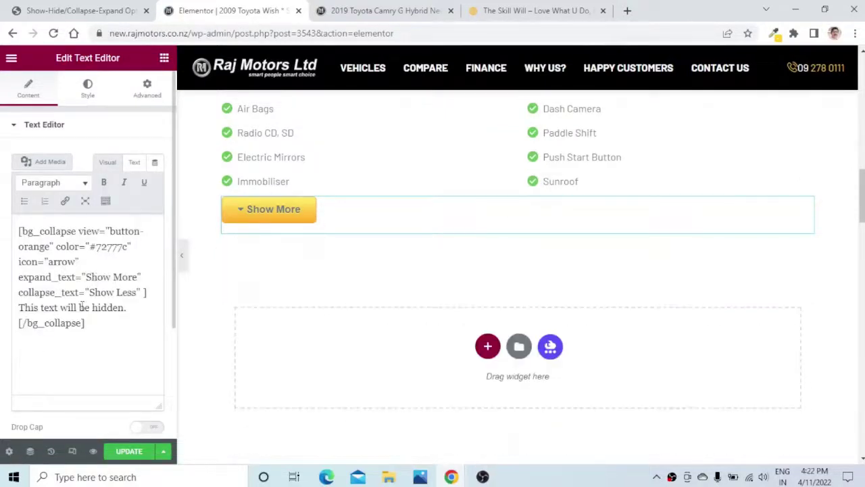
drag(20, 309, 127, 310)
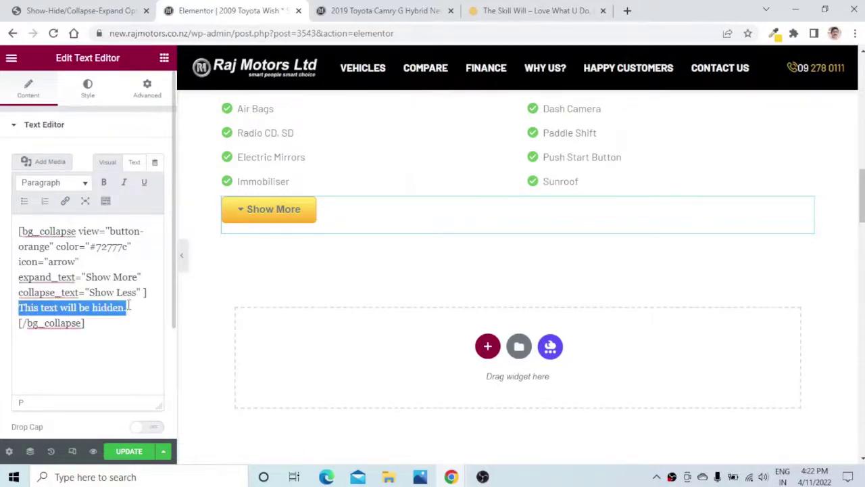
key(ctrl+v)
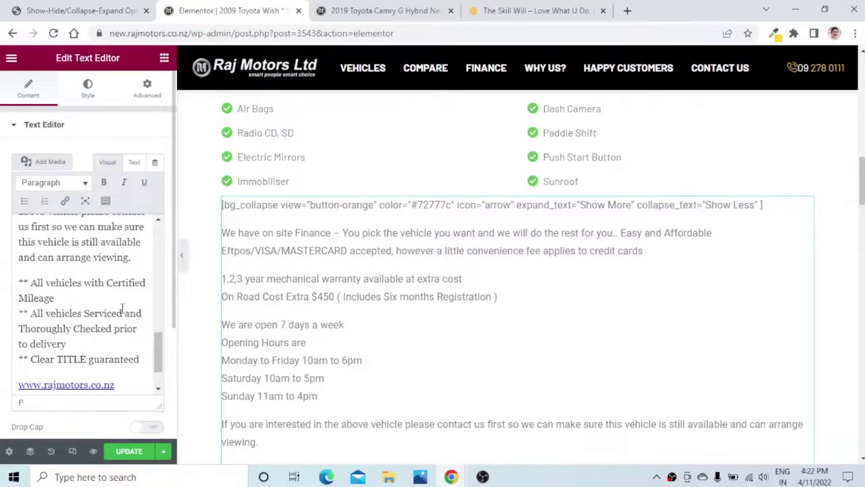
scroll(455, 239, down, 2)
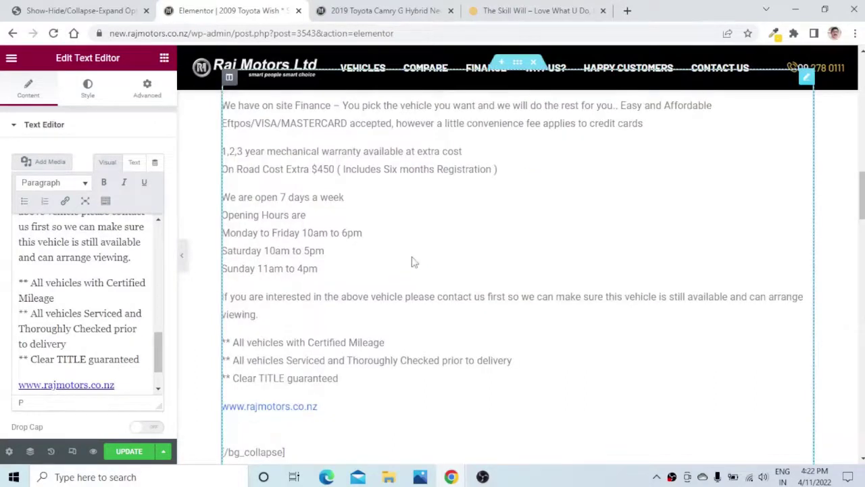
scroll(414, 261, up, 1)
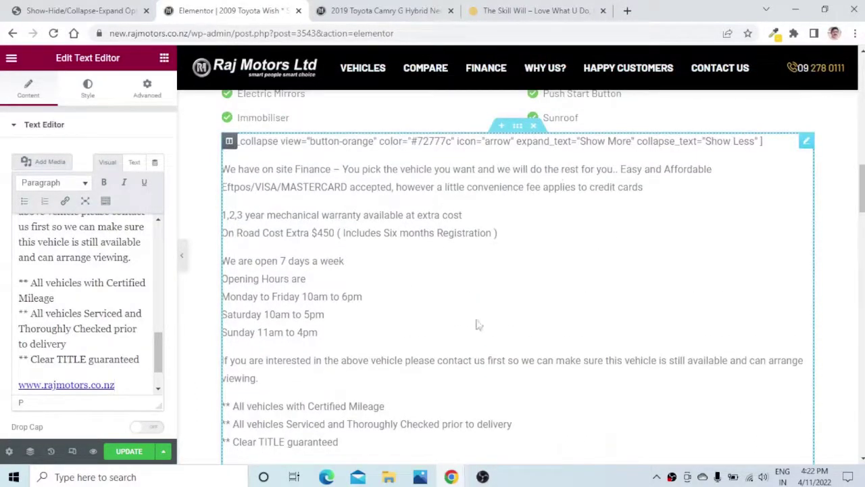
click(122, 456)
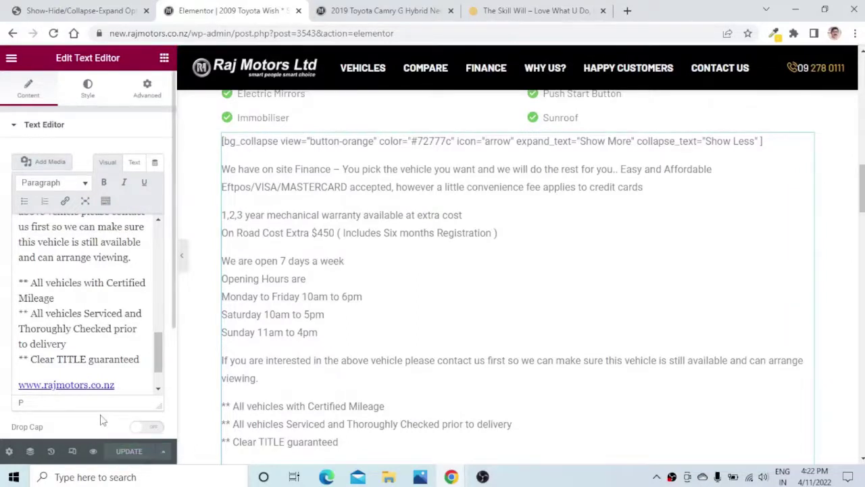
Step: Preview the listing and test expanding and collapsing the Show More/Show Less section below the Features list
click(93, 452)
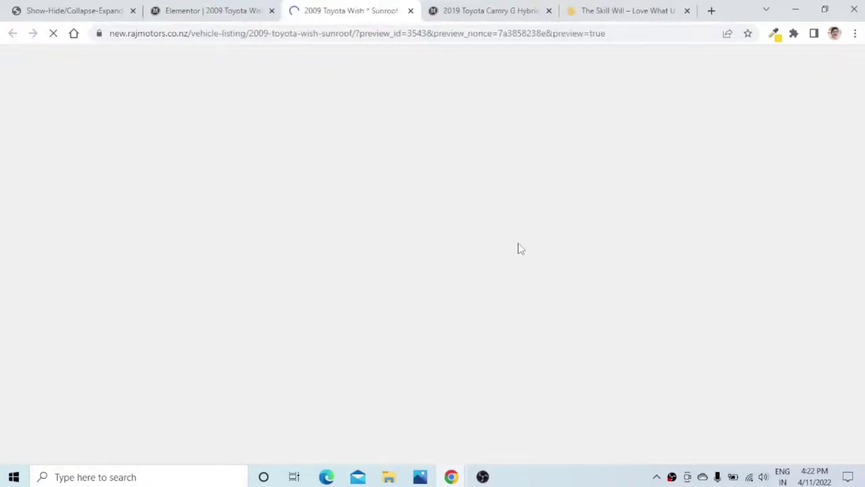
scroll(518, 248, down, 15)
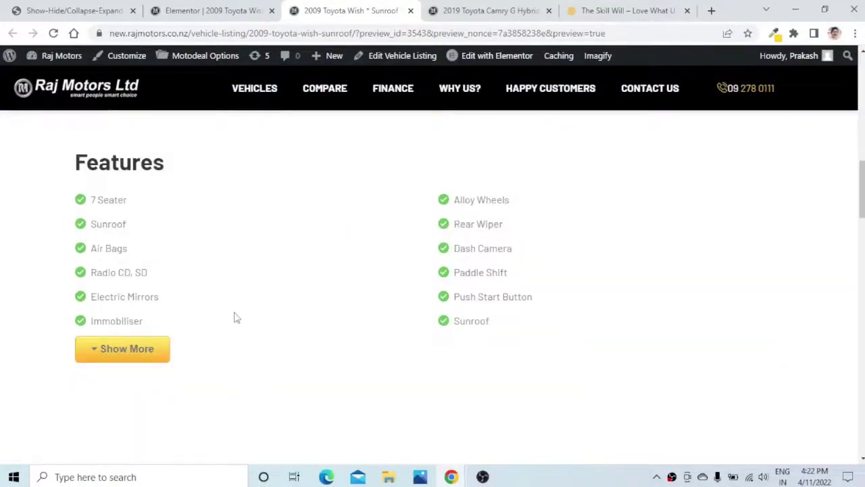
scroll(240, 314, down, 1)
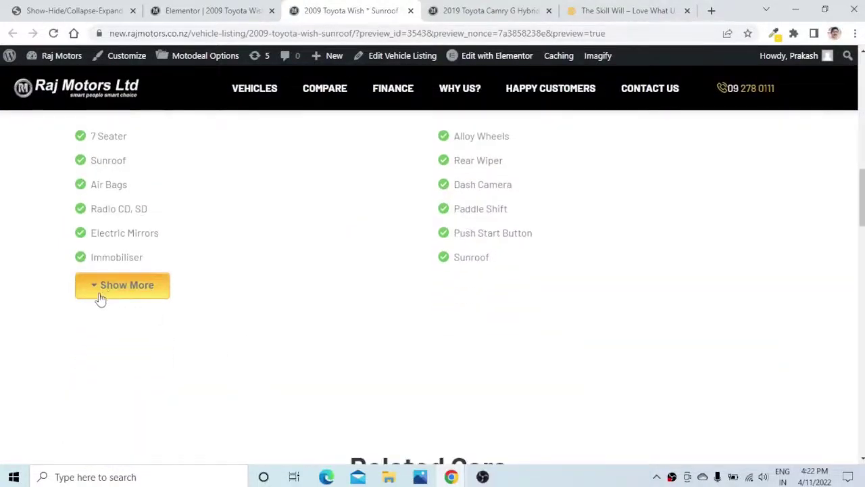
scroll(98, 287, down, 1)
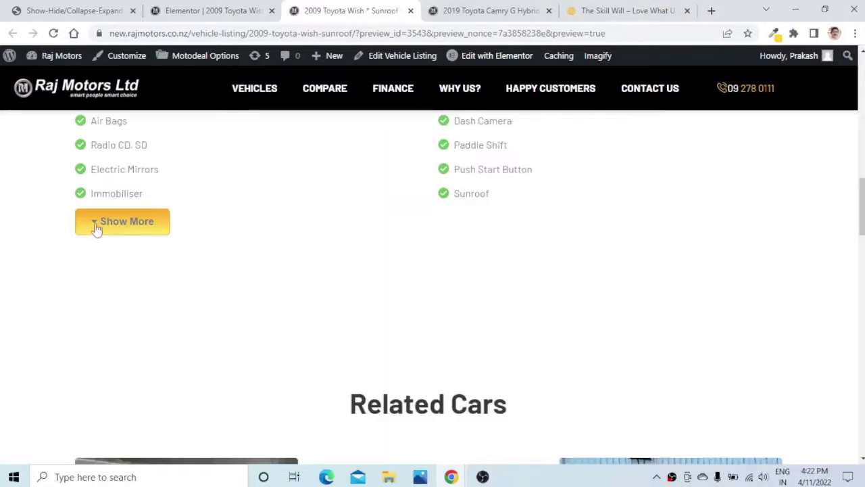
click(97, 229)
scroll(267, 266, down, 1)
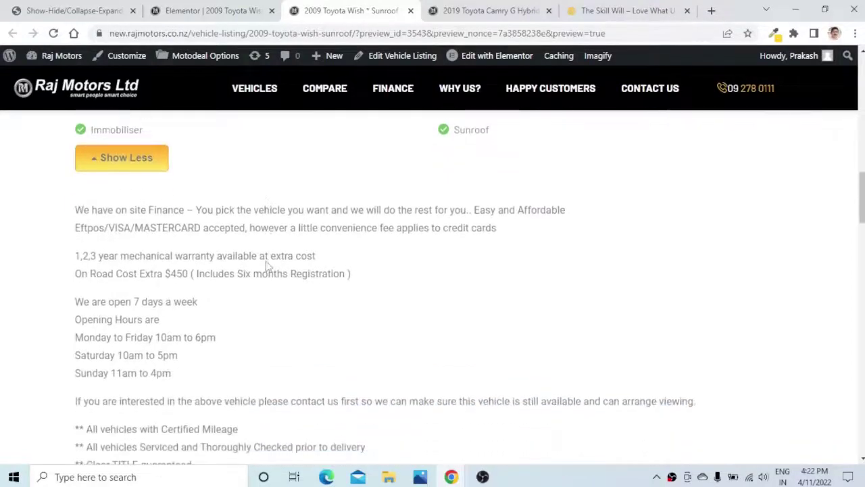
scroll(267, 265, down, 2)
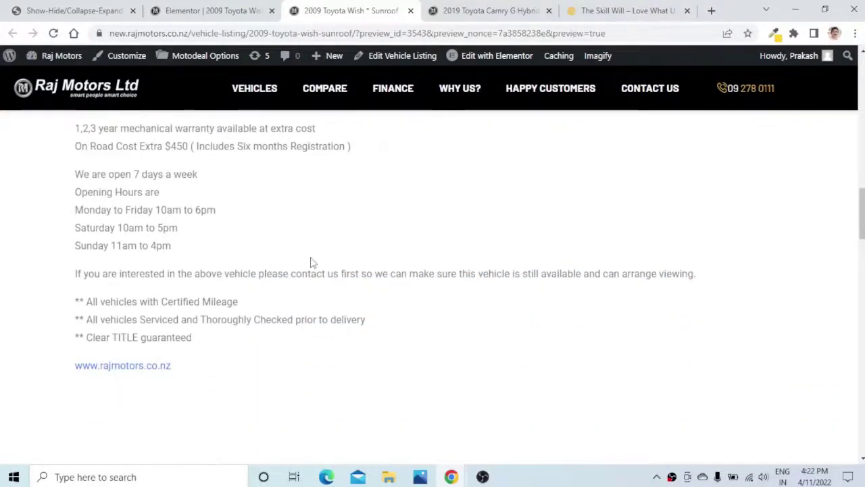
scroll(311, 263, up, 2)
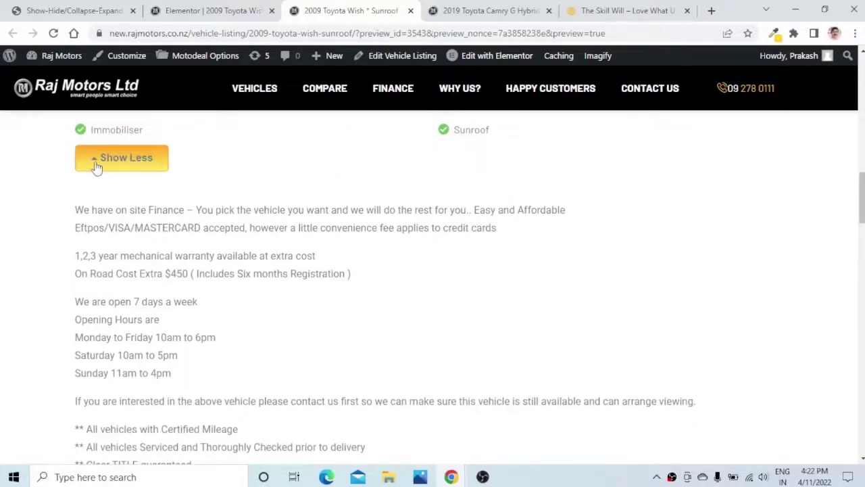
click(96, 162)
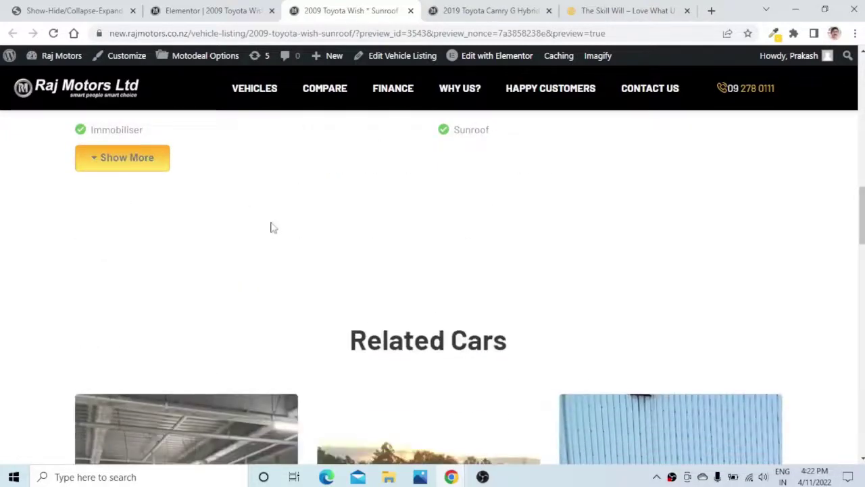
scroll(270, 226, up, 1)
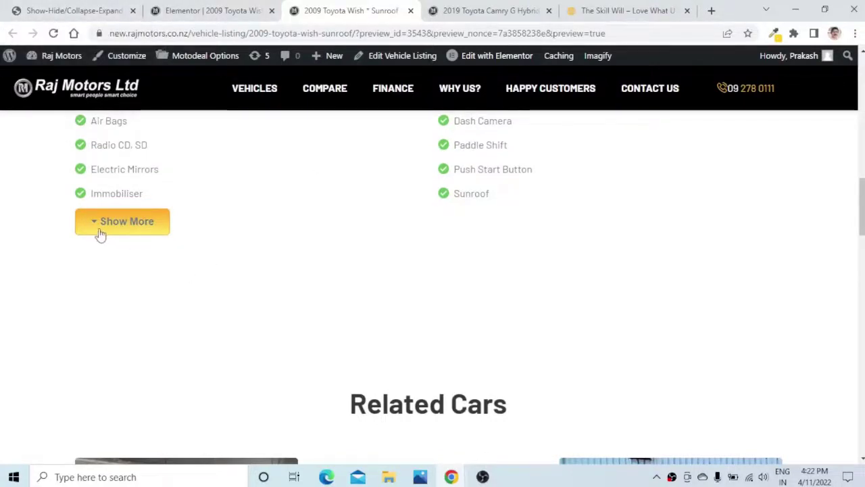
Step: Enable "Make buttons and links stick to the bottom of collapsed sections" in the Show-Hide/Collapse-Expand settings and save them
click(69, 11)
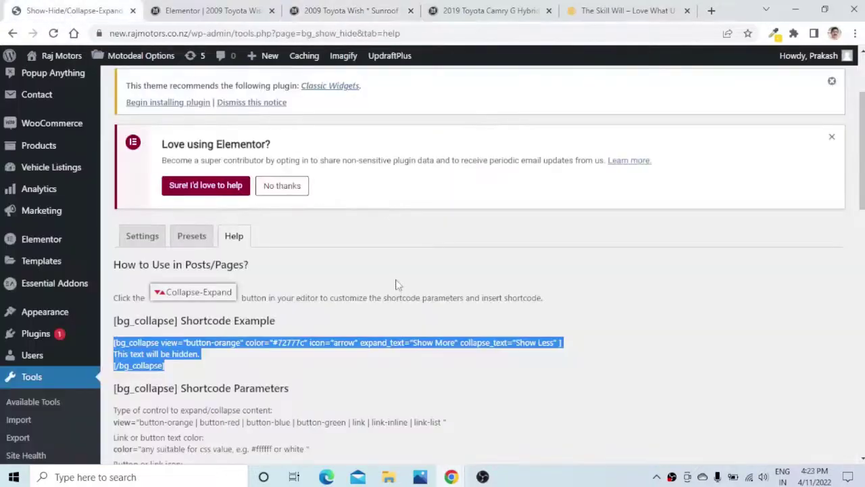
click(142, 236)
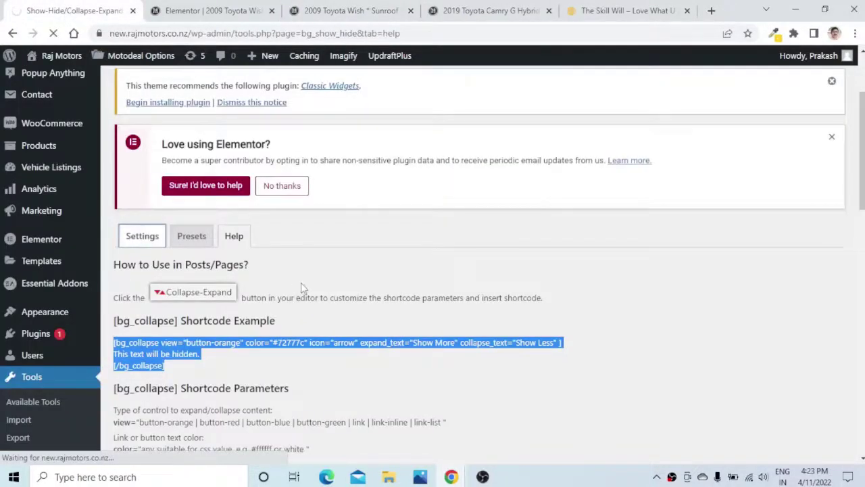
scroll(309, 284, down, 4)
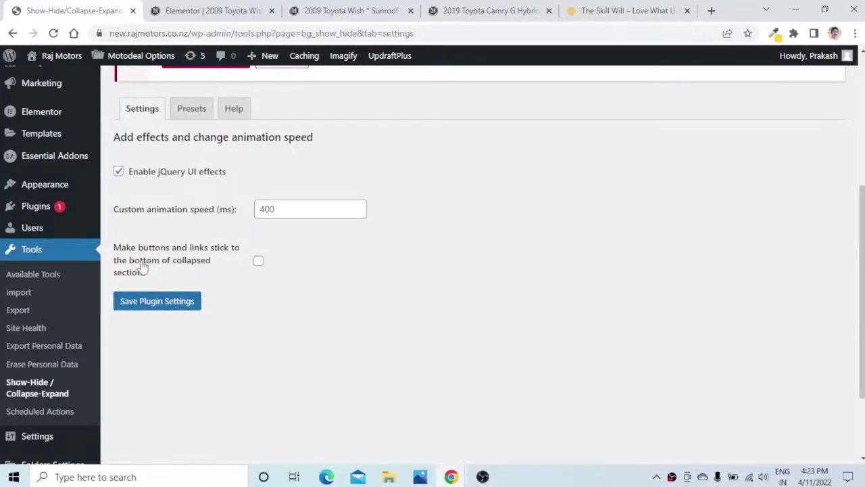
click(259, 263)
click(160, 302)
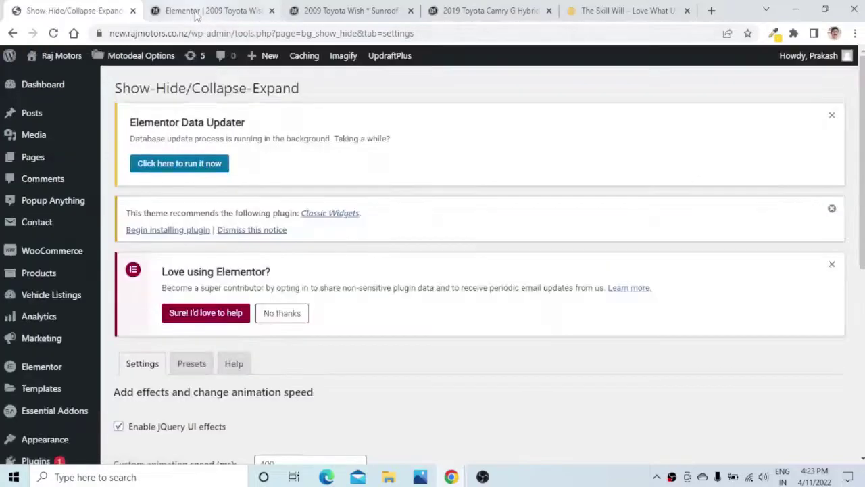
Step: Reload the listing preview, expand the section to check where the Show Less button sits, and collapse it again
click(209, 10)
click(348, 10)
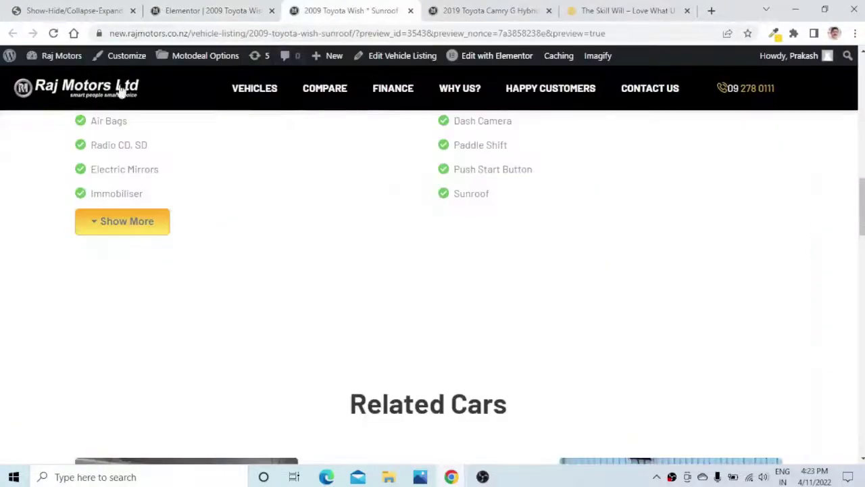
click(53, 34)
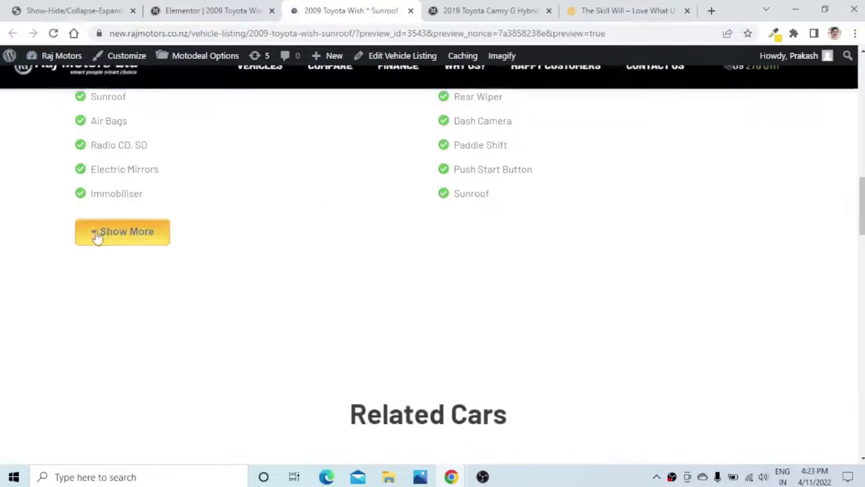
click(96, 234)
scroll(123, 424, down, 1)
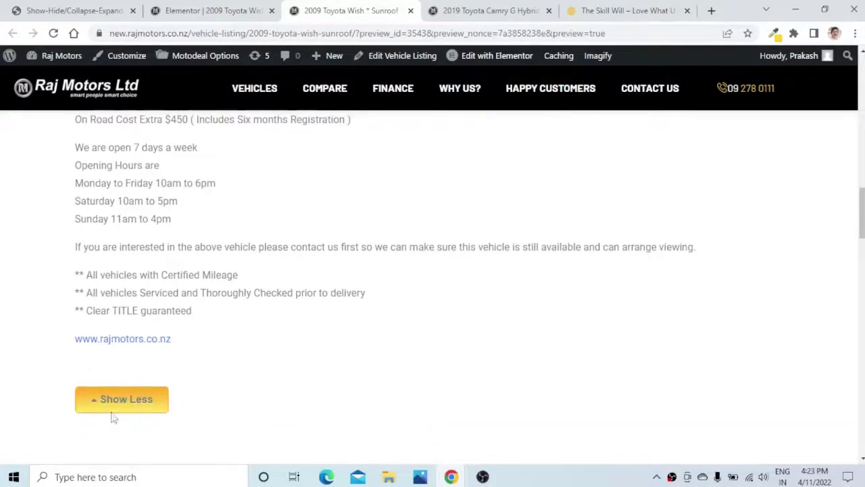
scroll(257, 291, up, 2)
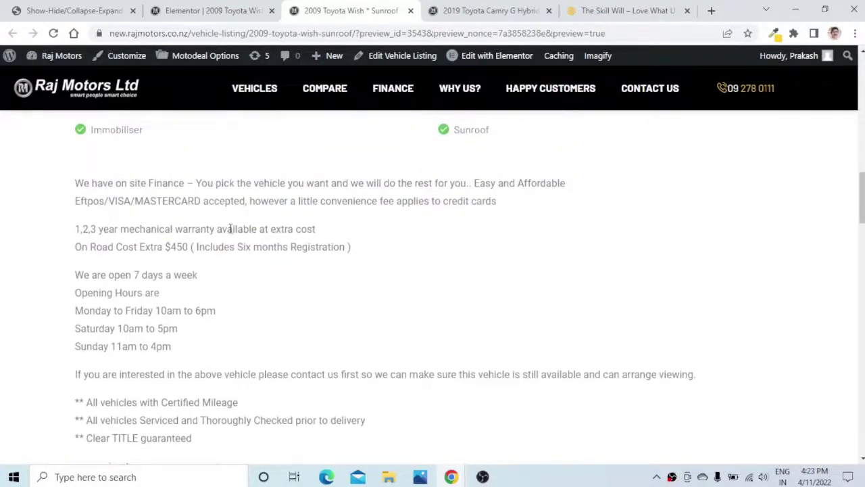
scroll(209, 367, down, 3)
click(119, 342)
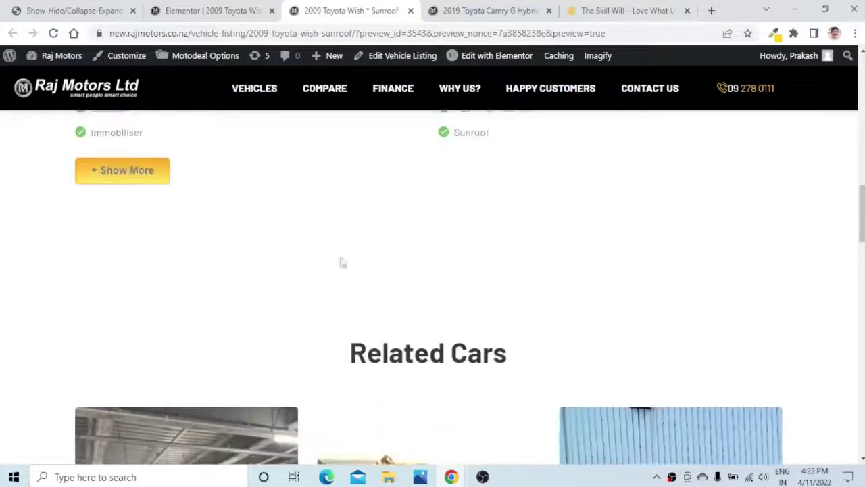
scroll(338, 270, up, 3)
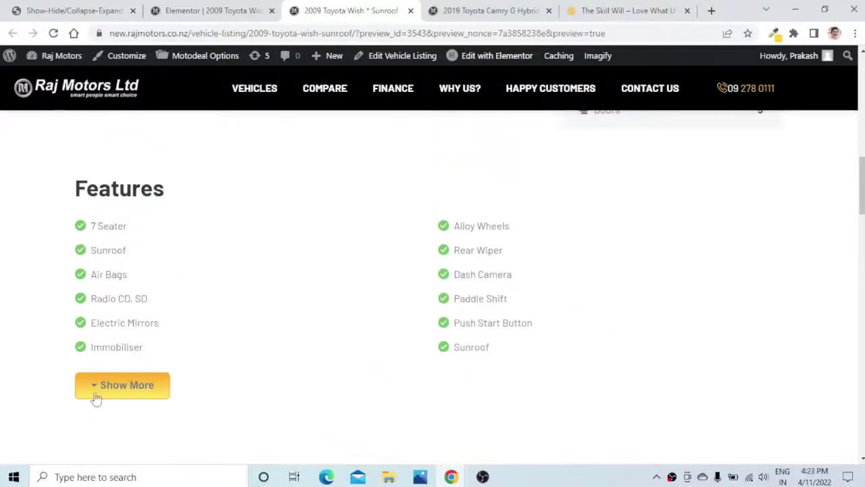
click(74, 10)
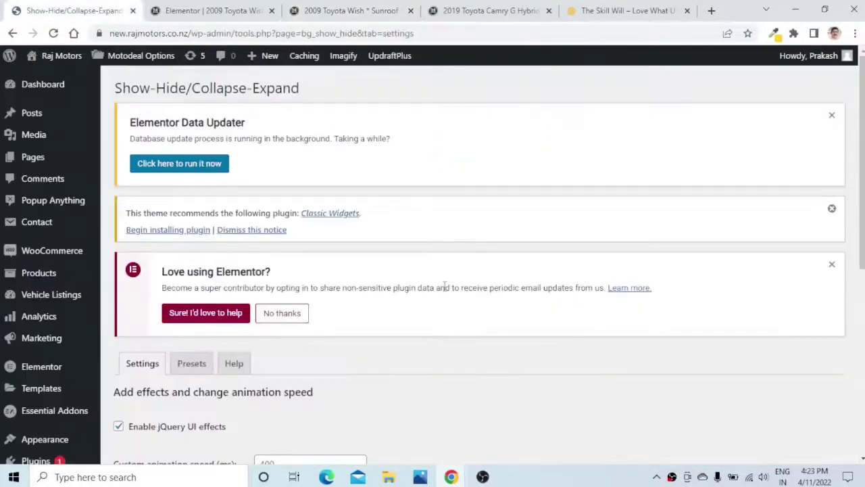
scroll(445, 285, down, 3)
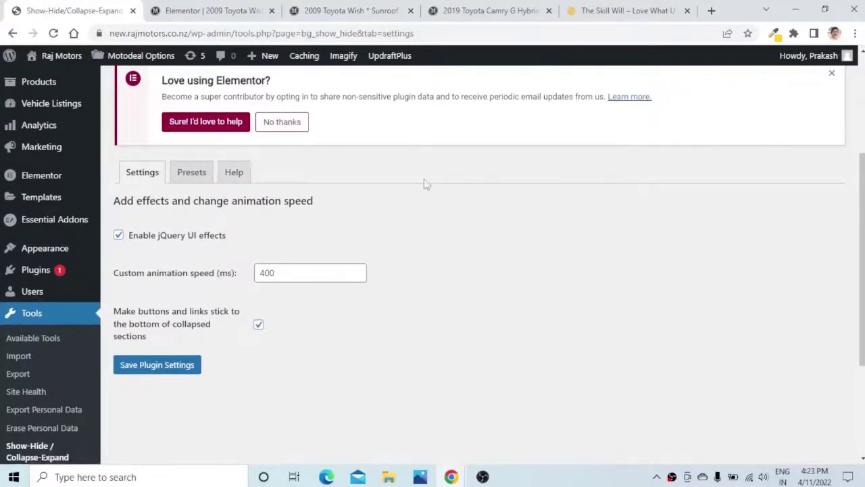
click(332, 12)
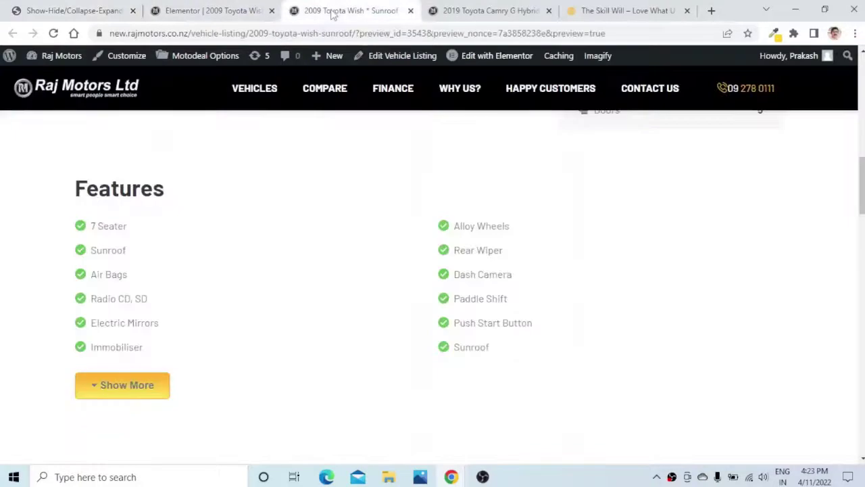
Step: Set the [bg_collapse] shortcode's view to button-green and its color to #000000, then update the listing and reload its preview
click(210, 11)
scroll(106, 313, up, 2)
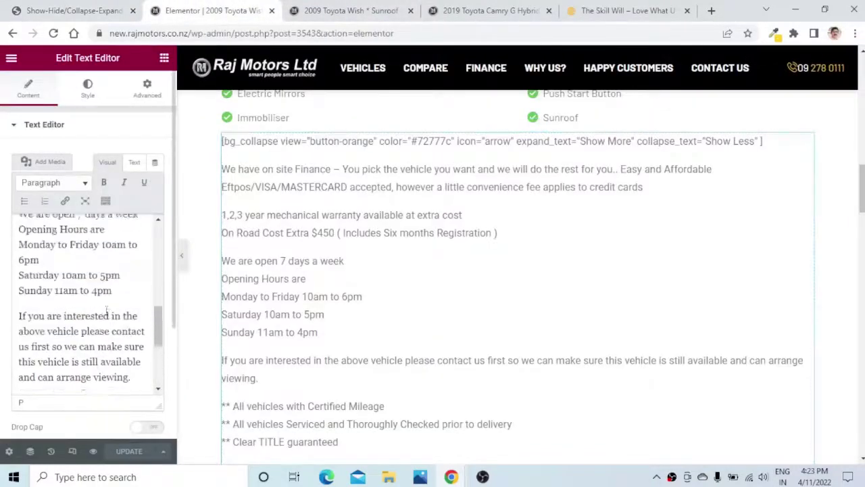
scroll(107, 312, up, 5)
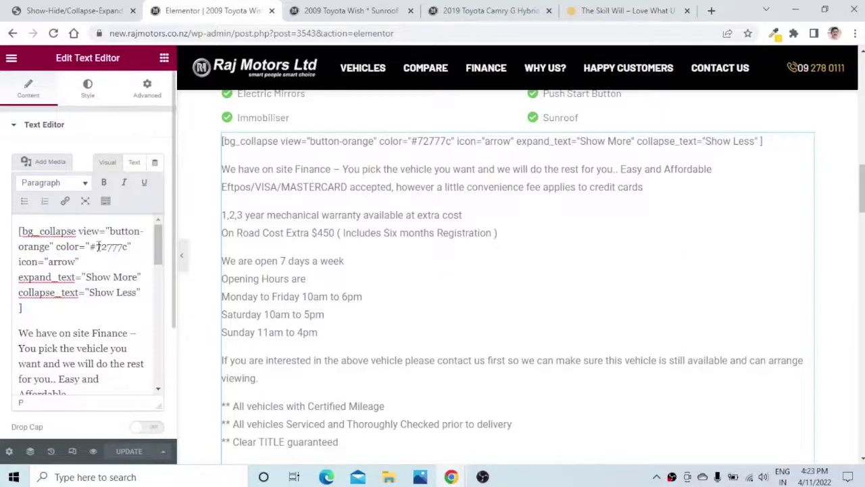
drag(50, 246, 23, 247)
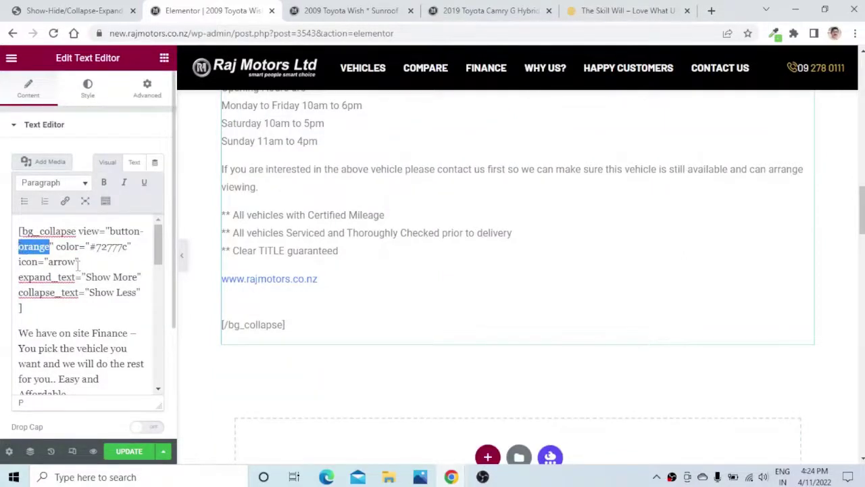
text(gree)
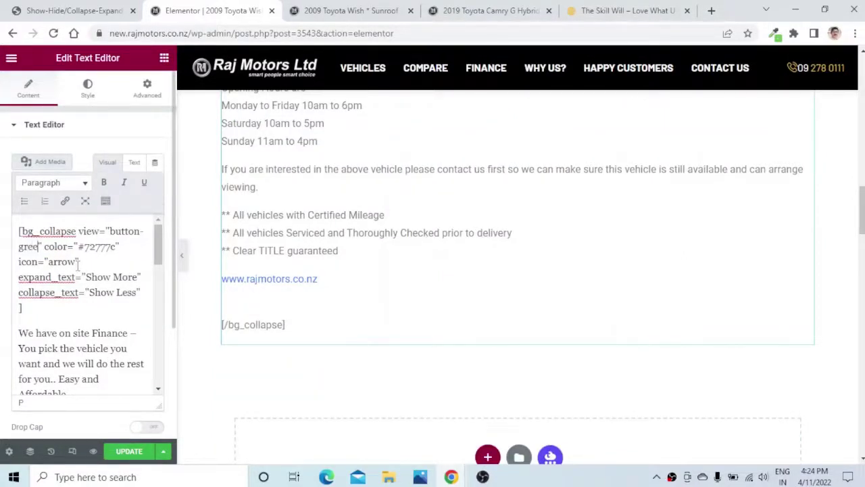
text(n)
drag(123, 247, 91, 250)
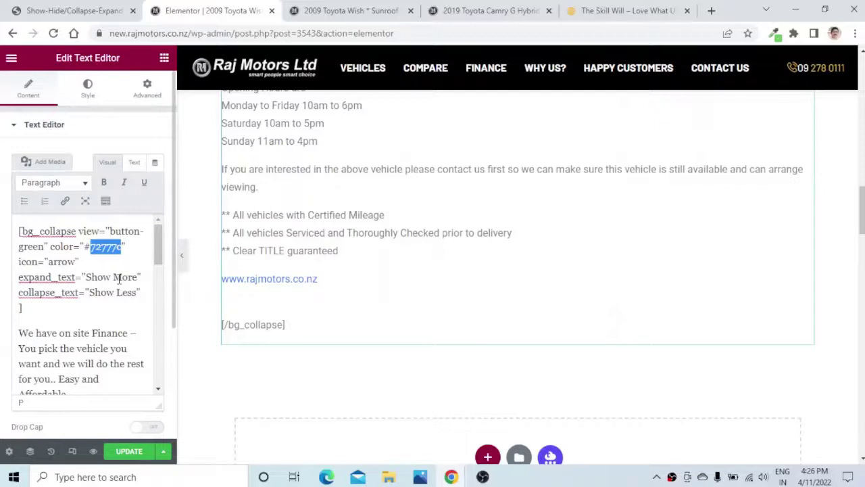
text(000000)
click(129, 451)
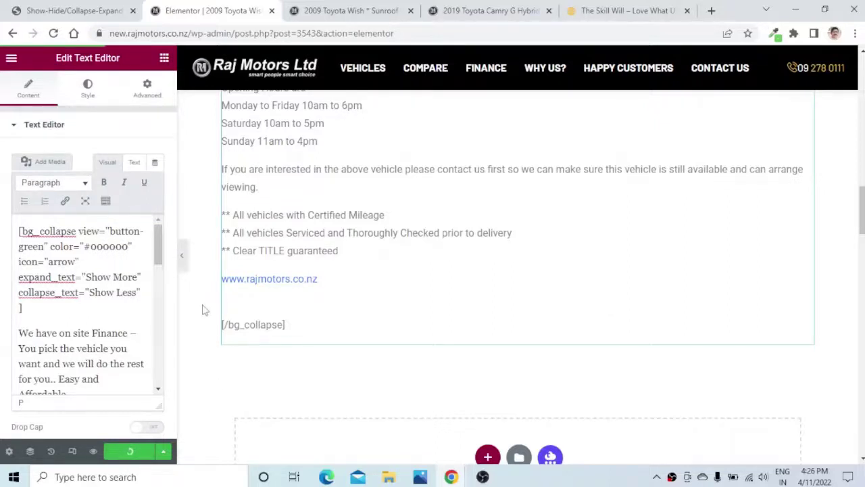
click(327, 11)
key(F5)
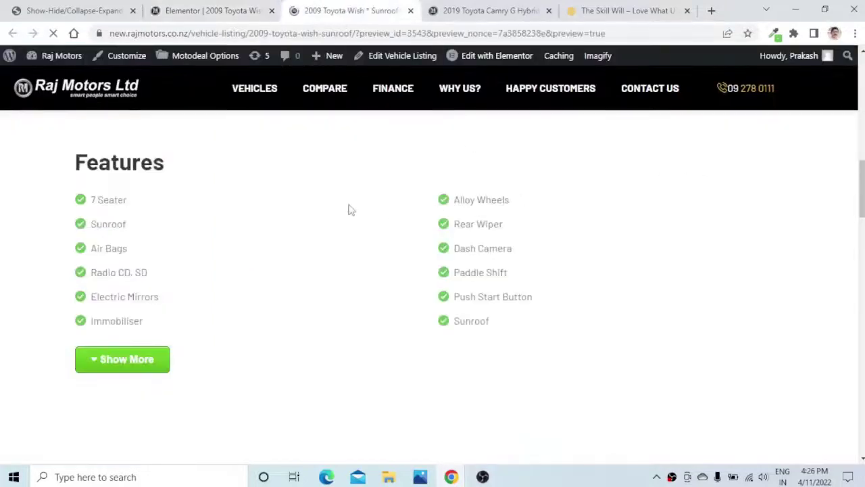
Step: Expand the Show More section below the Features list to check the restyled black-text green button, and collapse it again
scroll(385, 230, down, 3)
scroll(382, 224, down, 10)
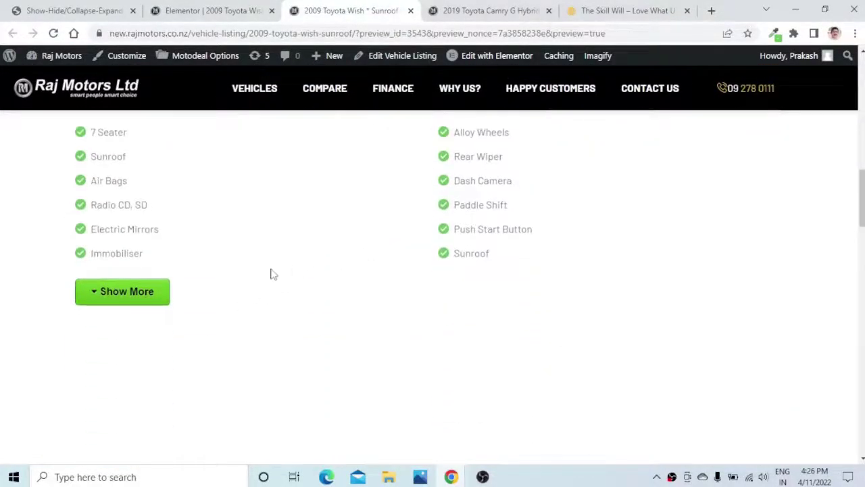
scroll(273, 273, down, 1)
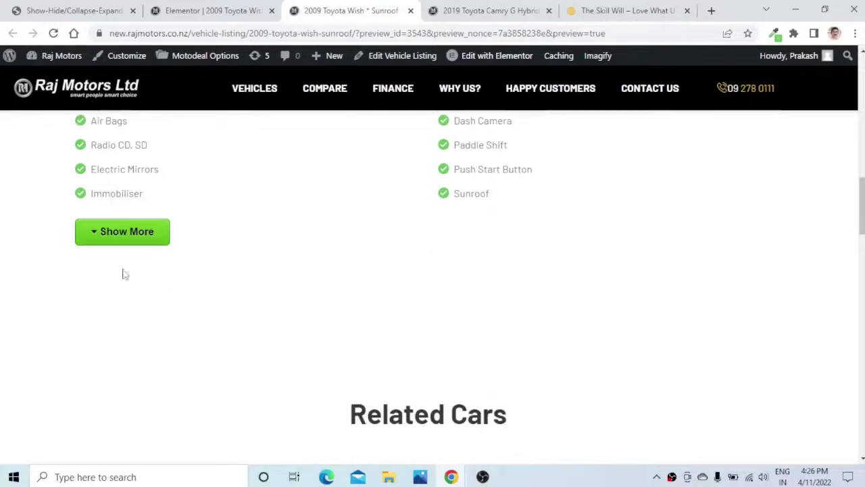
click(117, 233)
scroll(293, 251, down, 4)
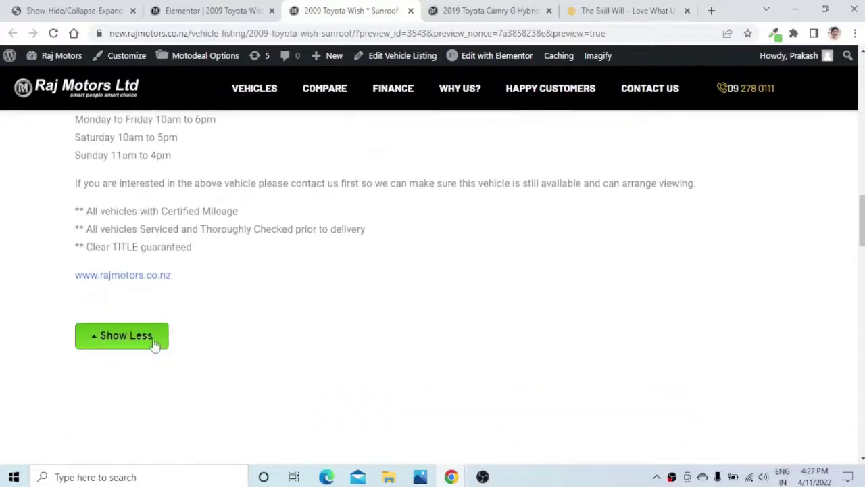
click(154, 344)
scroll(336, 305, up, 5)
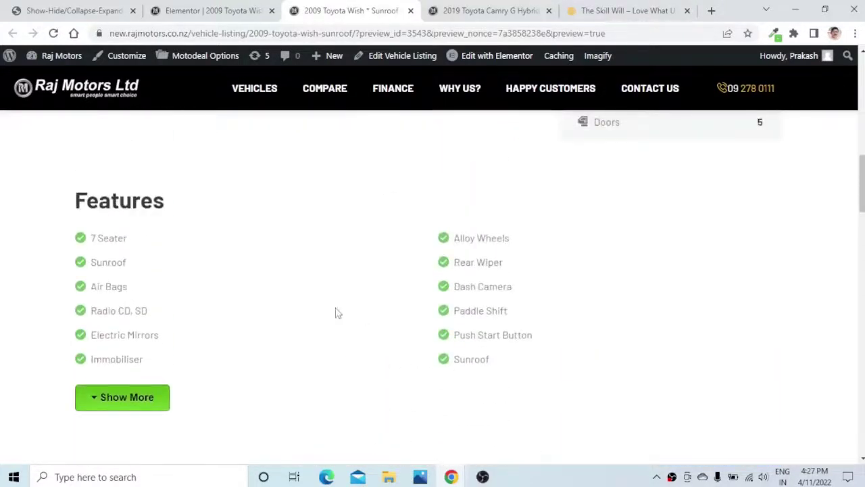
Step: Open the on-road costs popup from the road tax note beside the listing price, and switch to The Skill Will page
scroll(335, 312, up, 7)
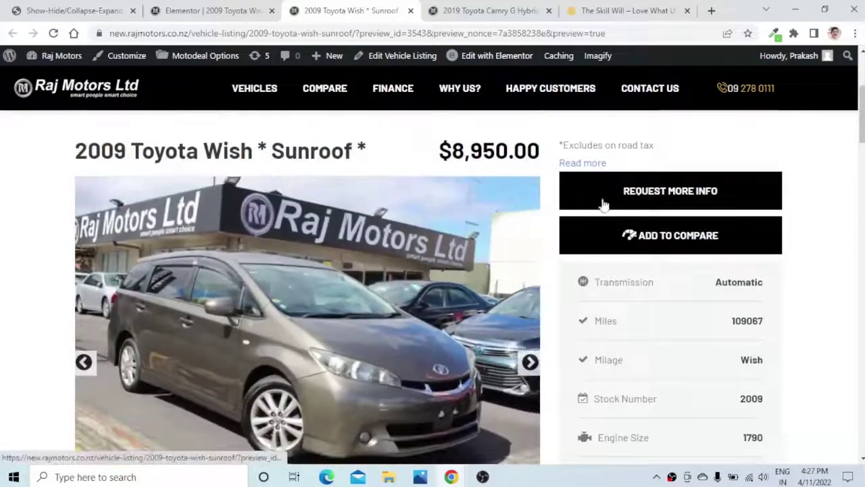
click(598, 163)
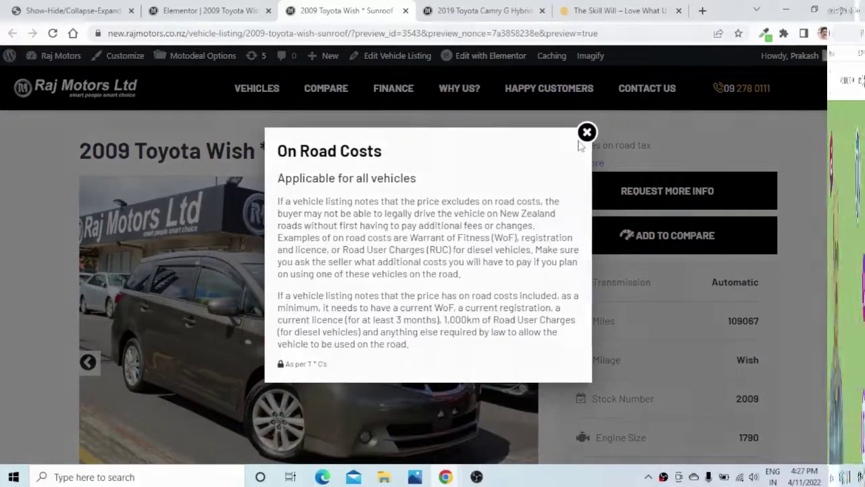
click(629, 10)
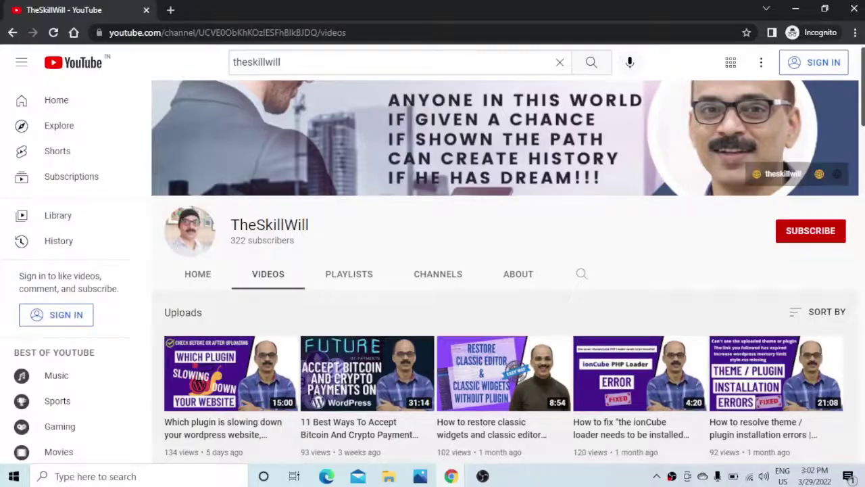
Step: Browse the uploaded videos on TheSkillWill YouTube channel
scroll(500, 304, down, 3)
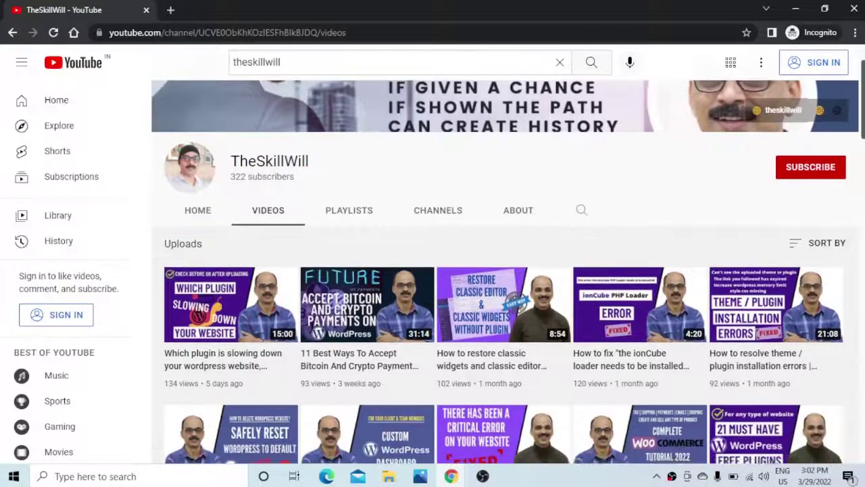
scroll(500, 304, down, 1)
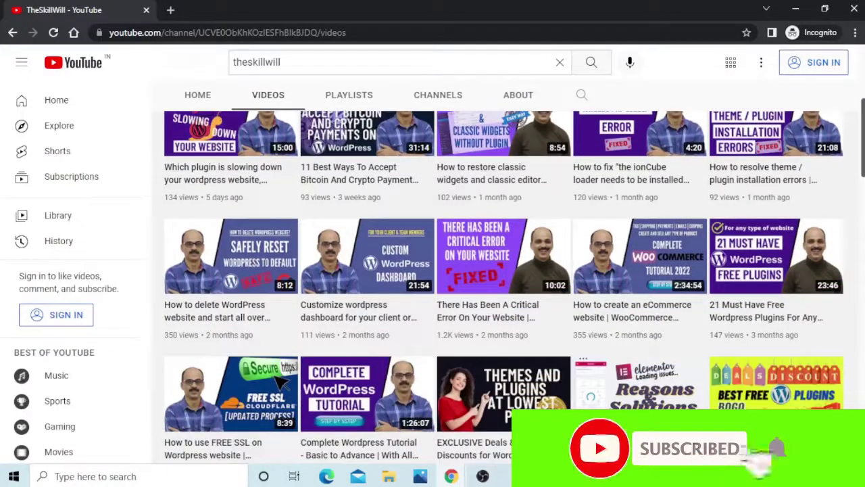
scroll(500, 304, down, 2)
scroll(500, 304, down, 1)
scroll(500, 291, down, 2)
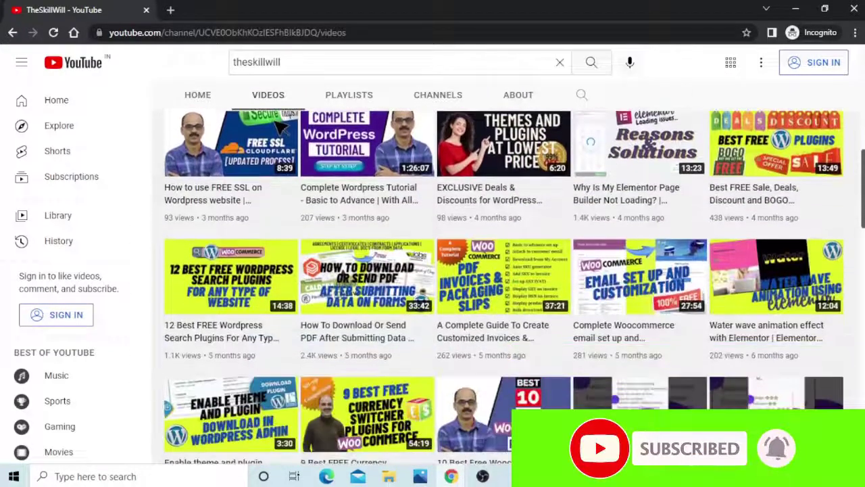
scroll(500, 291, down, 4)
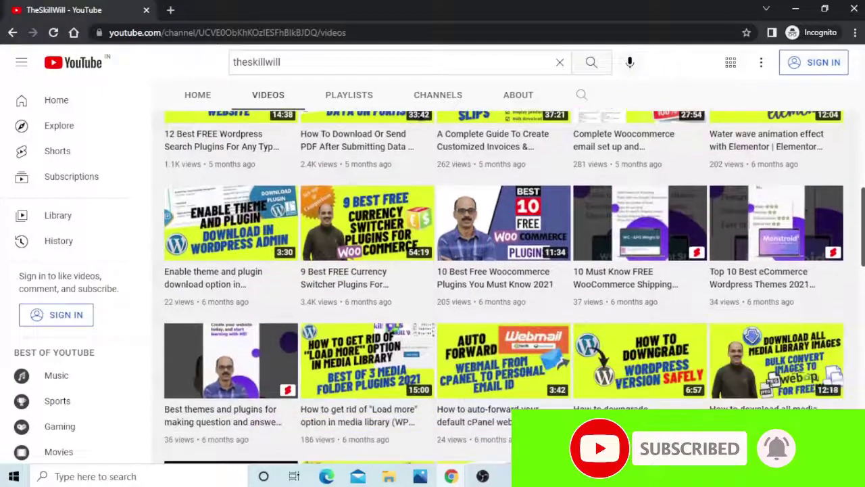
scroll(500, 291, down, 4)
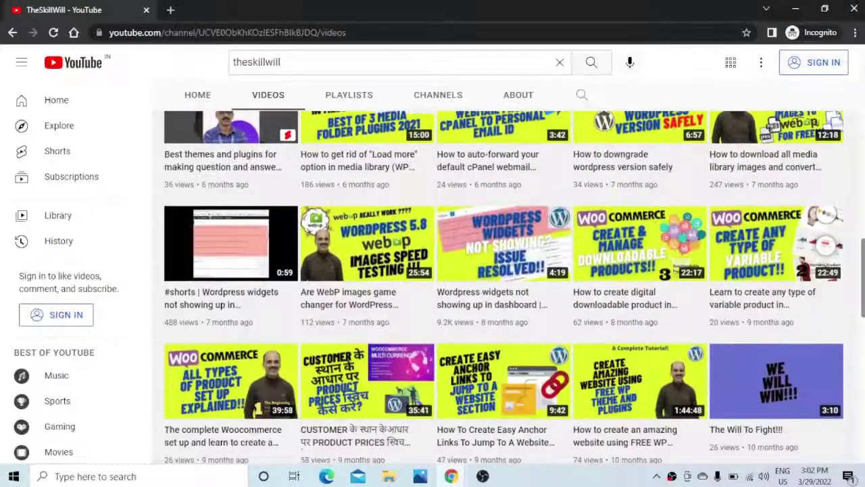